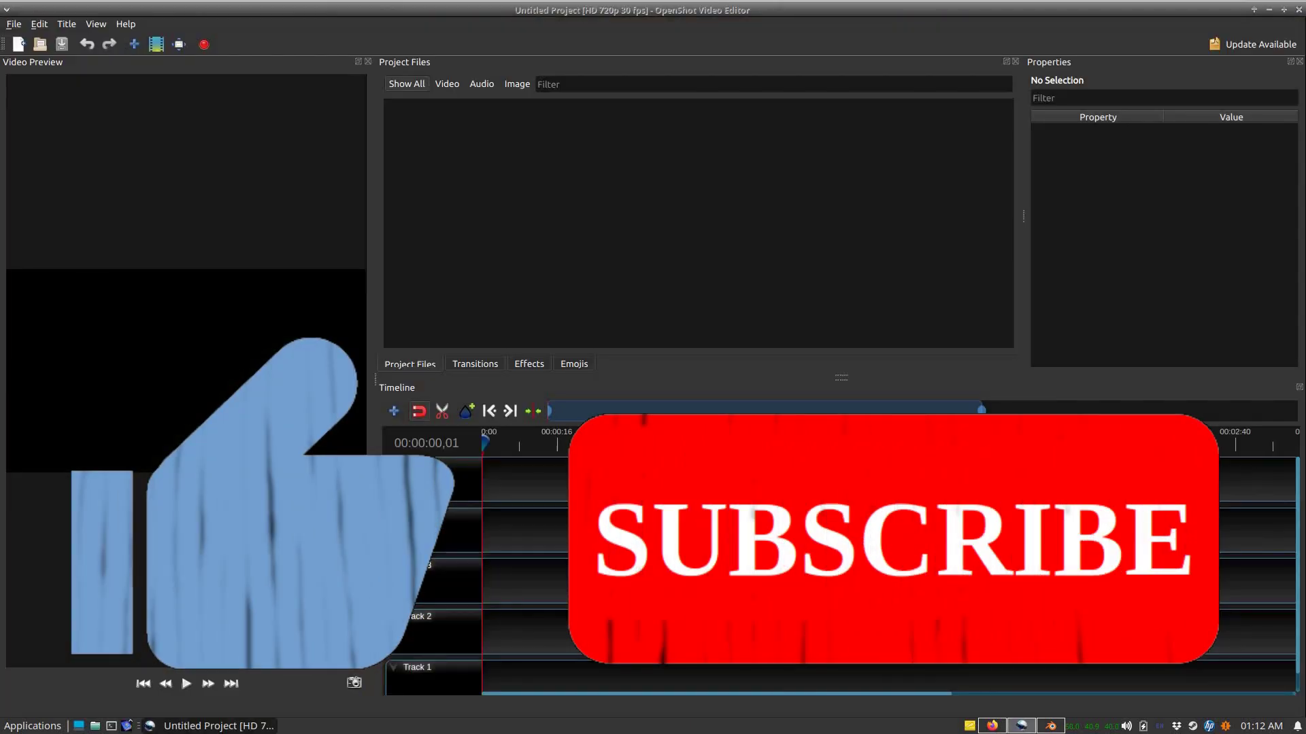
# Step: Open the month_pre template project and save it as may_pre in the Videos folder
pyautogui.click(13, 24)
pyautogui.click(122, 53)
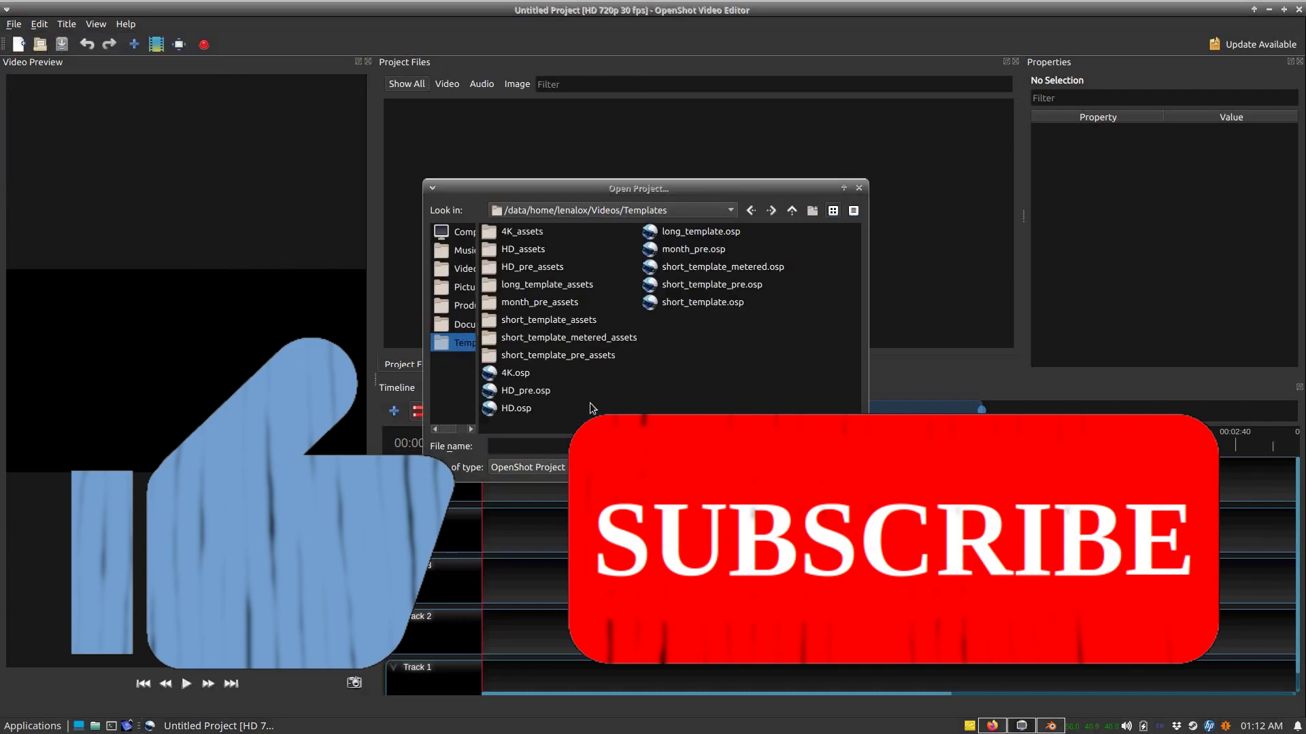
pyautogui.press('Return')
pyautogui.click(13, 24)
pyautogui.click(41, 111)
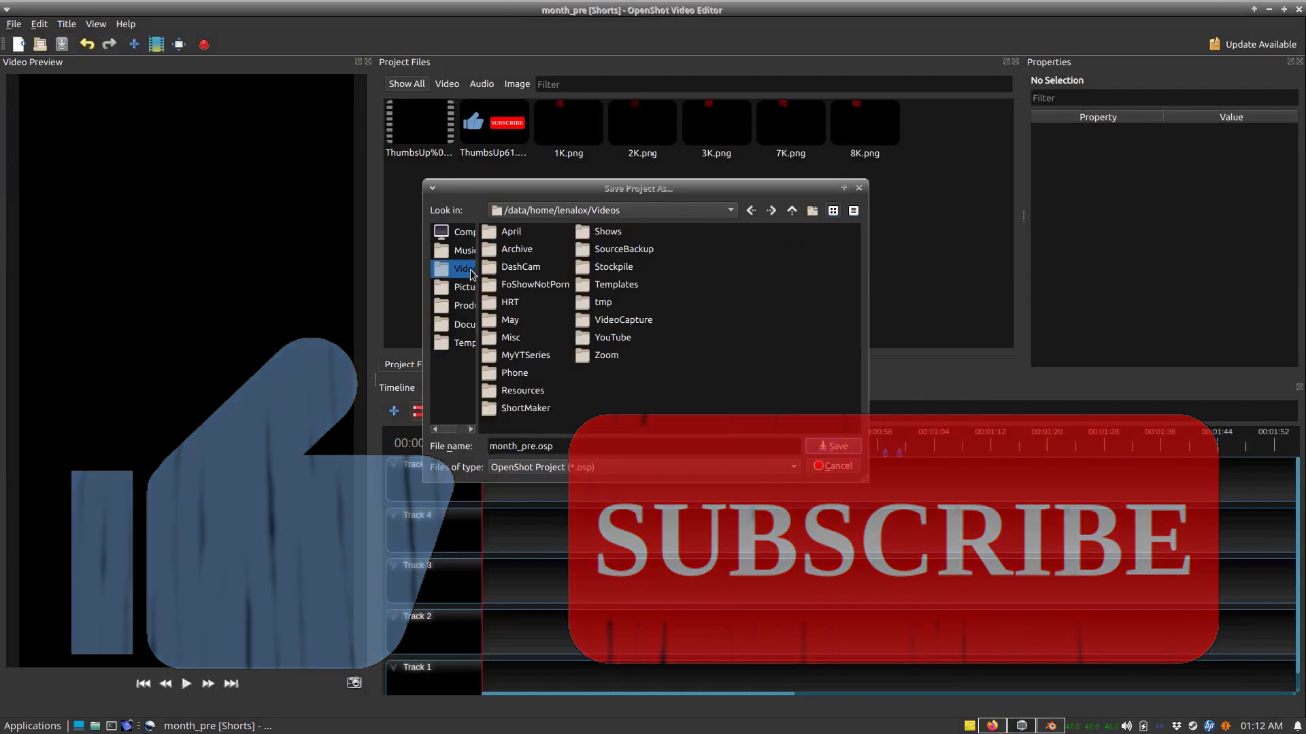
pyautogui.press('Return')
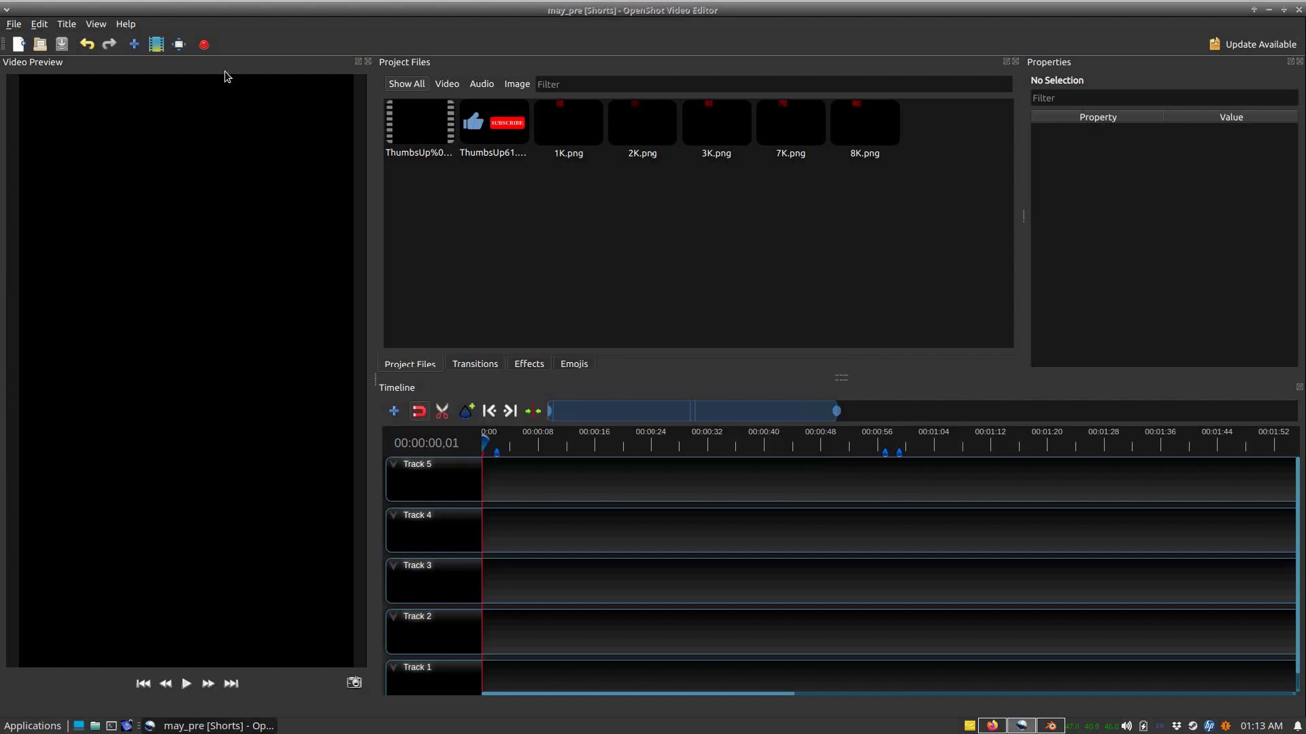
# Step: Import clips 01.mp4 through 29.mp4 from the April links folder
pyautogui.click(134, 44)
pyautogui.click(465, 269)
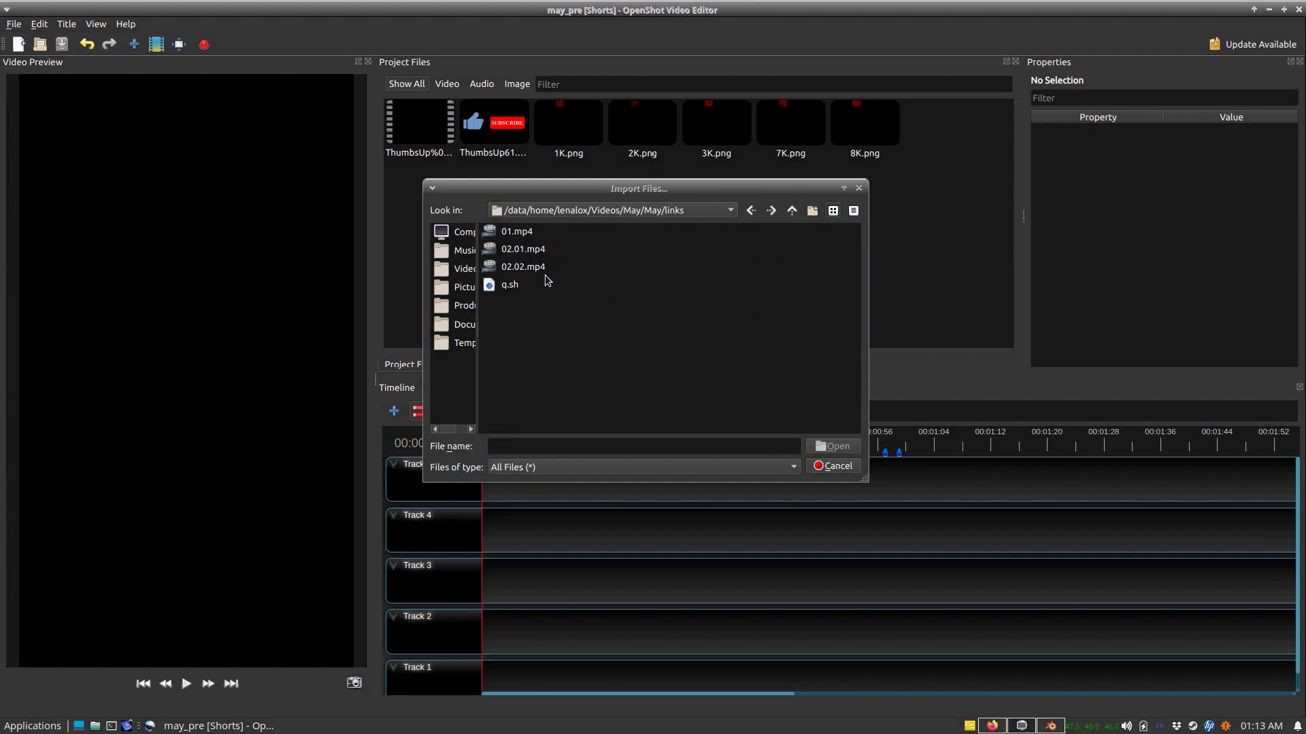
pyautogui.doubleClick(515, 233)
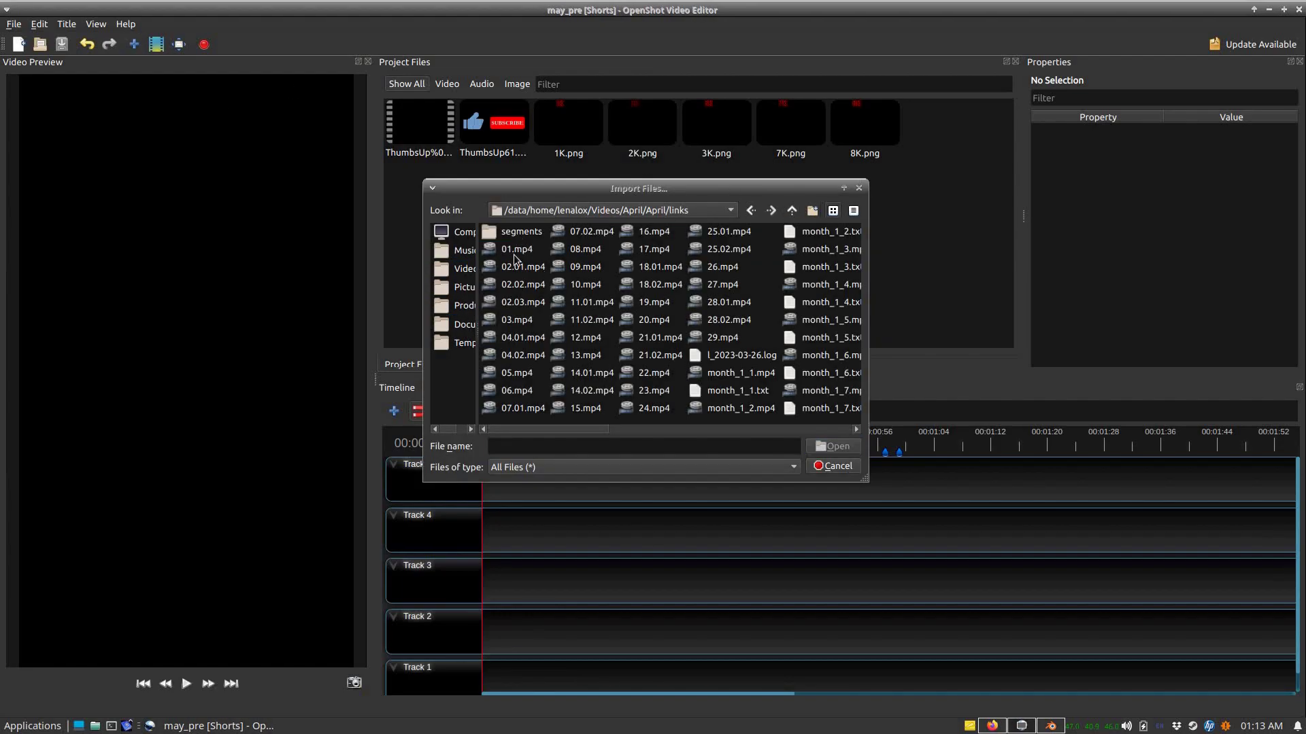
pyautogui.keyDown('shift'); pyautogui.click(722, 339); pyautogui.keyUp('shift')
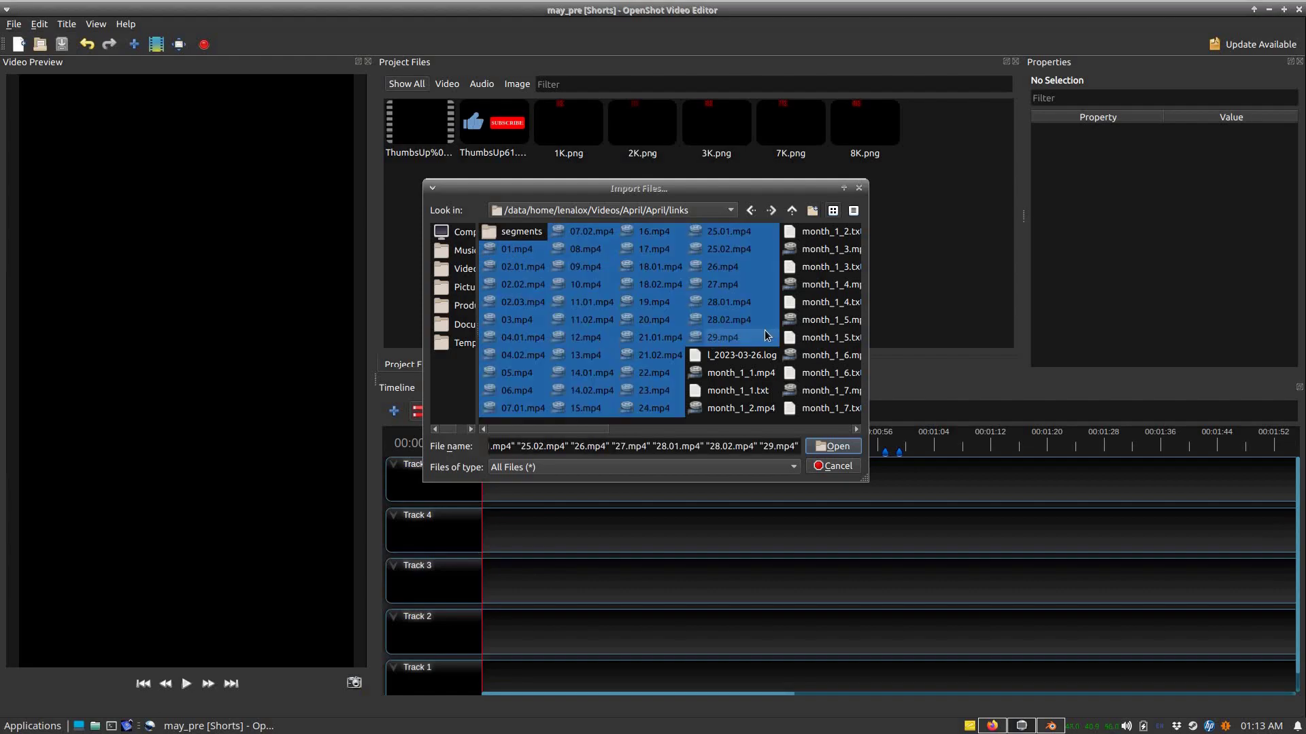
pyautogui.click(829, 446)
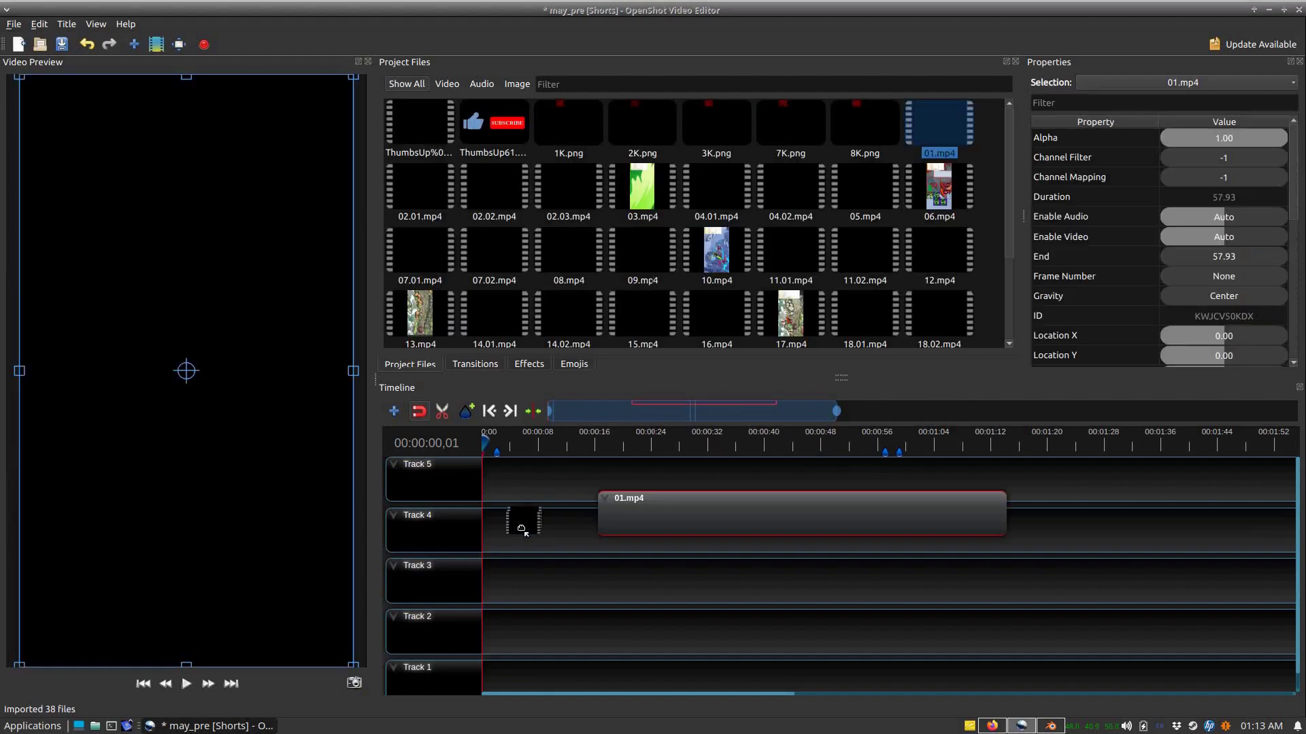
# Step: Slice 01.mp4 down to a short opening piece and move it onto Track 1
pyautogui.moveTo(939, 126); pyautogui.dragTo(517, 581)
pyautogui.moveTo(513, 443); pyautogui.dragTo(737, 445)
pyautogui.rightClick(792, 589)
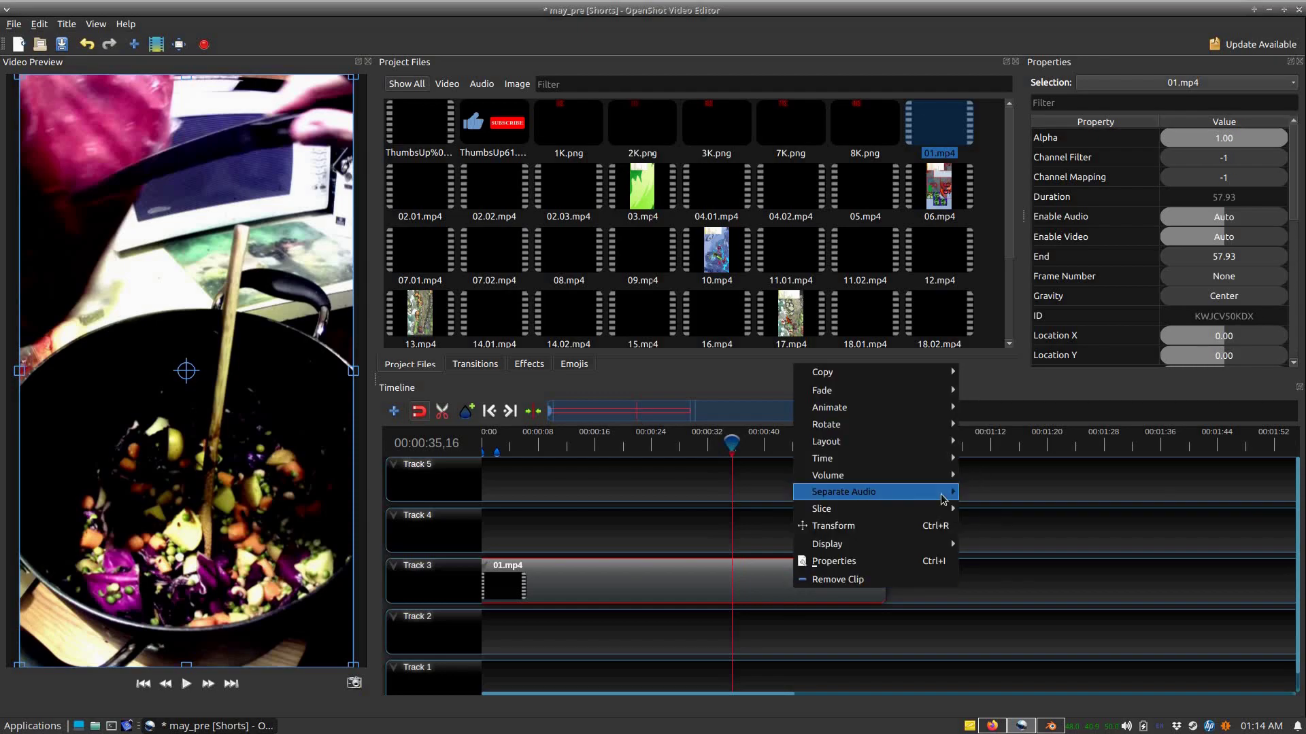
pyautogui.click(1006, 527)
pyautogui.click(497, 442)
pyautogui.rightClick(549, 589)
pyautogui.moveTo(578, 512)
pyautogui.click(777, 529)
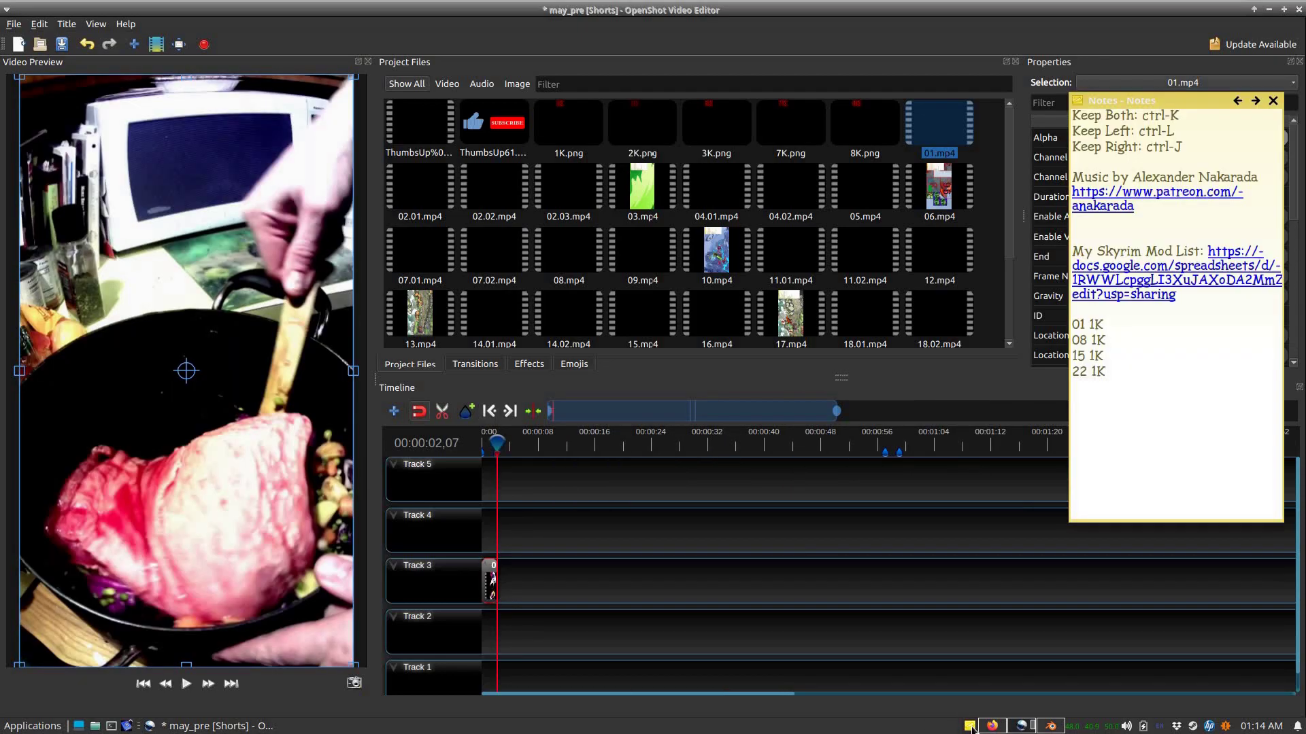
pyautogui.moveTo(490, 581); pyautogui.dragTo(1037, 677)
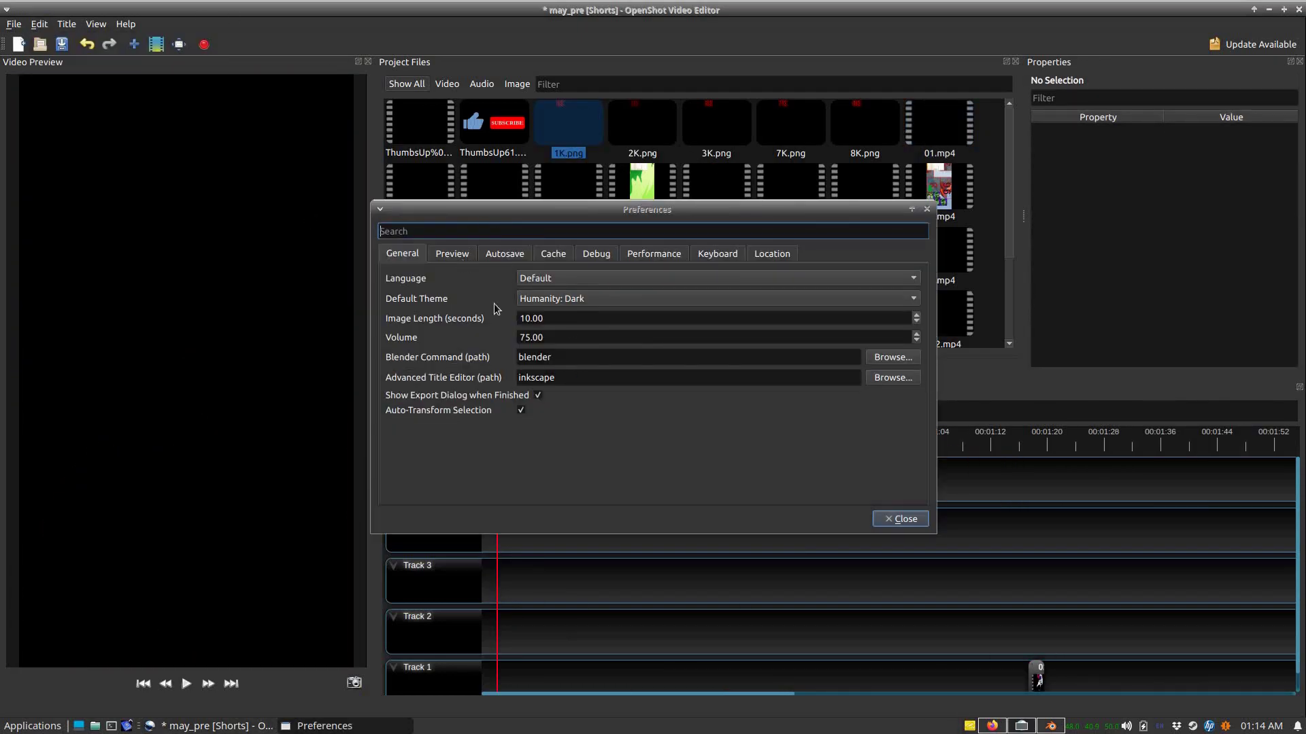
# Step: Set the default image length to 2 seconds in Preferences
pyautogui.click(505, 253)
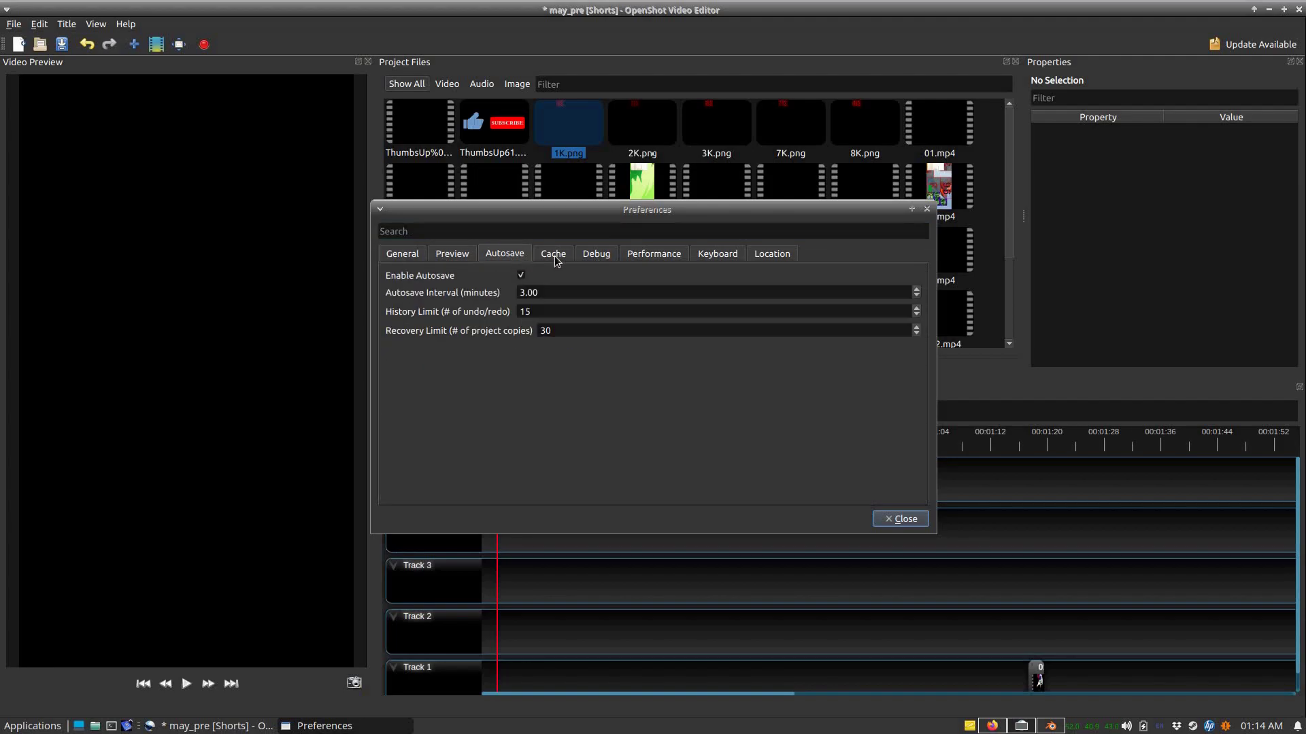
pyautogui.press('Escape')
pyautogui.click(97, 95)
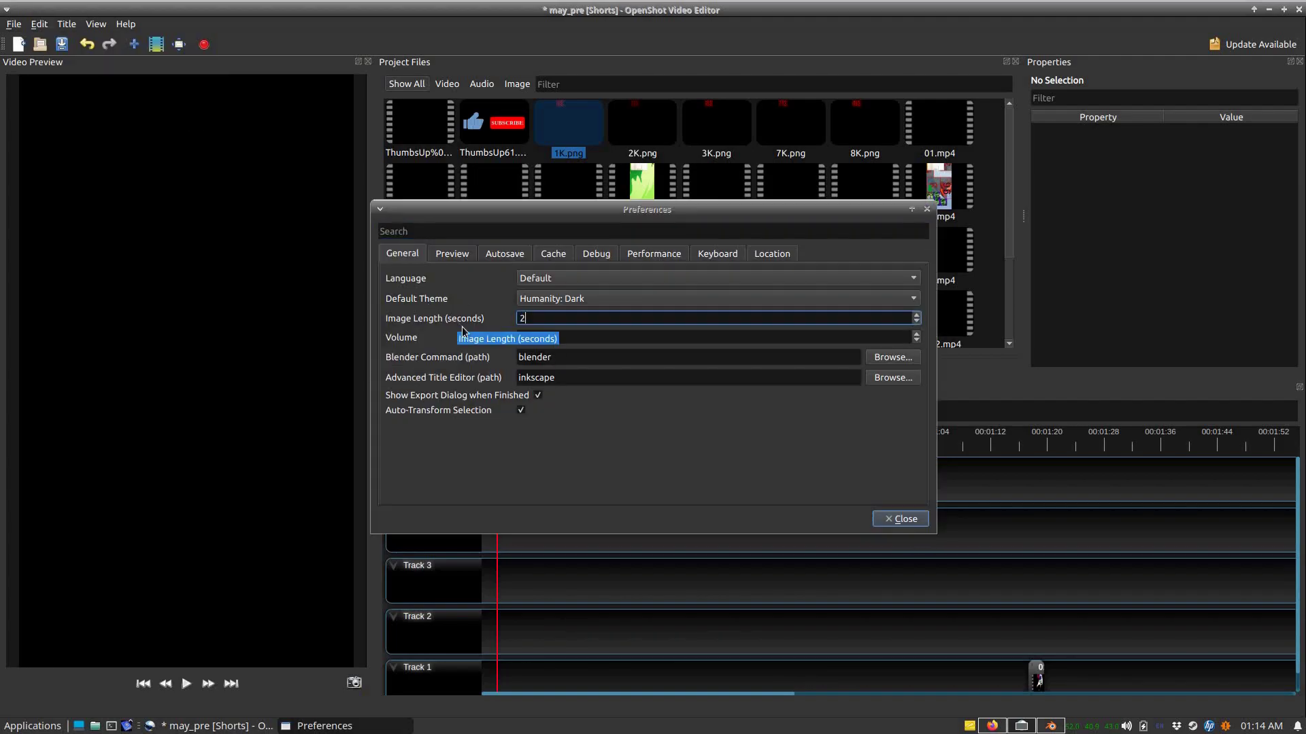
pyautogui.press('Escape')
pyautogui.hotkey('ctrl', 'v')
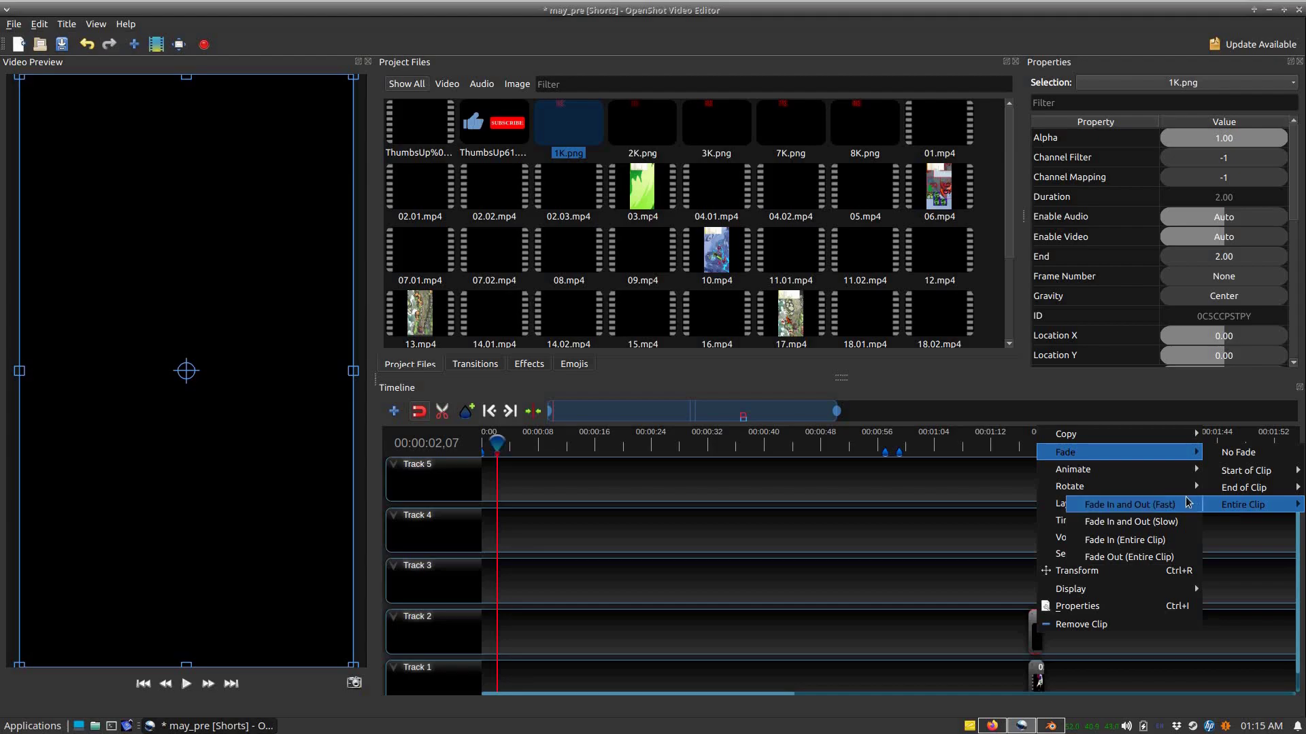
# Step: Fade 1K.png in and out fast, and add a short 02.02.mp4 cut to Track 1
pyautogui.click(1130, 522)
pyautogui.moveTo(494, 187); pyautogui.dragTo(490, 530)
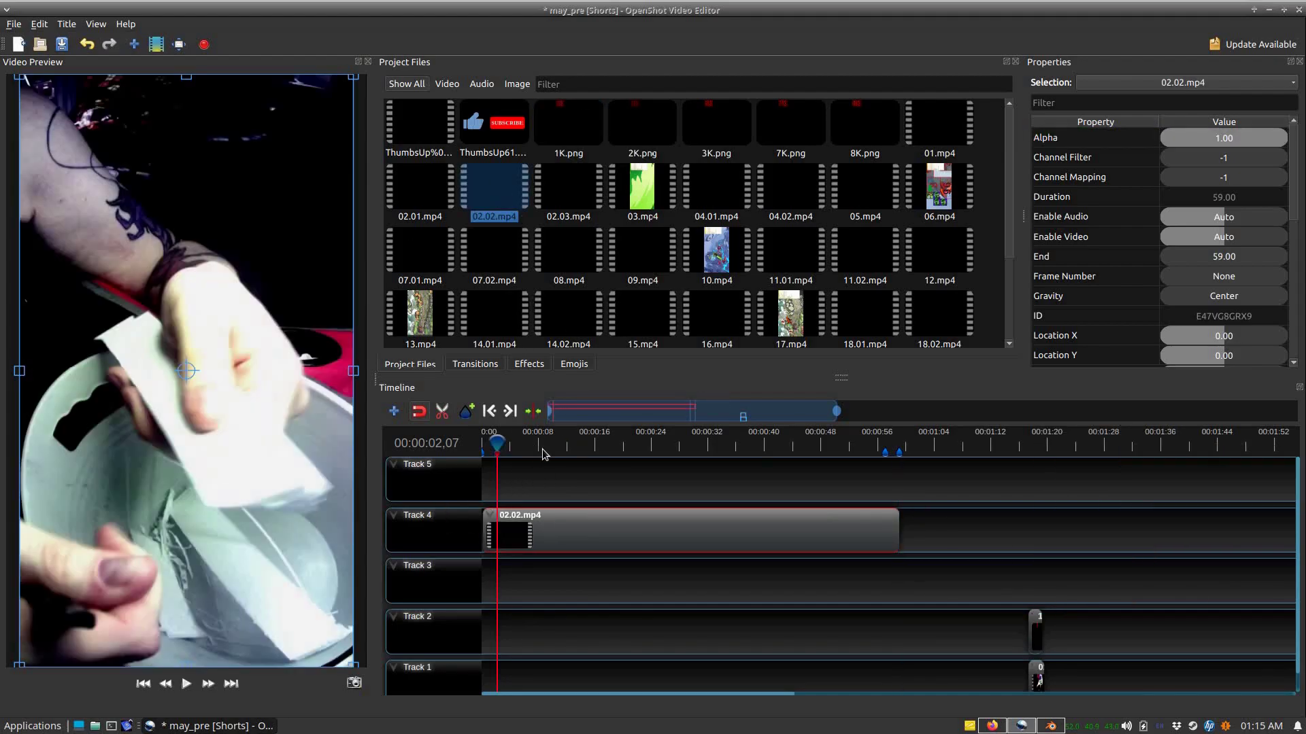
pyautogui.moveTo(497, 443)
pyautogui.mouseDown()
pyautogui.moveTo(772, 452)
pyautogui.moveTo(733, 452)
pyautogui.mouseUp()
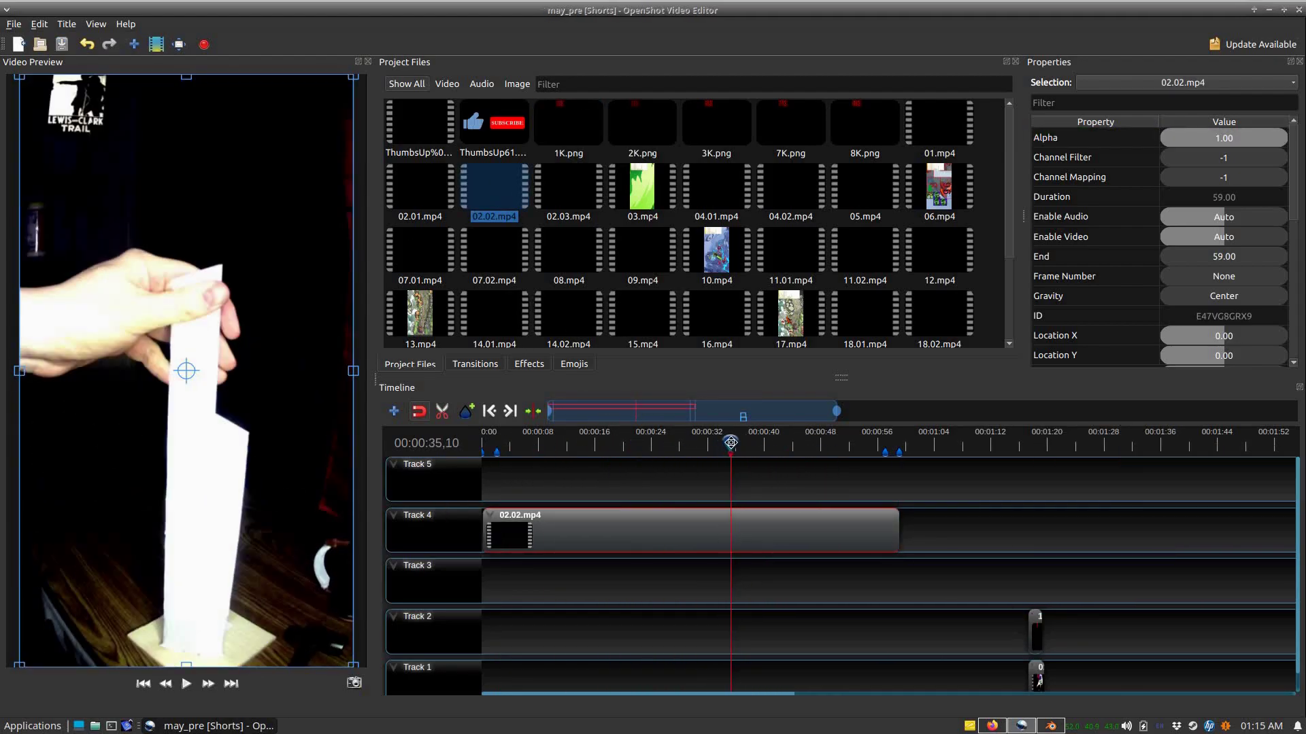
pyautogui.rightClick(772, 527)
pyautogui.click(979, 484)
pyautogui.rightClick(555, 533)
pyautogui.click(554, 534)
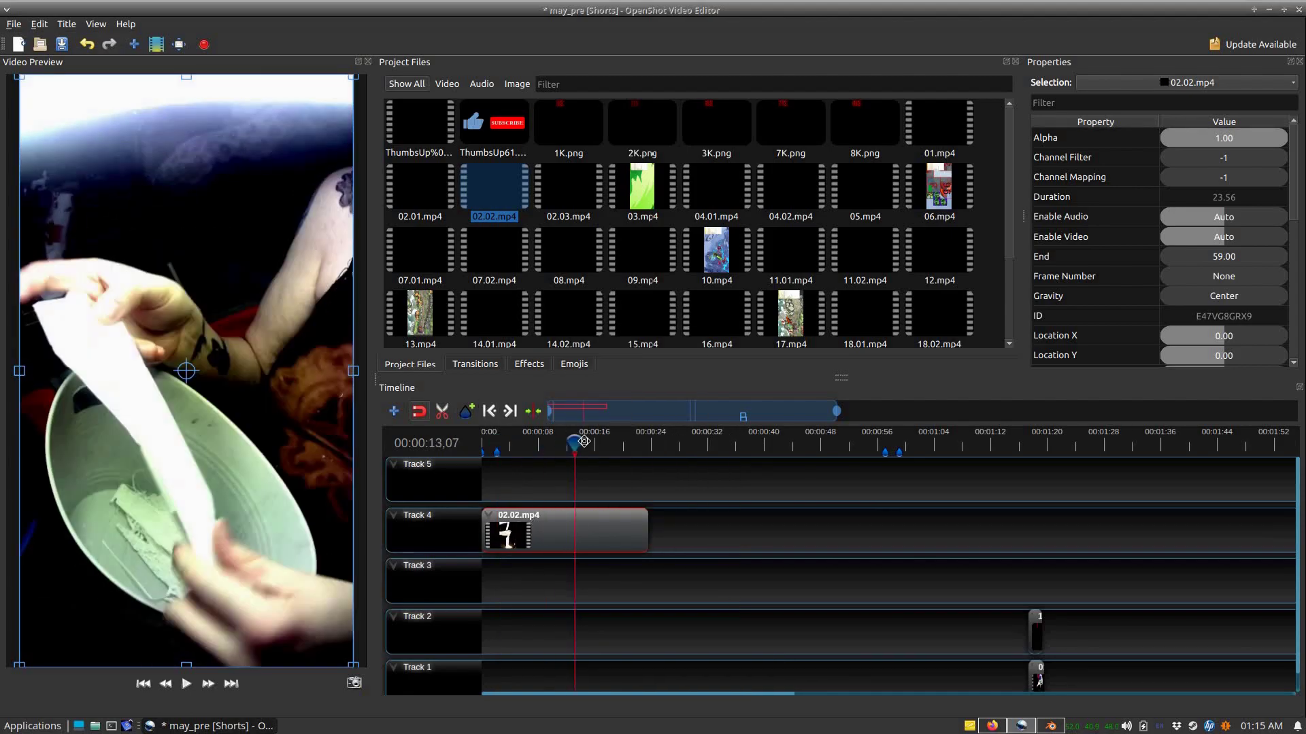
pyautogui.rightClick(605, 534)
pyautogui.click(636, 523)
pyautogui.moveTo(568, 187)
pyautogui.mouseDown()
pyautogui.moveTo(642, 479)
pyautogui.moveTo(507, 527)
pyautogui.mouseUp()
# Step: Trim 02.03.mp4 to a short piece and append it to Track 1's end
pyautogui.moveTo(497, 444); pyautogui.dragTo(746, 436)
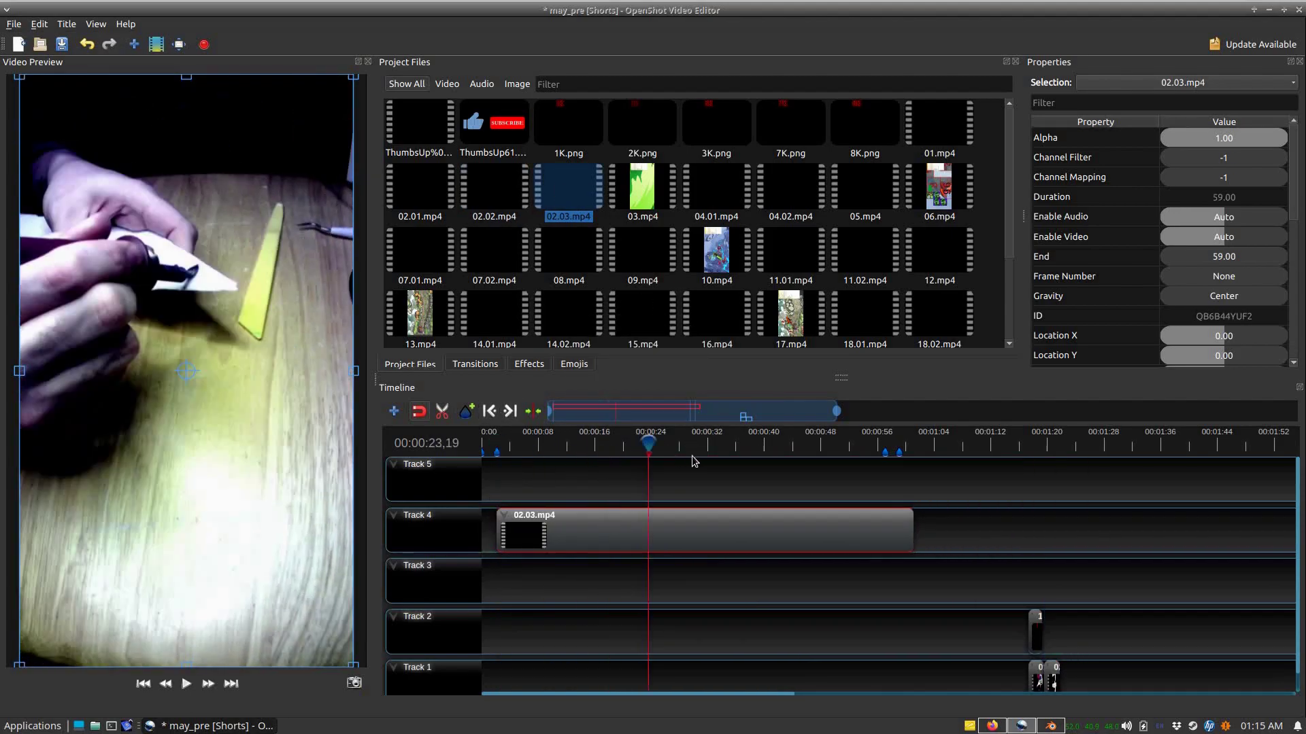
pyautogui.rightClick(746, 520)
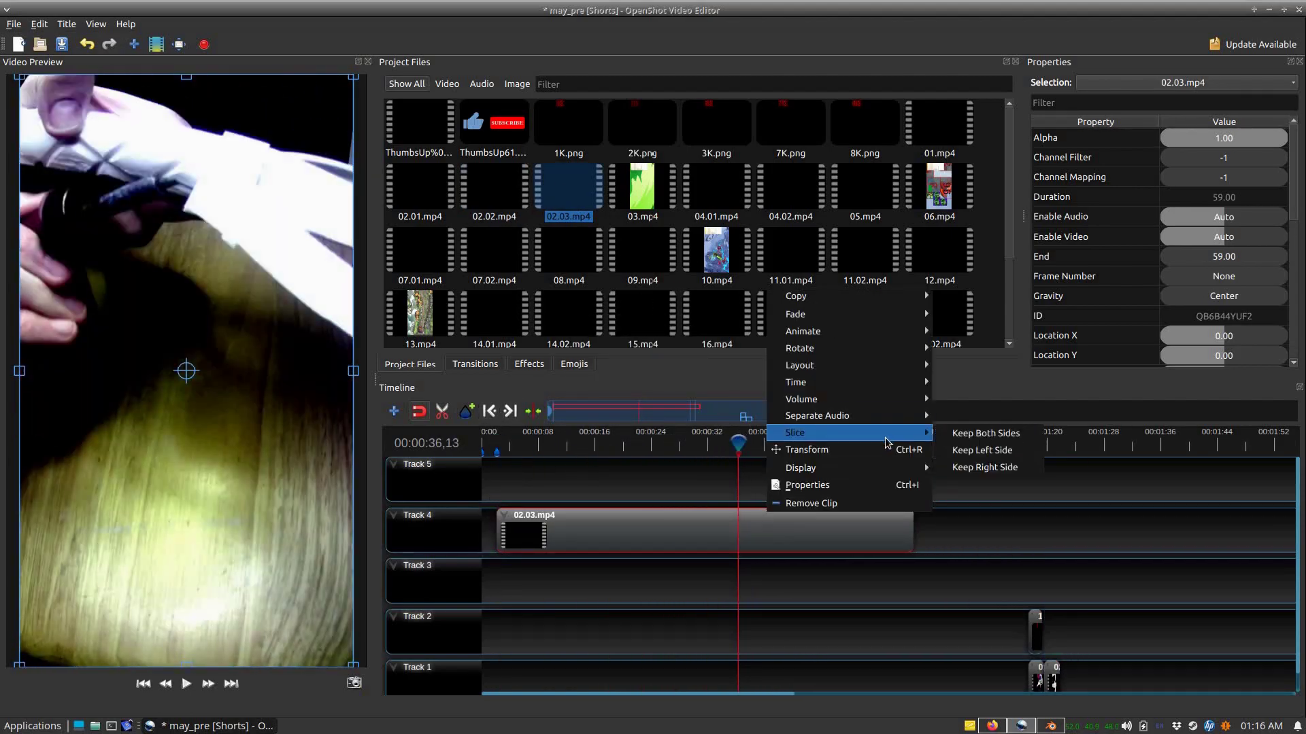
pyautogui.click(986, 458)
pyautogui.click(497, 442)
pyautogui.rightClick(554, 521)
pyautogui.click(782, 481)
pyautogui.moveTo(503, 527); pyautogui.dragTo(1040, 670)
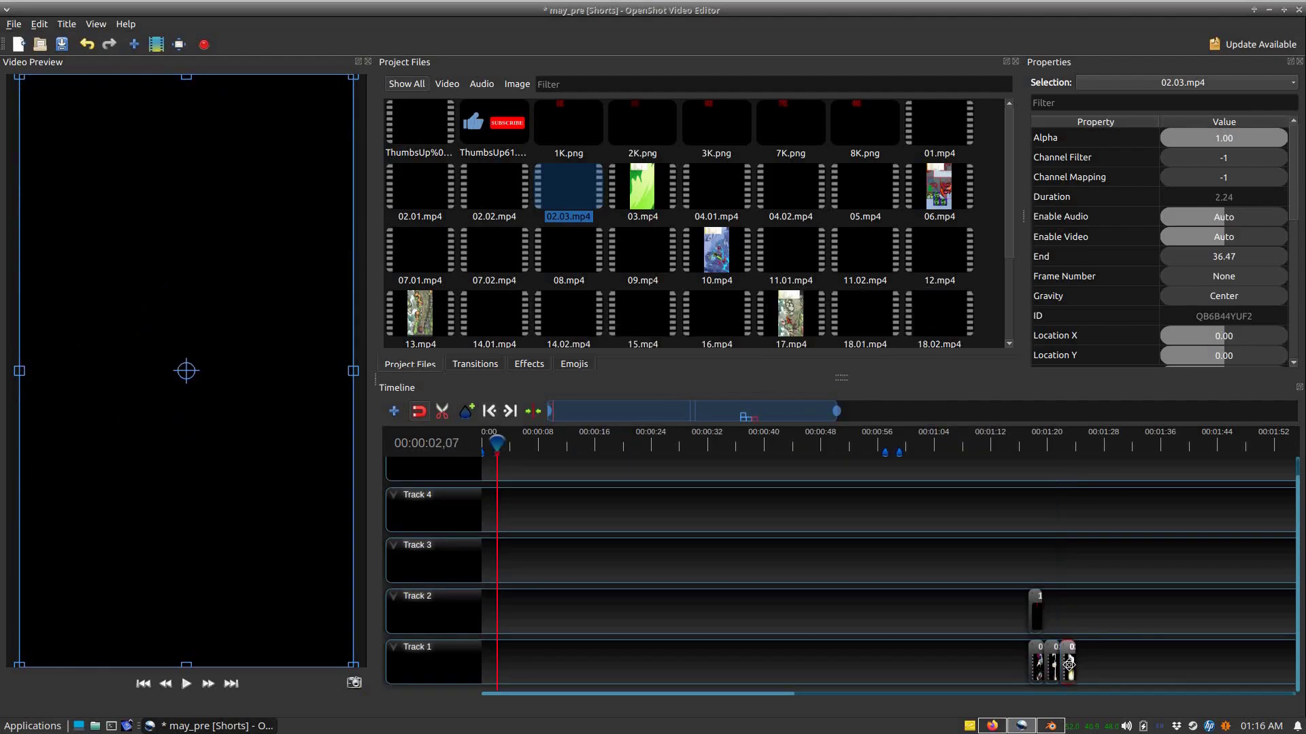
# Step: Cut 03.mp4 to a 2.24-second piece and move it toward Track 1
pyautogui.moveTo(643, 187); pyautogui.dragTo(507, 527)
pyautogui.moveTo(497, 442); pyautogui.dragTo(678, 442)
pyautogui.rightClick(714, 525)
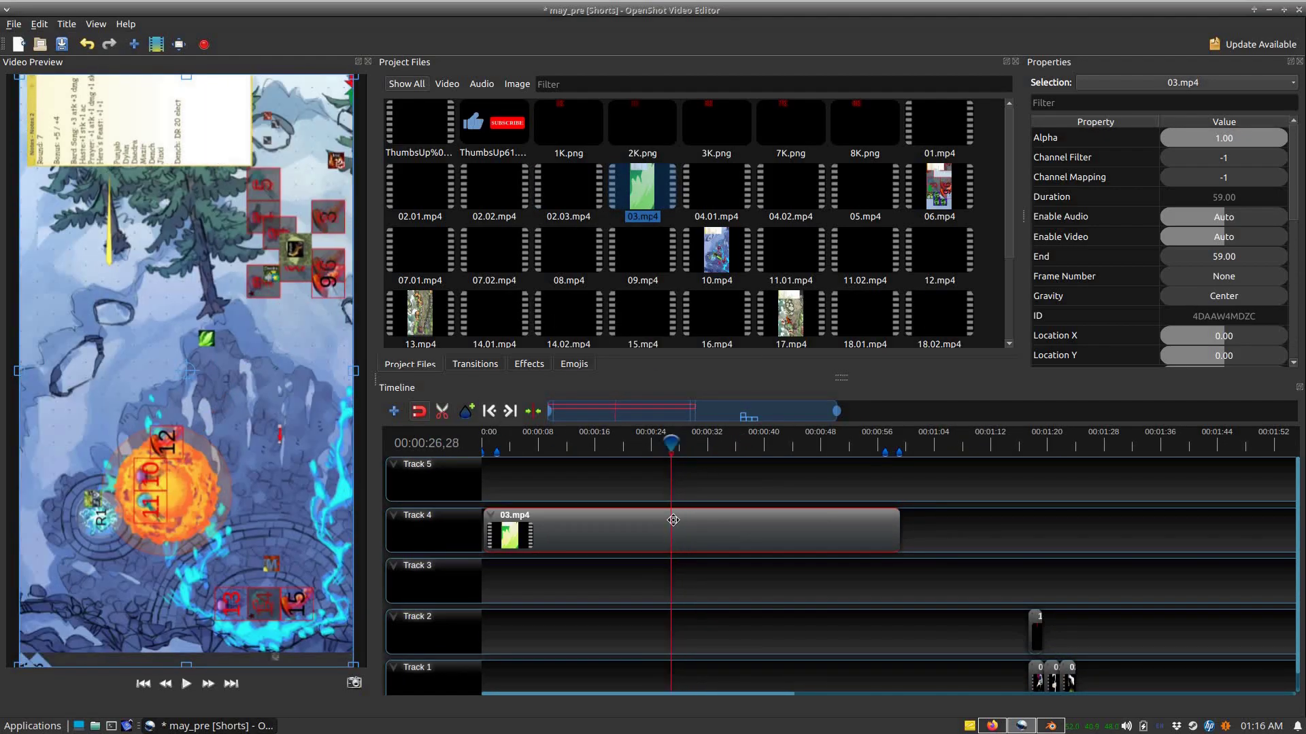
pyautogui.click(884, 469)
pyautogui.click(497, 442)
pyautogui.rightClick(517, 527)
pyautogui.click(687, 503)
pyautogui.moveTo(503, 527)
pyautogui.mouseDown()
pyautogui.moveTo(942, 585)
pyautogui.moveTo(1084, 677)
pyautogui.mouseUp()
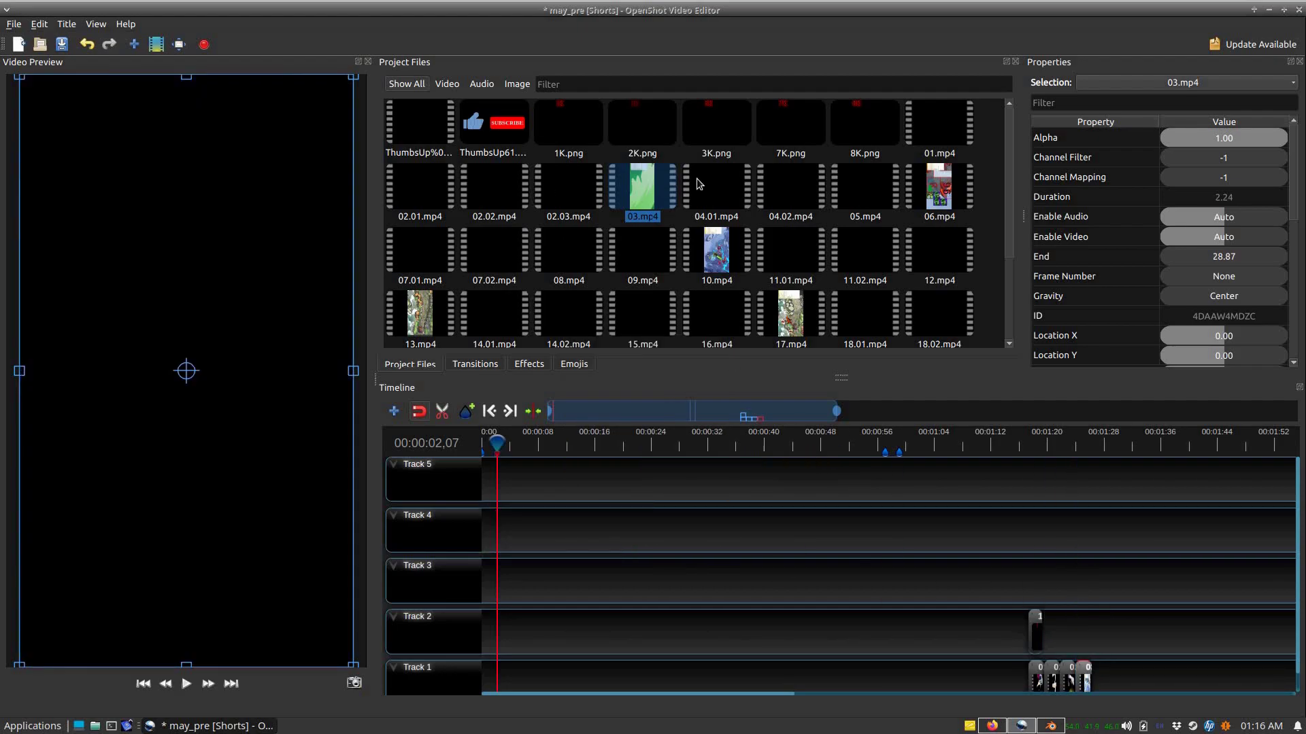
# Step: Trim 04.01.mp4 to a 2.24-second piece on the timeline
pyautogui.moveTo(716, 187); pyautogui.dragTo(517, 527)
pyautogui.click(576, 447)
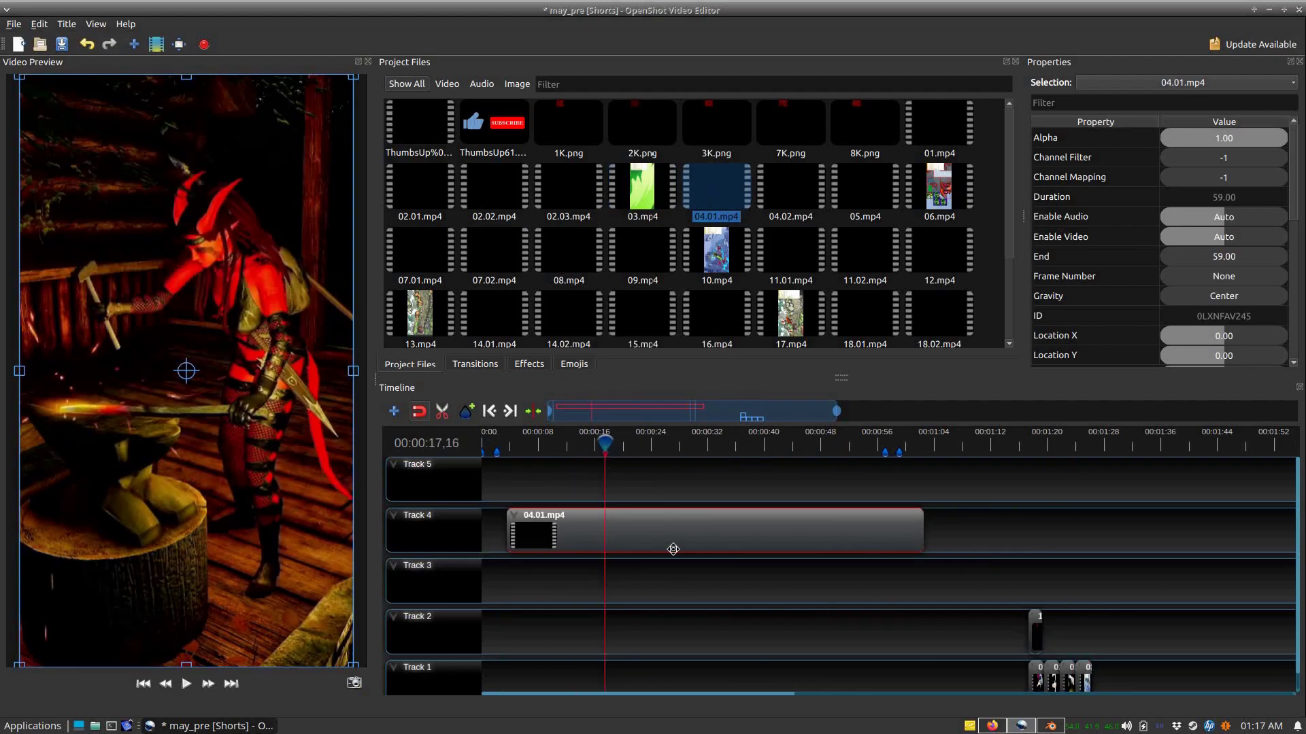
pyautogui.rightClick(782, 537)
pyautogui.click(1006, 454)
pyautogui.rightClick(594, 539)
pyautogui.moveTo(801, 539)
pyautogui.mouseDown()
pyautogui.moveTo(677, 539)
pyautogui.moveTo(1102, 677)
pyautogui.mouseUp()
pyautogui.click(816, 466)
# Step: Trim 04.02.mp4 to a 2.24-second piece and append it to Track 1's end
pyautogui.moveTo(738, 415); pyautogui.dragTo(524, 561)
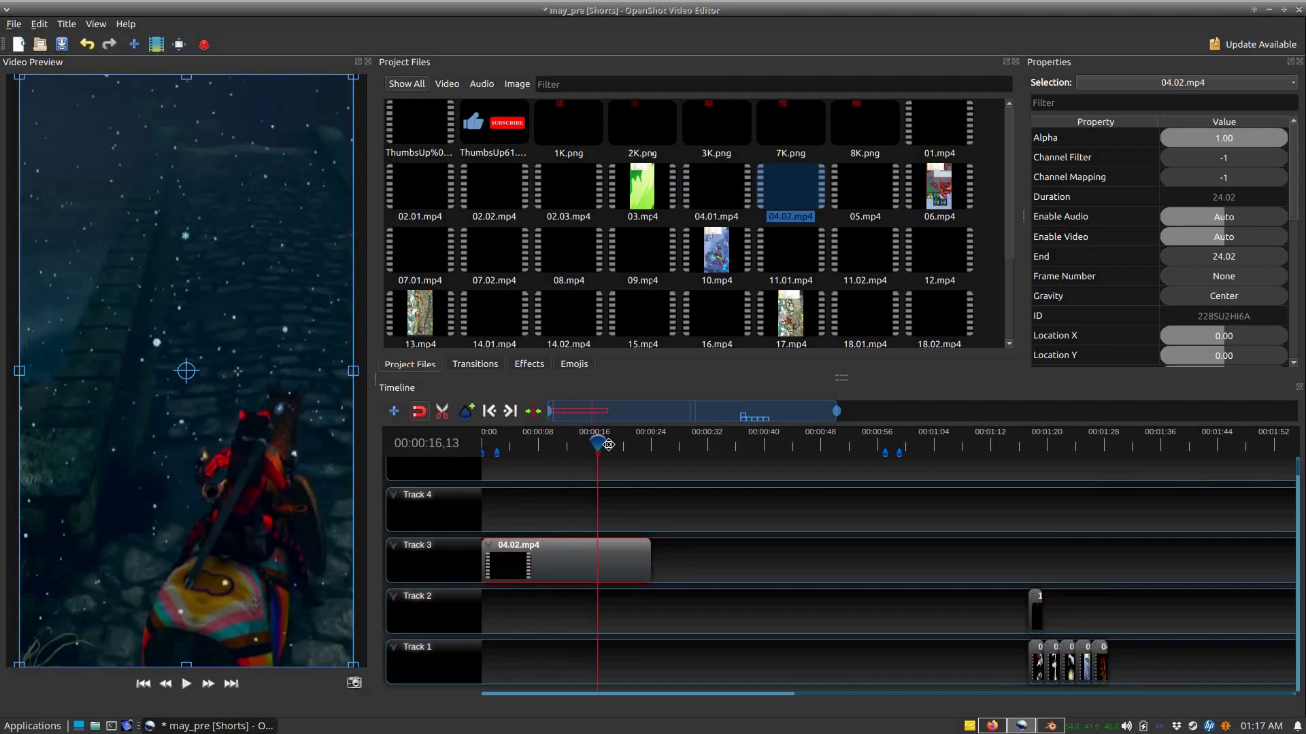
pyautogui.rightClick(557, 572)
pyautogui.click(496, 443)
pyautogui.rightClick(514, 571)
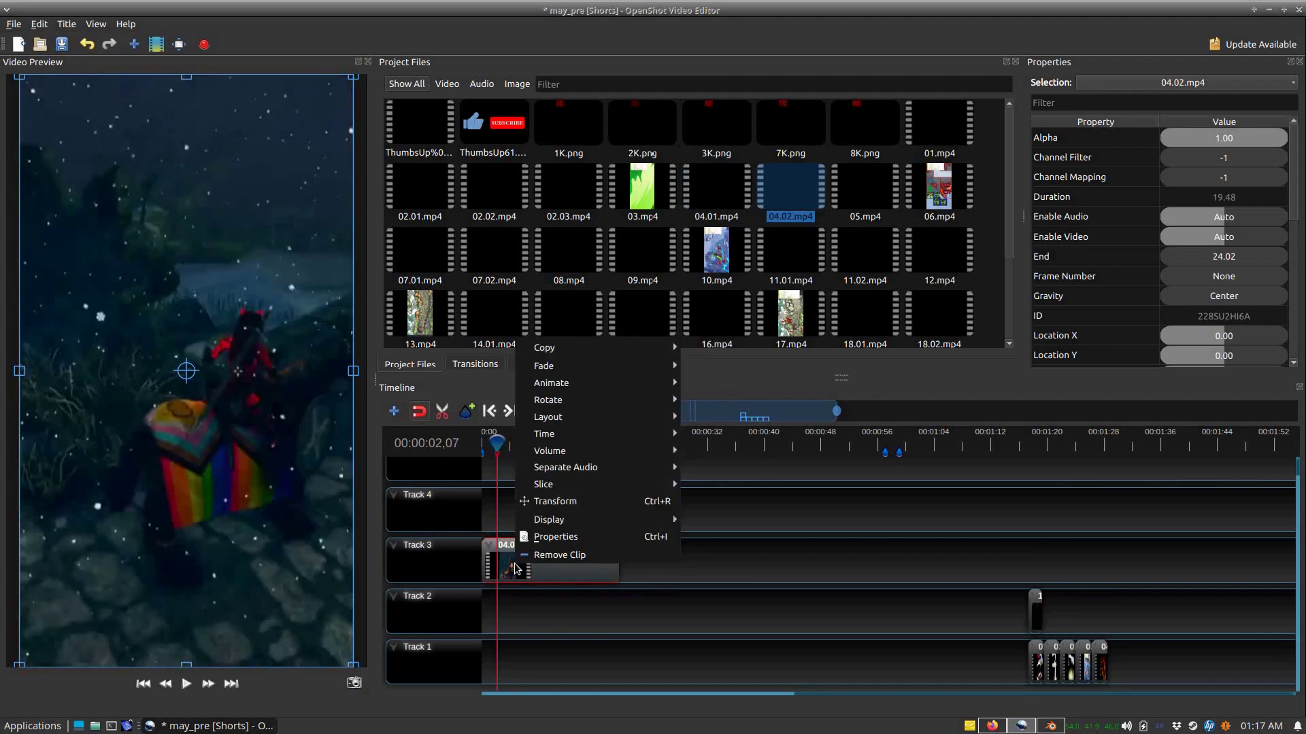
pyautogui.click(735, 496)
pyautogui.moveTo(490, 558); pyautogui.dragTo(1119, 663)
# Step: Append a short 05.mp4 cut to Track 1 and place 06.mp4 on Track 3
pyautogui.click(707, 443)
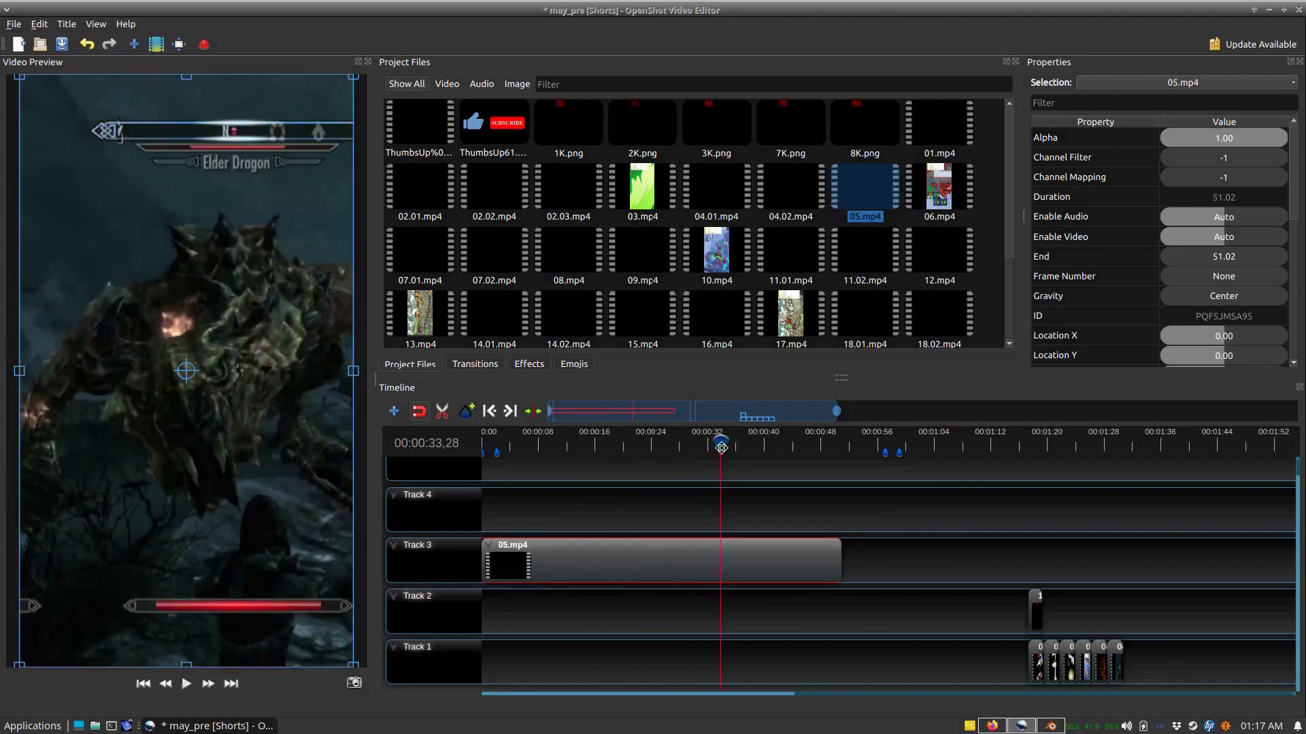
pyautogui.rightClick(728, 559)
pyautogui.moveTo(782, 533)
pyautogui.click(945, 513)
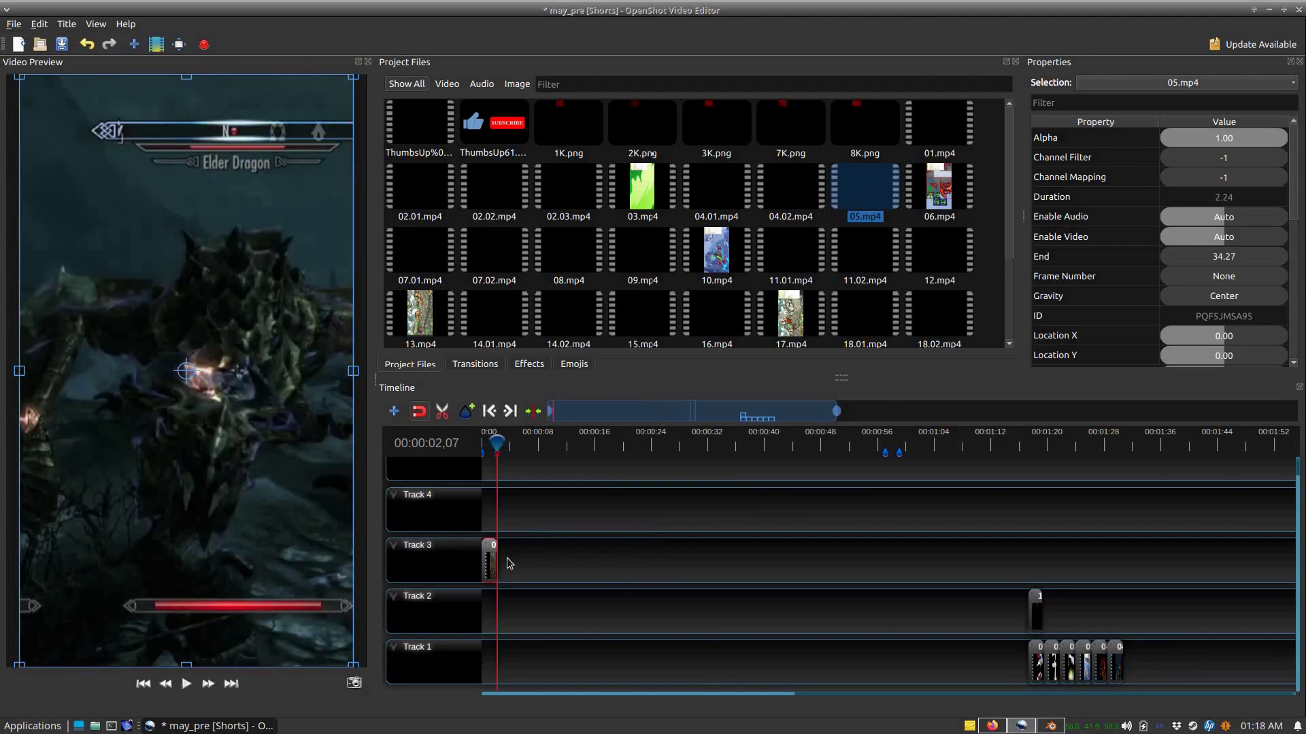
pyautogui.moveTo(598, 564); pyautogui.dragTo(1132, 663)
pyautogui.moveTo(939, 194); pyautogui.dragTo(517, 558)
pyautogui.click(604, 443)
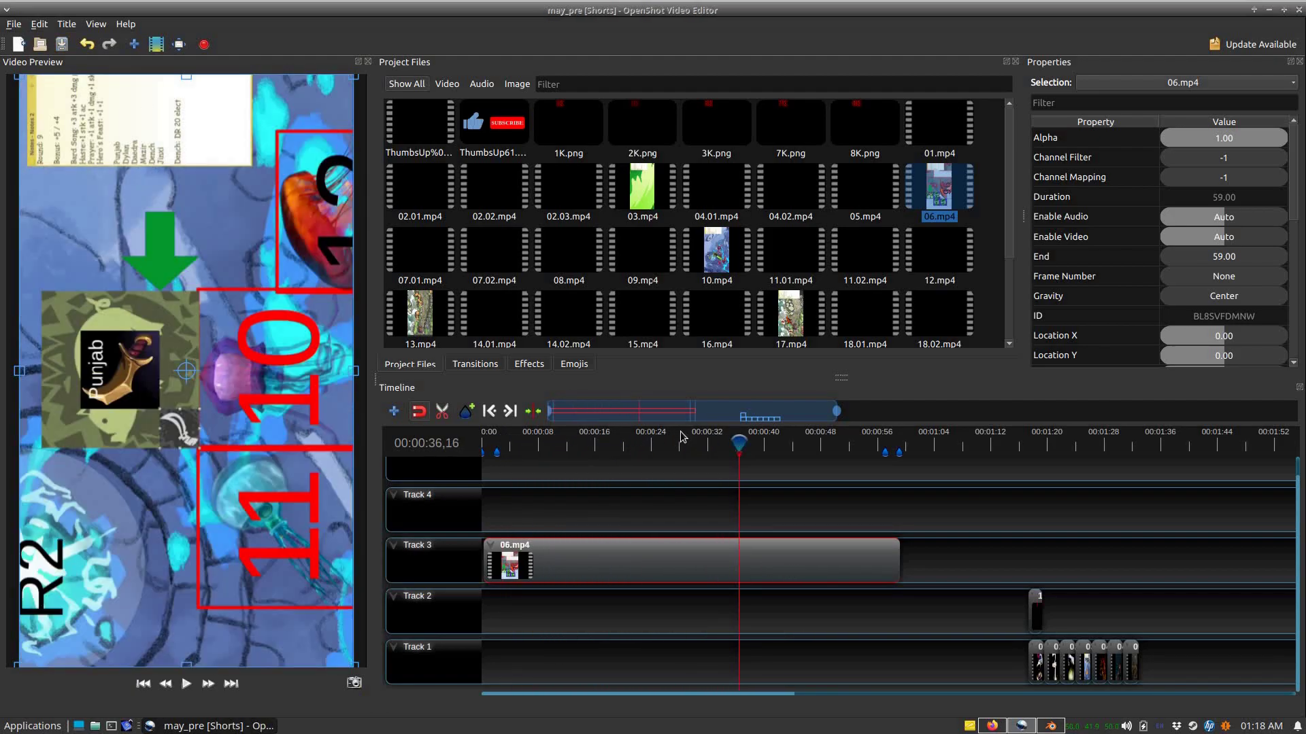
# Step: Trim 06.mp4 to a short piece and append it to Track 1's end
pyautogui.rightClick(725, 565)
pyautogui.click(945, 495)
pyautogui.click(497, 443)
pyautogui.rightClick(552, 566)
pyautogui.click(772, 496)
pyautogui.moveTo(490, 559); pyautogui.dragTo(1118, 672)
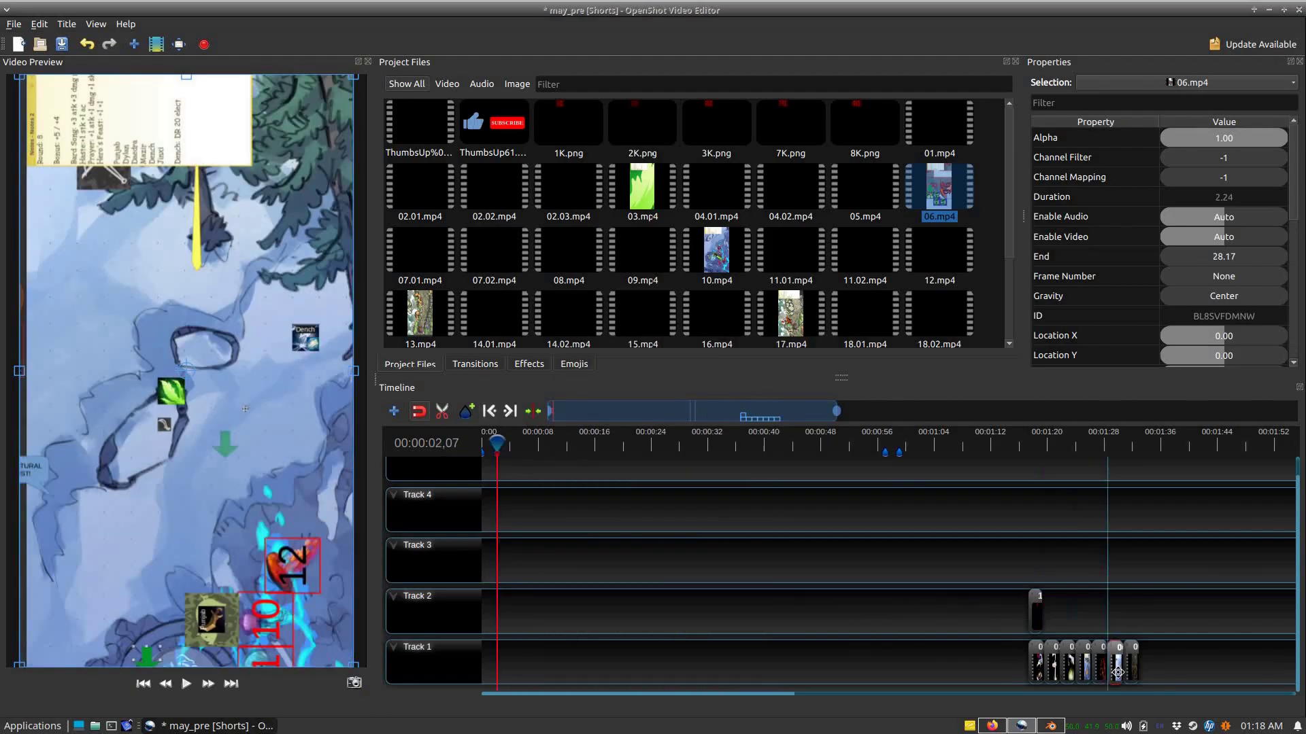
# Step: Cut 07.01.mp4 at about 0:21 and append the short piece to Track 1
pyautogui.moveTo(420, 253); pyautogui.dragTo(605, 533)
pyautogui.moveTo(623, 442); pyautogui.dragTo(632, 445)
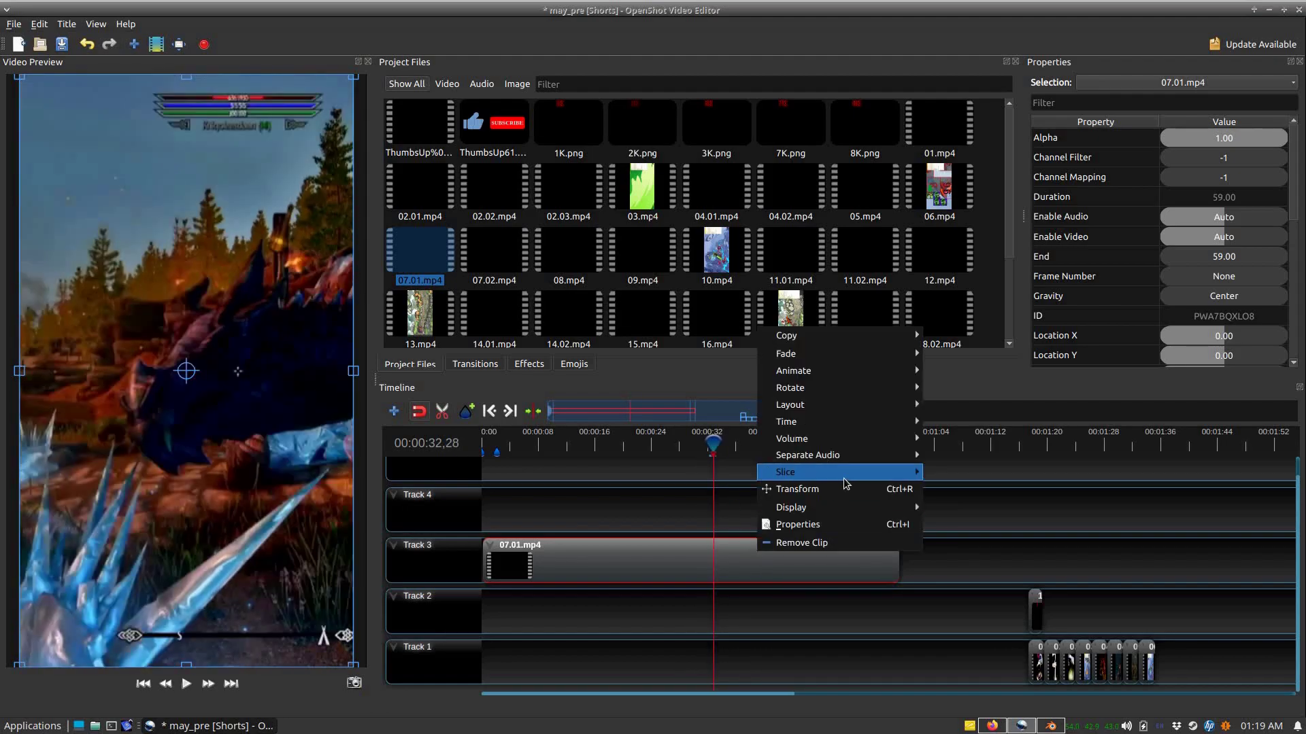
pyautogui.click(952, 489)
pyautogui.click(496, 443)
pyautogui.rightClick(579, 559)
pyautogui.click(782, 506)
pyautogui.moveTo(490, 559); pyautogui.dragTo(1171, 663)
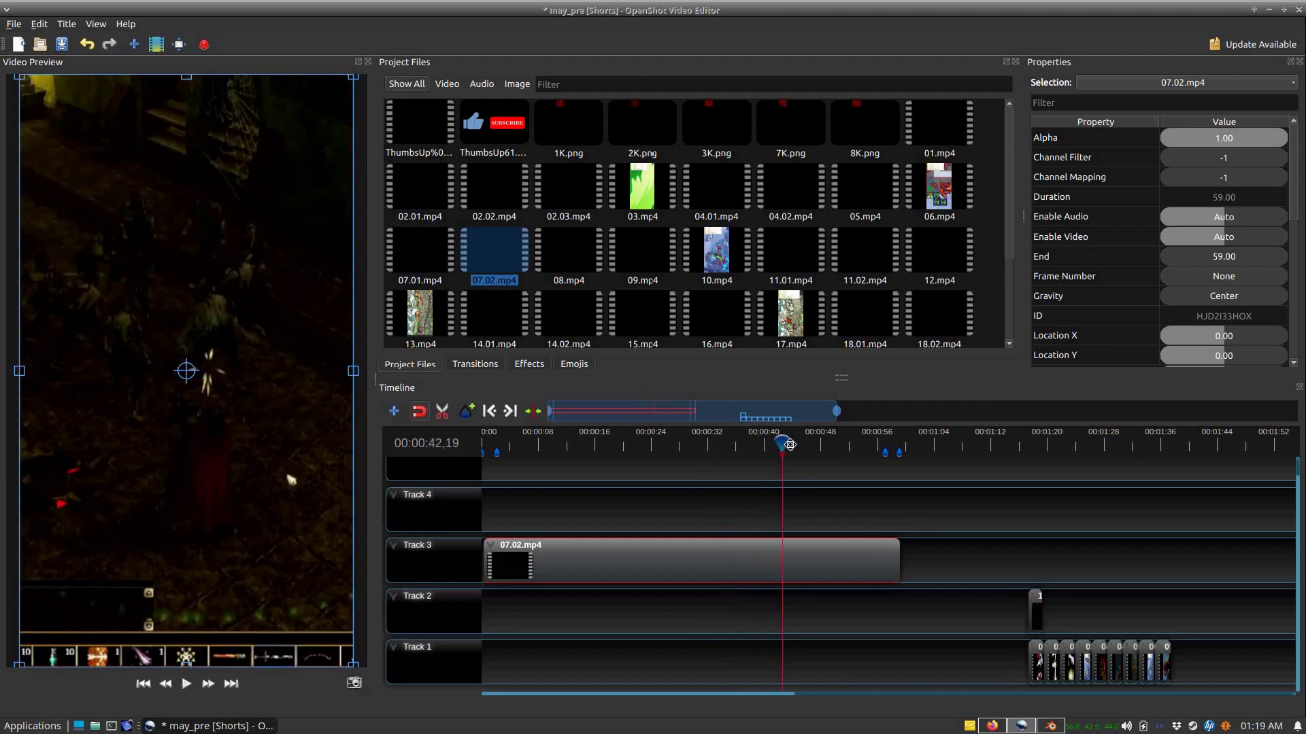
# Step: Slice 07.02.mp4 down to a short piece and append it to Track 1's end
pyautogui.moveTo(790, 445); pyautogui.dragTo(695, 444)
pyautogui.rightClick(752, 570)
pyautogui.click(948, 501)
pyautogui.moveTo(646, 565); pyautogui.dragTo(646, 513)
pyautogui.click(496, 443)
pyautogui.rightClick(561, 517)
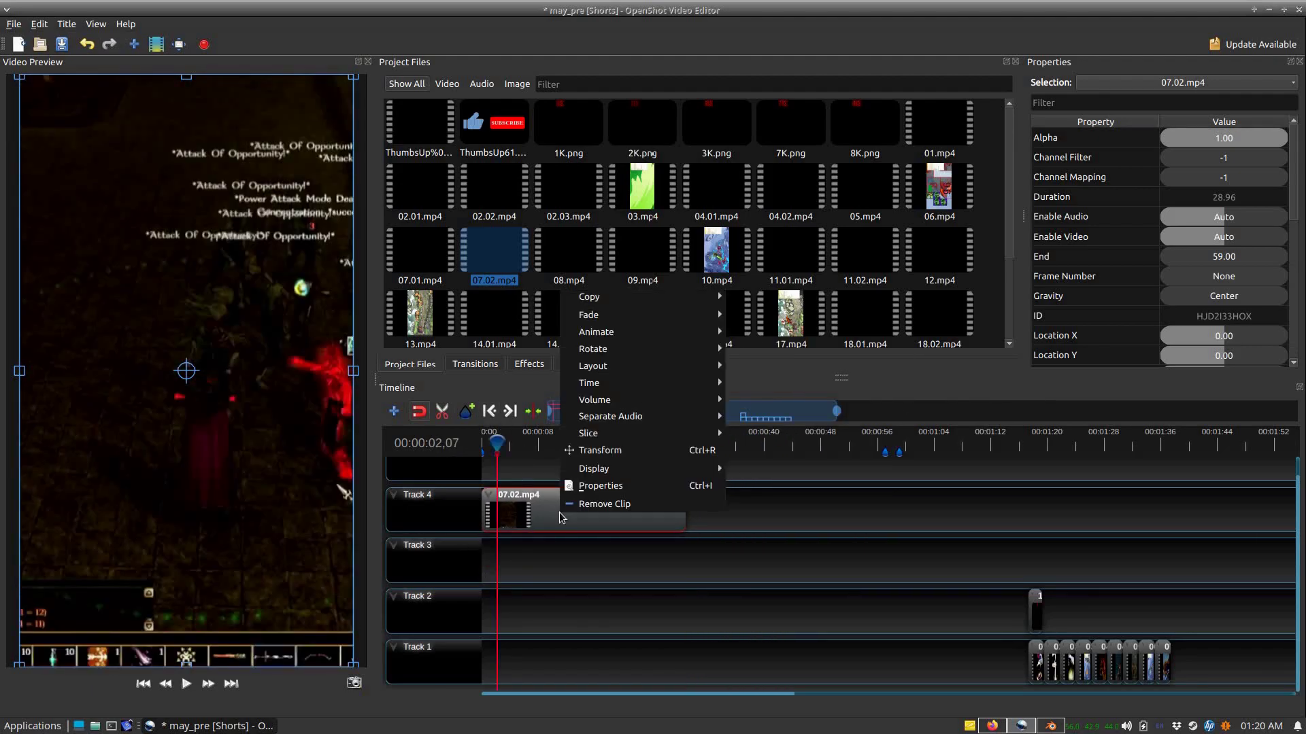
pyautogui.click(775, 451)
pyautogui.moveTo(491, 510); pyautogui.dragTo(1182, 658)
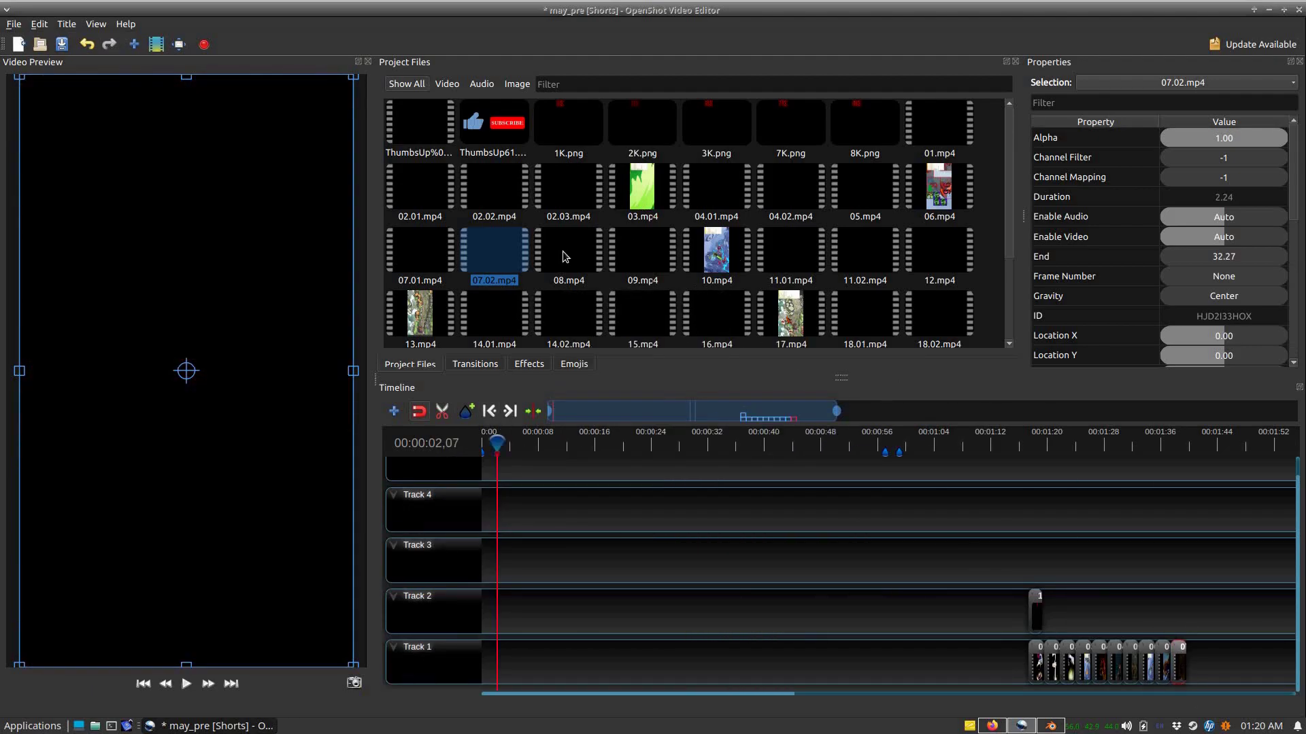
# Step: Cut 08.mp4 at the 00:00:02,07 marker and append the piece to Track 1
pyautogui.moveTo(563, 256); pyautogui.dragTo(487, 561)
pyautogui.moveTo(497, 443)
pyautogui.mouseDown()
pyautogui.moveTo(631, 441)
pyautogui.moveTo(526, 443)
pyautogui.mouseUp()
pyautogui.rightClick(609, 555)
pyautogui.moveTo(680, 477)
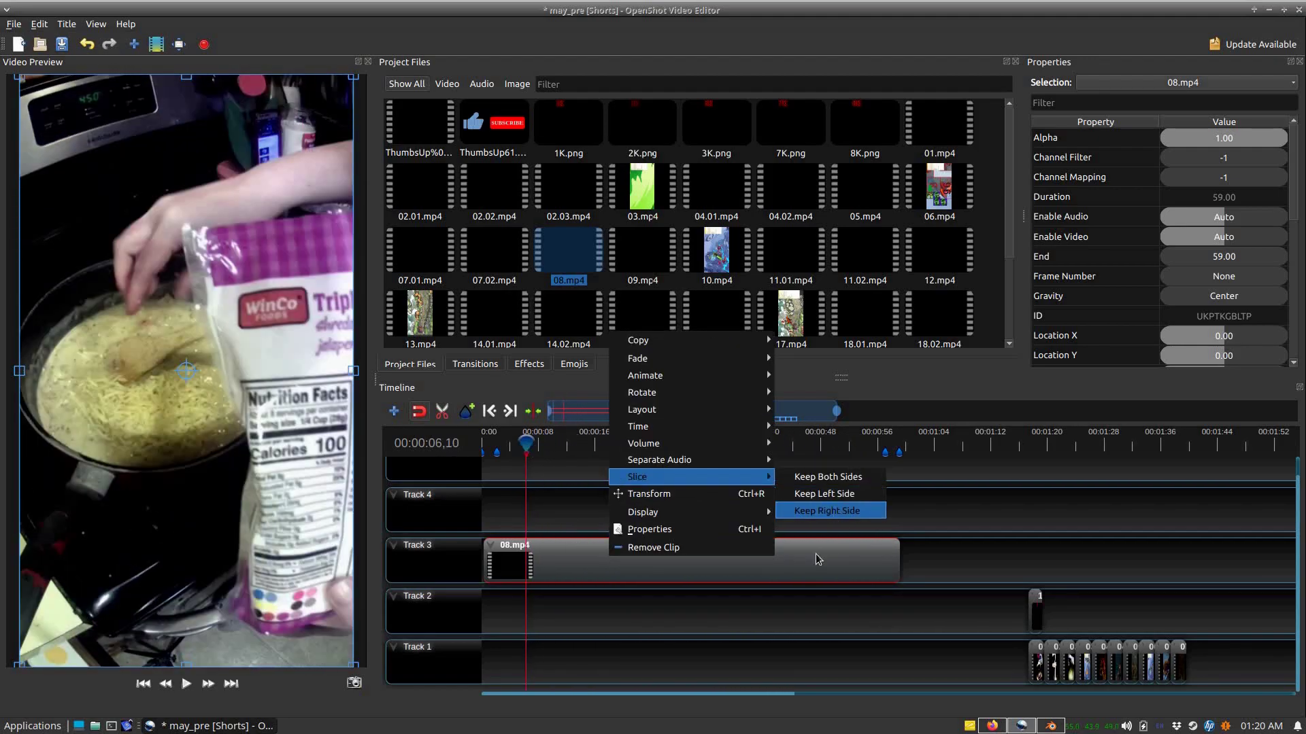
pyautogui.click(818, 559)
pyautogui.click(496, 441)
pyautogui.rightClick(605, 557)
pyautogui.click(823, 493)
pyautogui.moveTo(491, 561); pyautogui.dragTo(1191, 658)
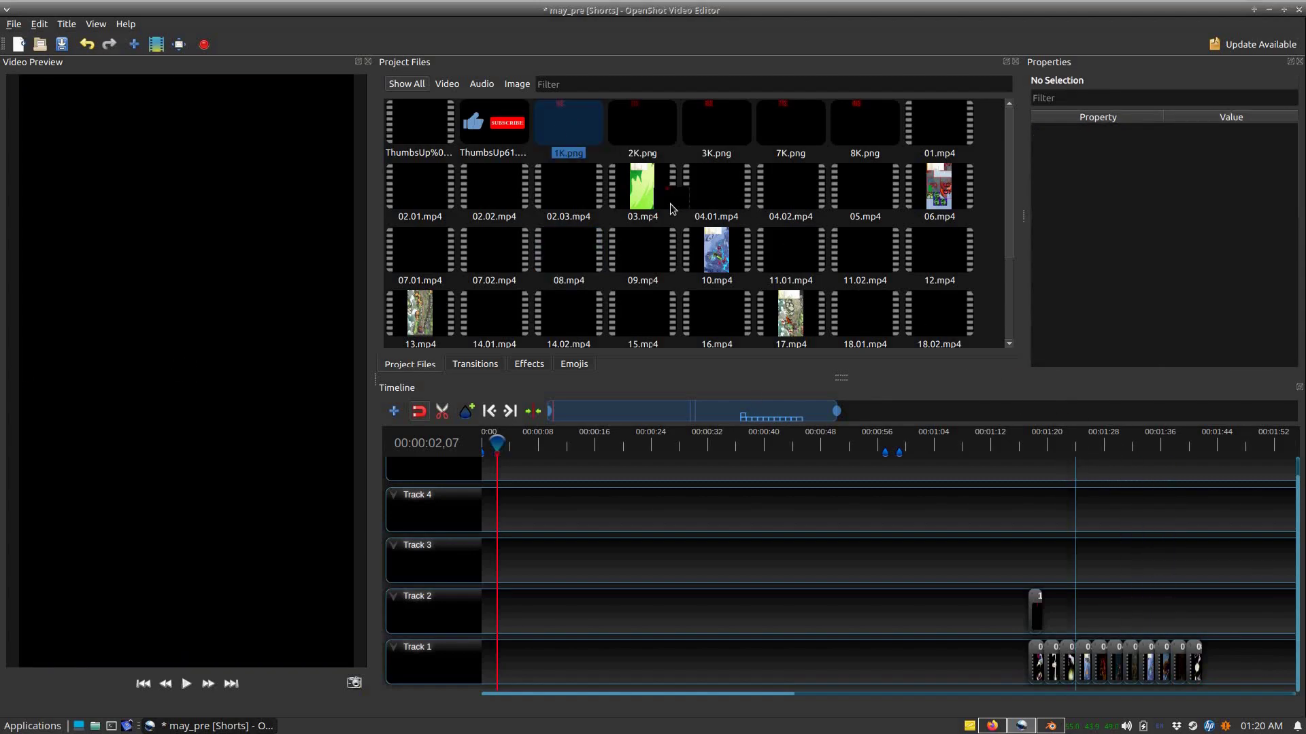
# Step: Slice 09.mp4 at the playhead and add the short piece to Track 1's end
pyautogui.rightClick(1034, 605)
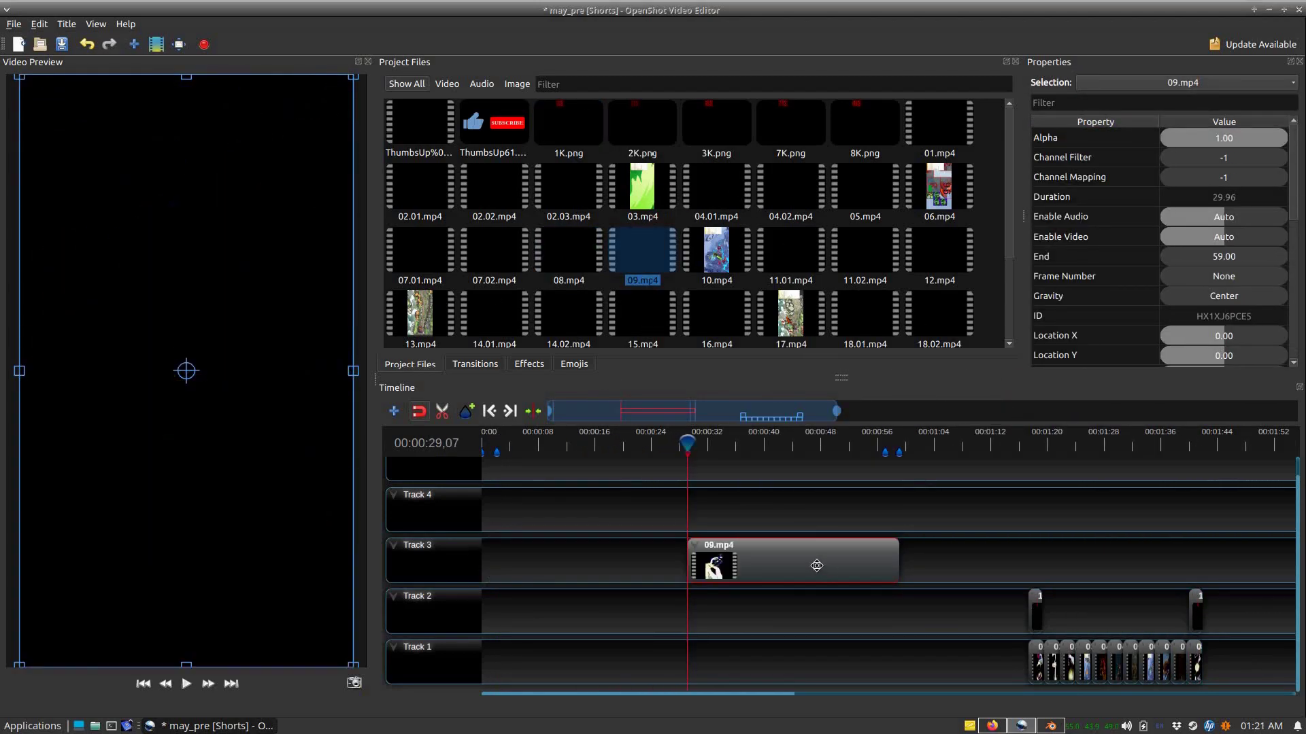
pyautogui.moveTo(558, 505)
pyautogui.mouseDown()
pyautogui.moveTo(499, 561)
pyautogui.moveTo(1215, 658)
pyautogui.mouseUp()
pyautogui.rightClick(605, 558)
pyautogui.click(816, 512)
pyautogui.moveTo(716, 251); pyautogui.dragTo(500, 561)
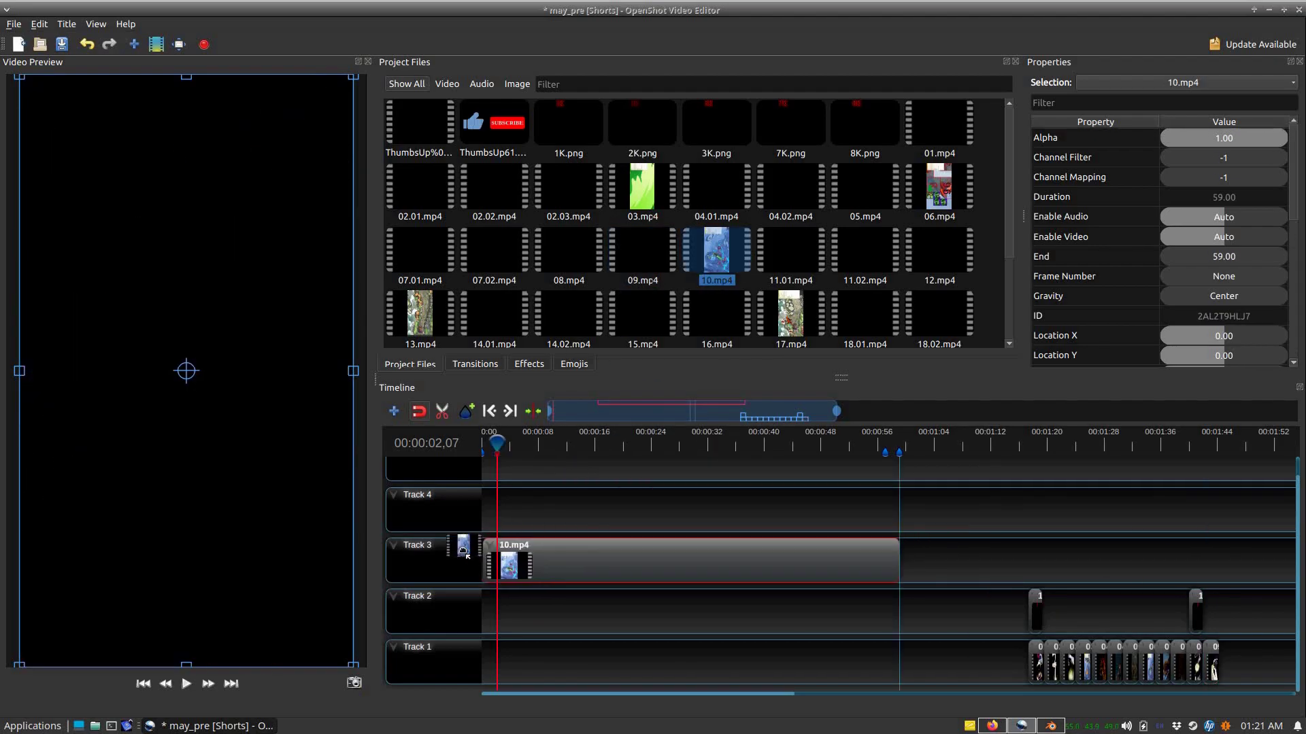
# Step: Trim 10.mp4, 11.01.mp4 and 11.02.mp4 into short roughly 2-second pieces
pyautogui.click(607, 440)
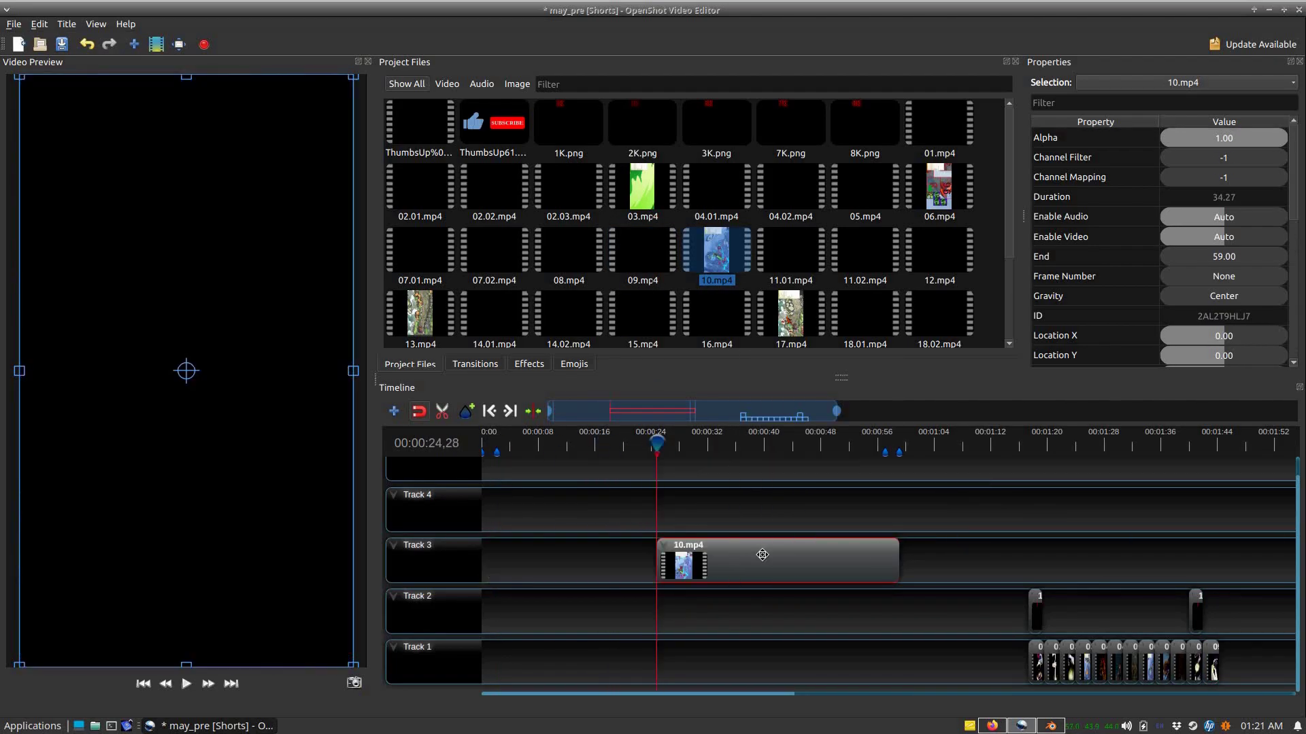
pyautogui.moveTo(748, 561)
pyautogui.mouseDown()
pyautogui.moveTo(580, 511)
pyautogui.moveTo(489, 516)
pyautogui.mouseUp()
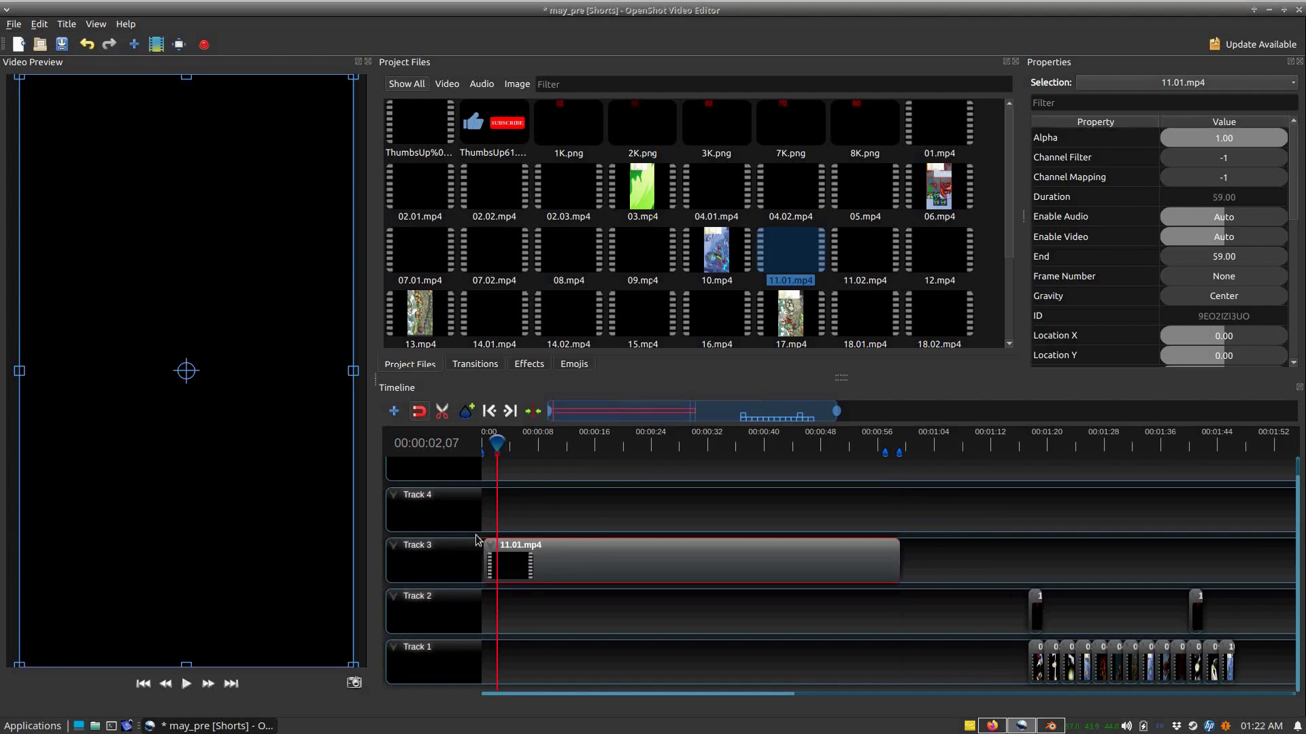
pyautogui.moveTo(580, 444); pyautogui.dragTo(550, 446)
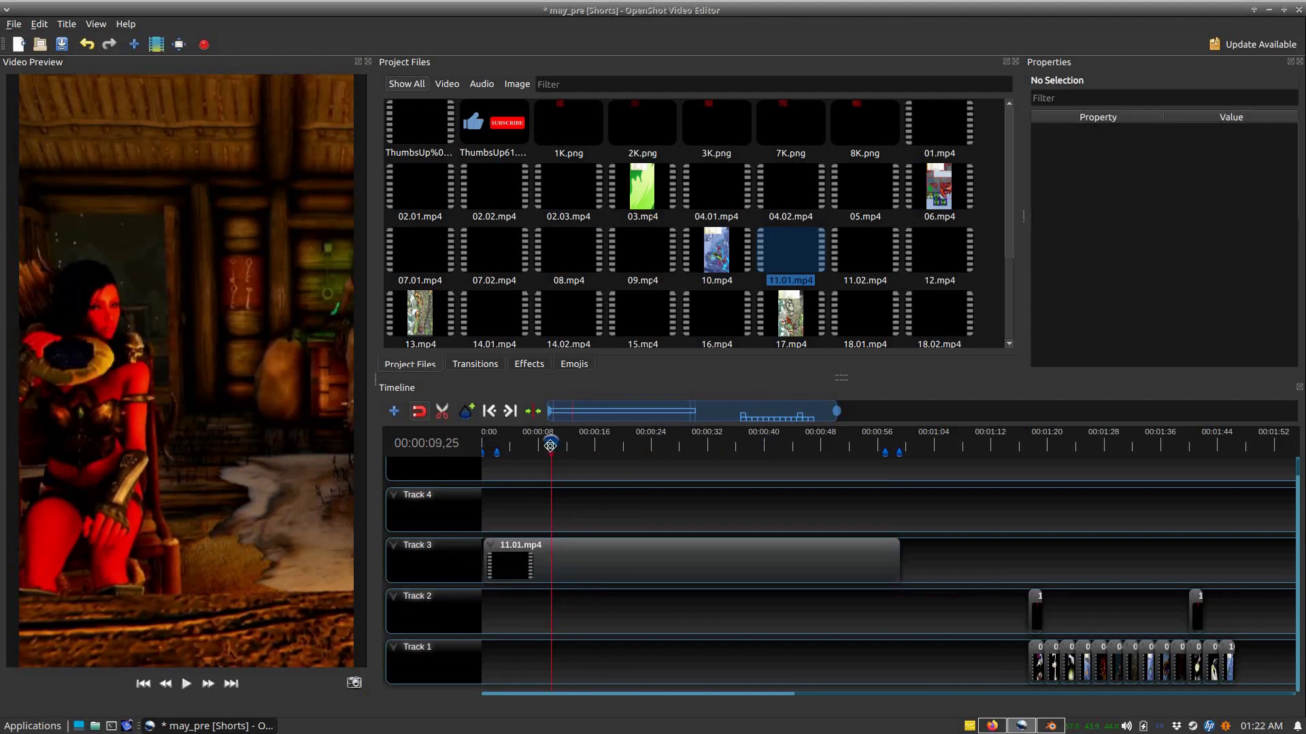
pyautogui.moveTo(785, 563); pyautogui.dragTo(756, 566)
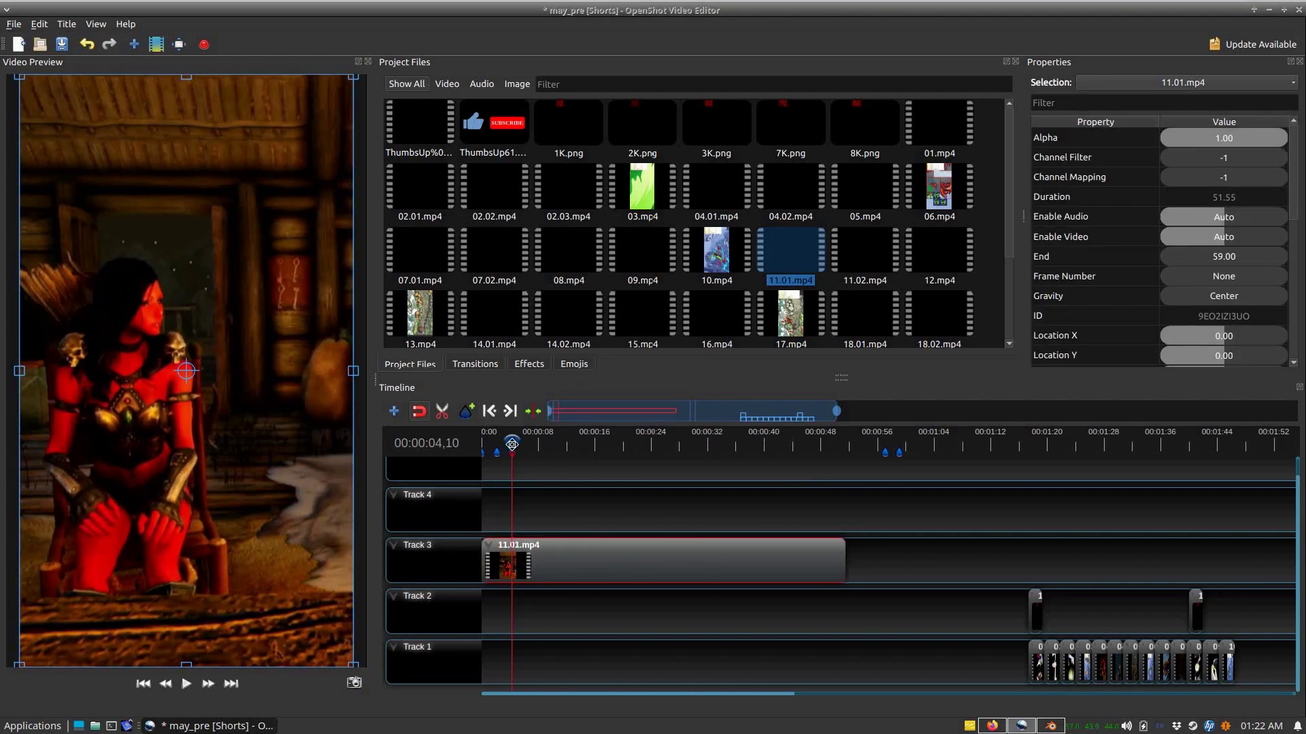
pyautogui.hotkey('ctrl', 'z')
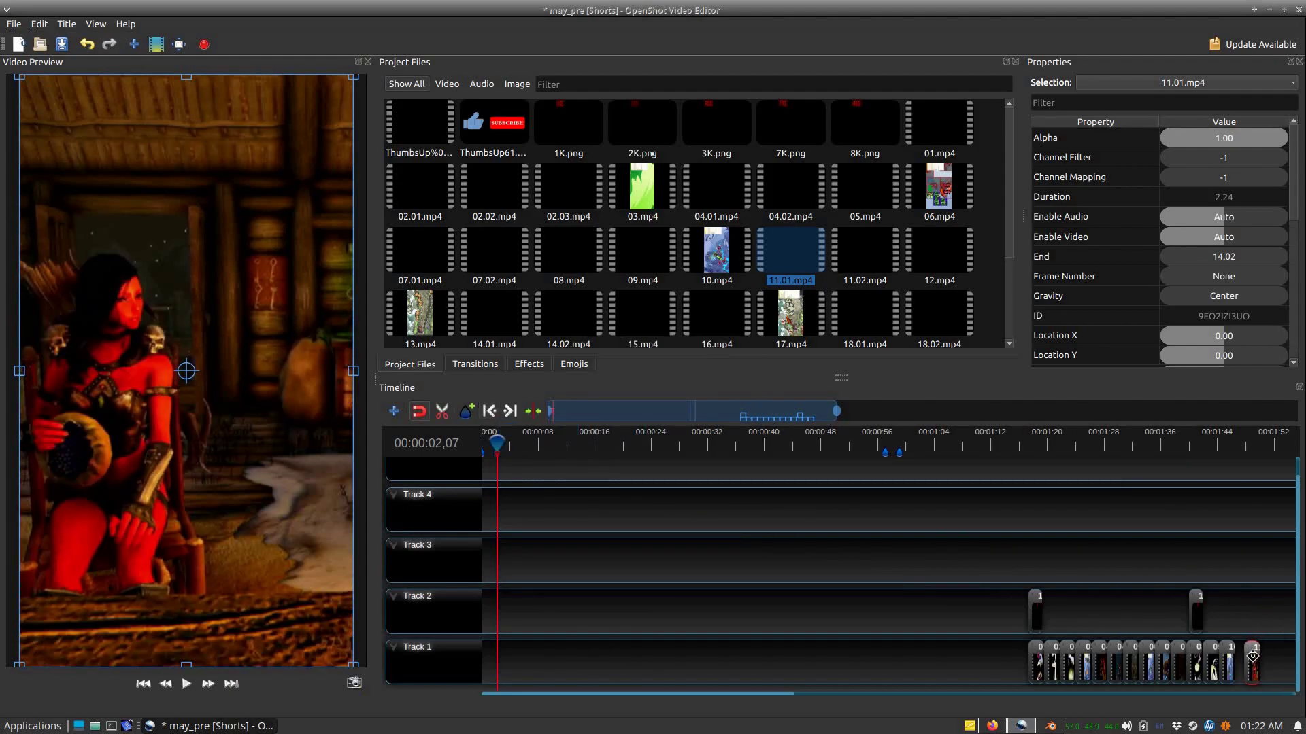
pyautogui.moveTo(700, 565); pyautogui.dragTo(653, 566)
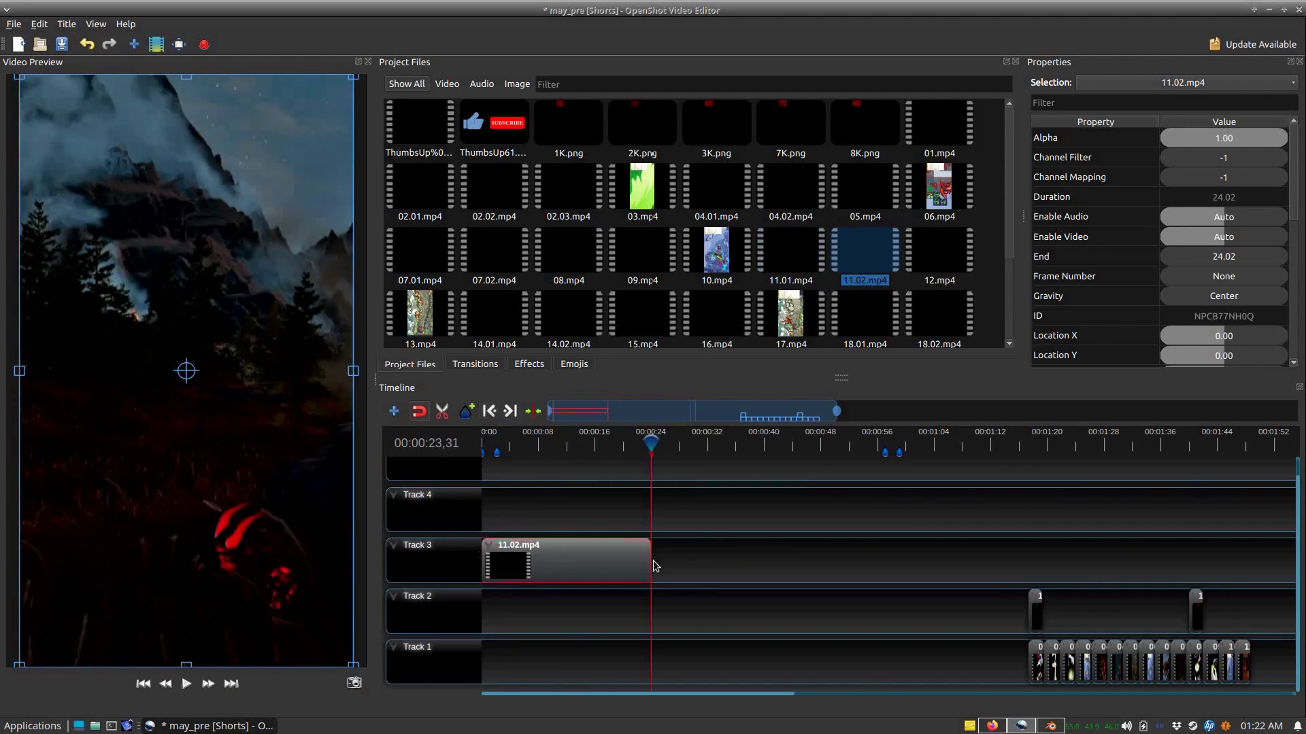
pyautogui.click(514, 417)
pyautogui.rightClick(843, 567)
pyautogui.click(1060, 516)
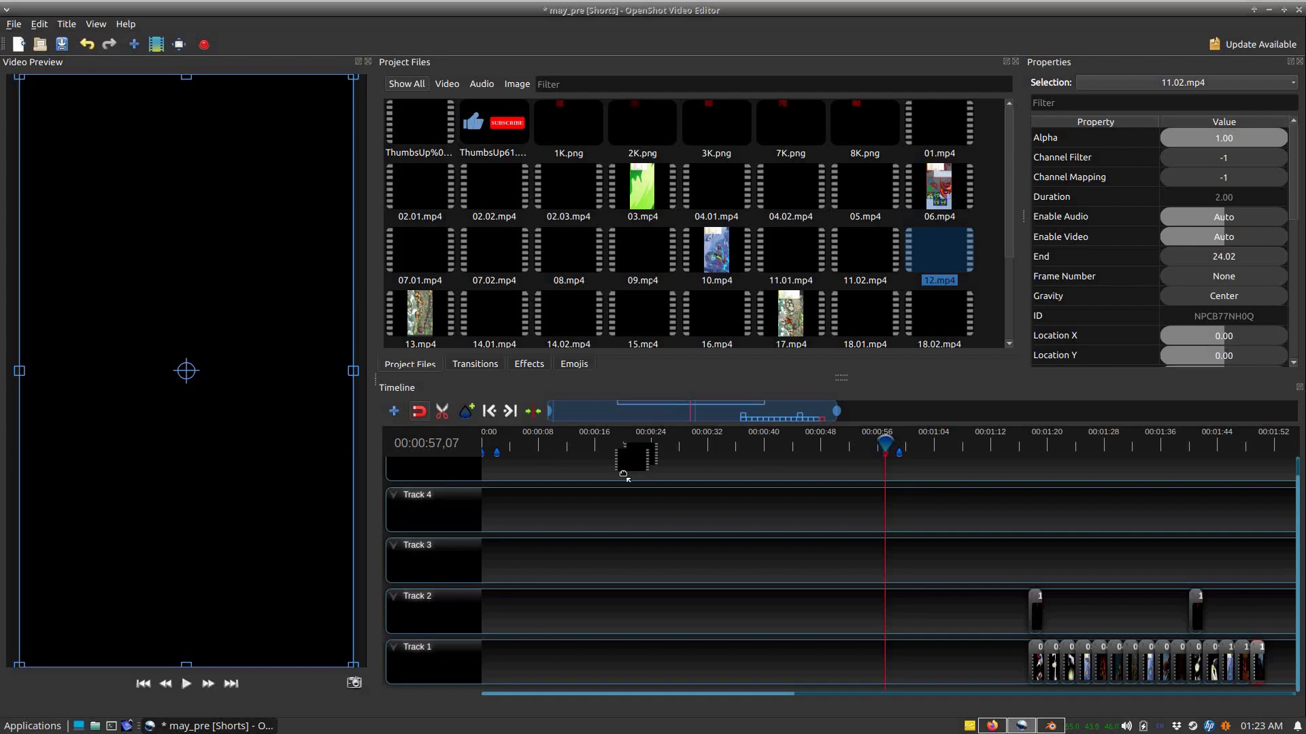
# Step: Keep 12.mp4 up to the 00:00:02,07 marker and append it to Track 1
pyautogui.moveTo(624, 474); pyautogui.dragTo(626, 561)
pyautogui.click(619, 447)
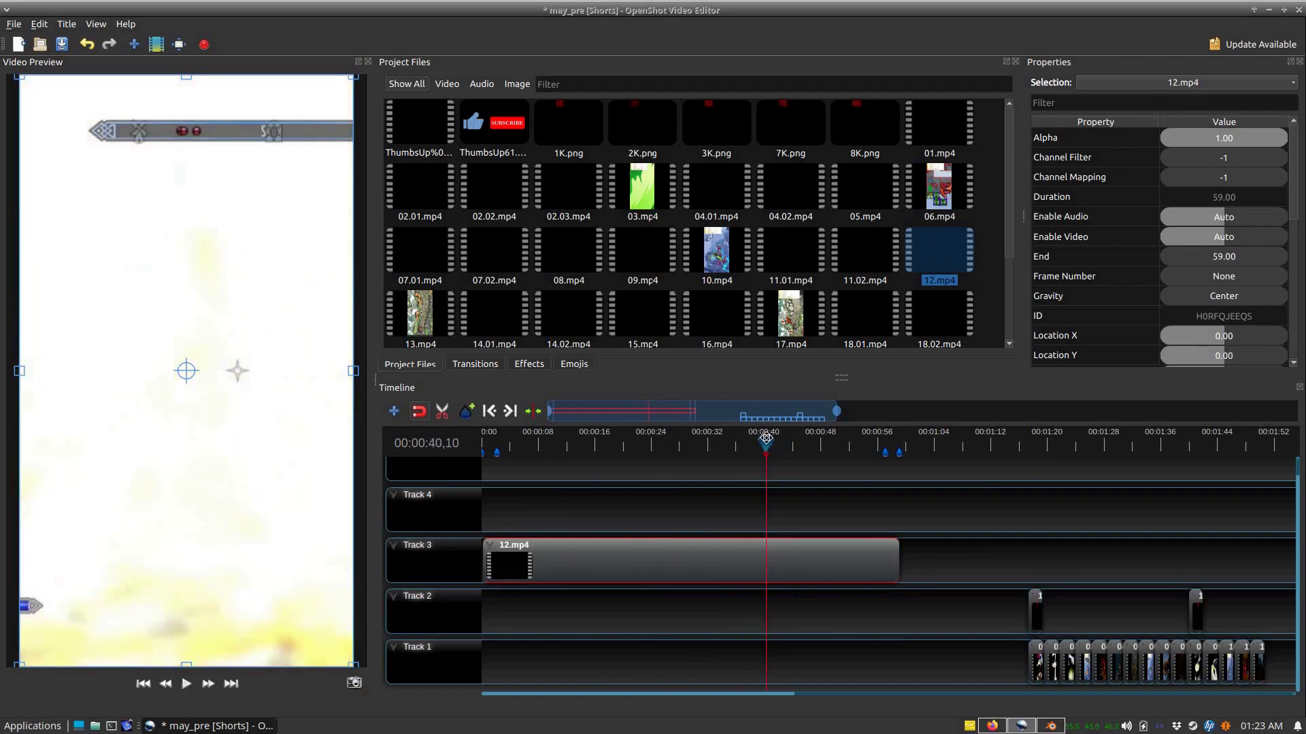
pyautogui.click(490, 411)
pyautogui.rightClick(551, 564)
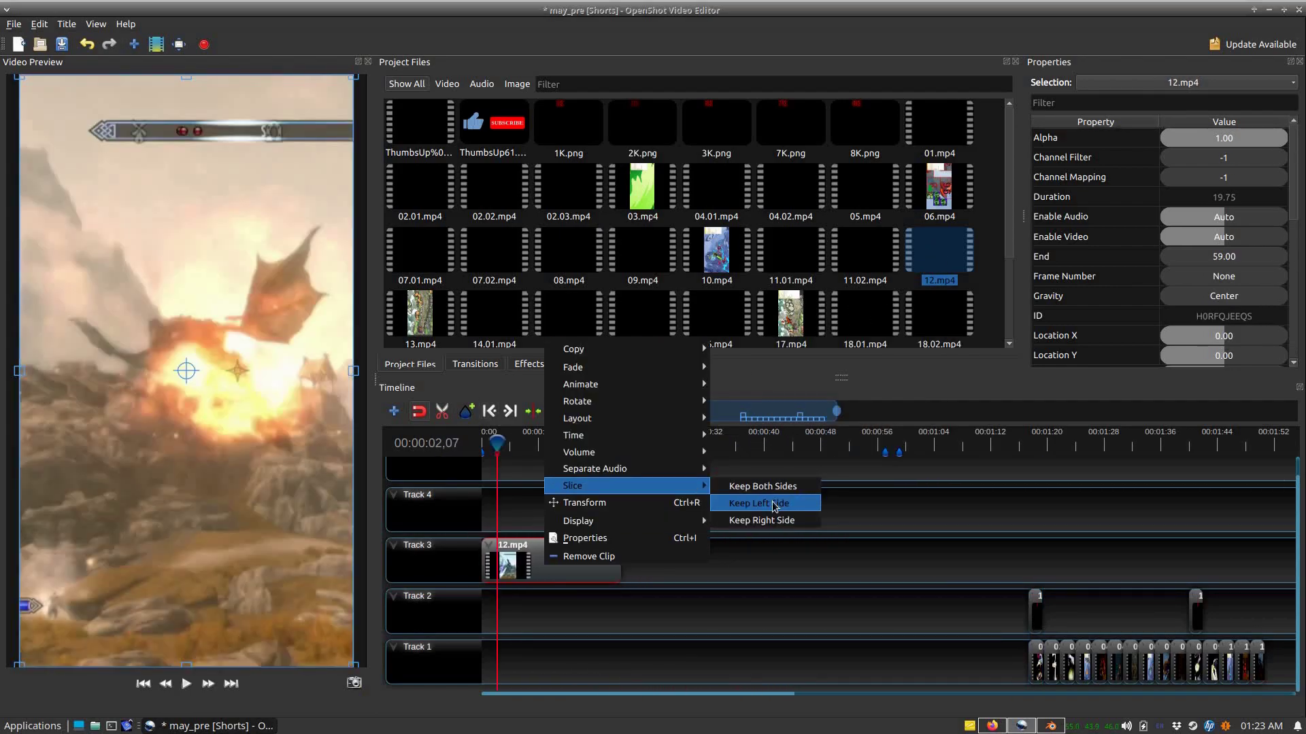
pyautogui.click(772, 502)
pyautogui.moveTo(489, 565); pyautogui.dragTo(1225, 663)
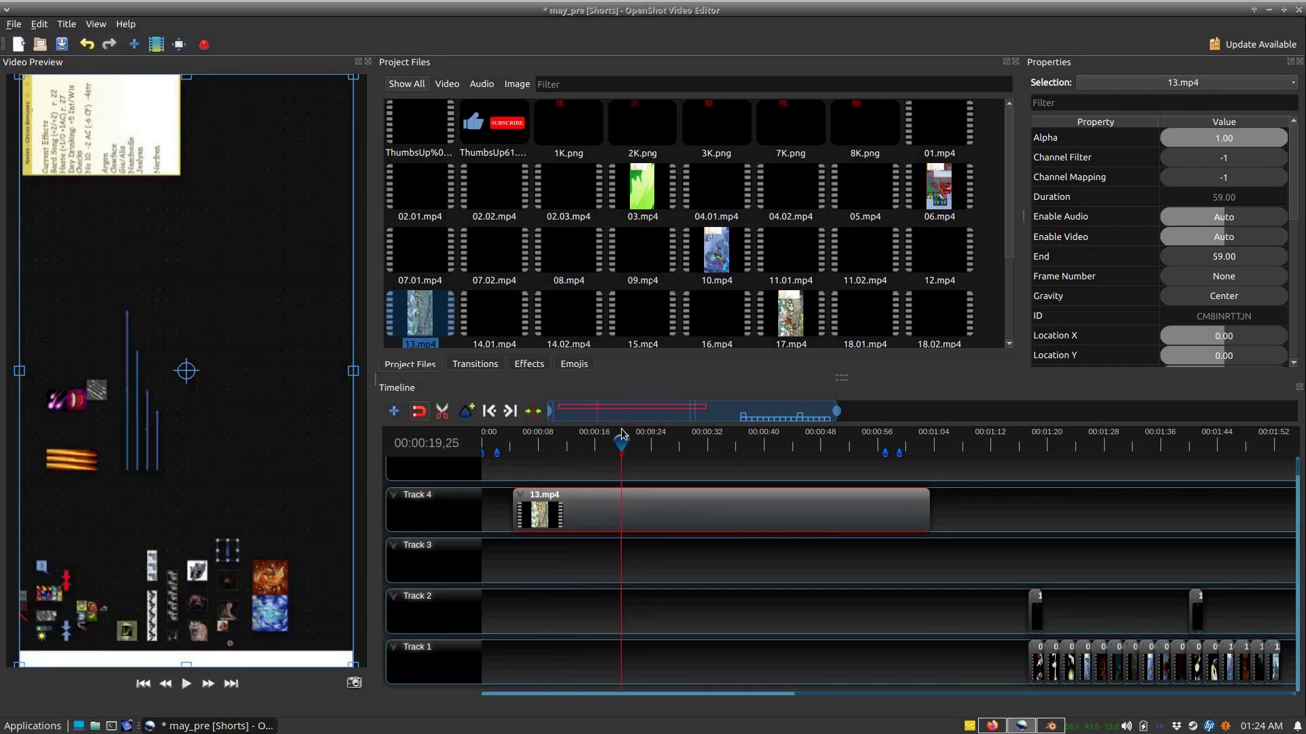
# Step: Slice 13.mp4 at 00:00:02,07 down to a 2.24-second piece
pyautogui.click(489, 411)
pyautogui.rightClick(634, 510)
pyautogui.click(782, 442)
pyautogui.rightClick(582, 516)
pyautogui.click(789, 455)
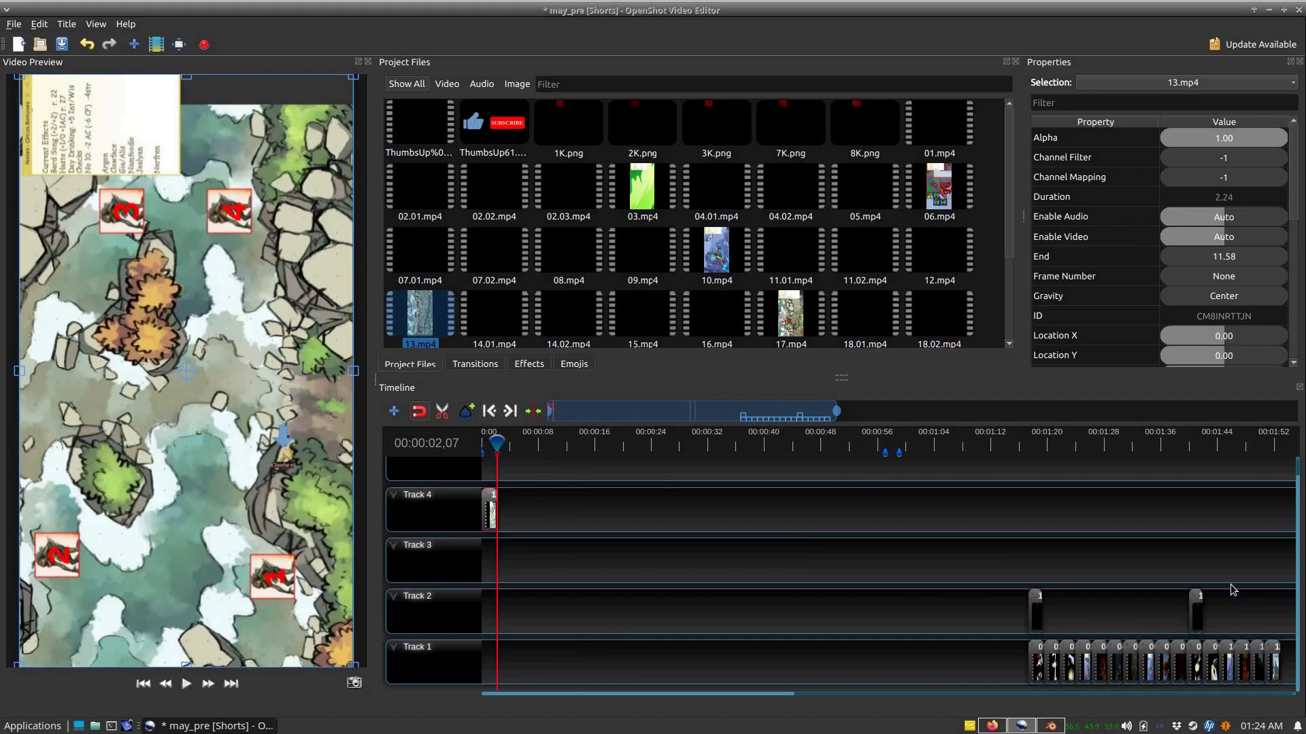
pyautogui.moveTo(1115, 663)
pyautogui.mouseDown()
pyautogui.moveTo(1120, 493)
pyautogui.moveTo(1109, 680)
pyautogui.mouseUp()
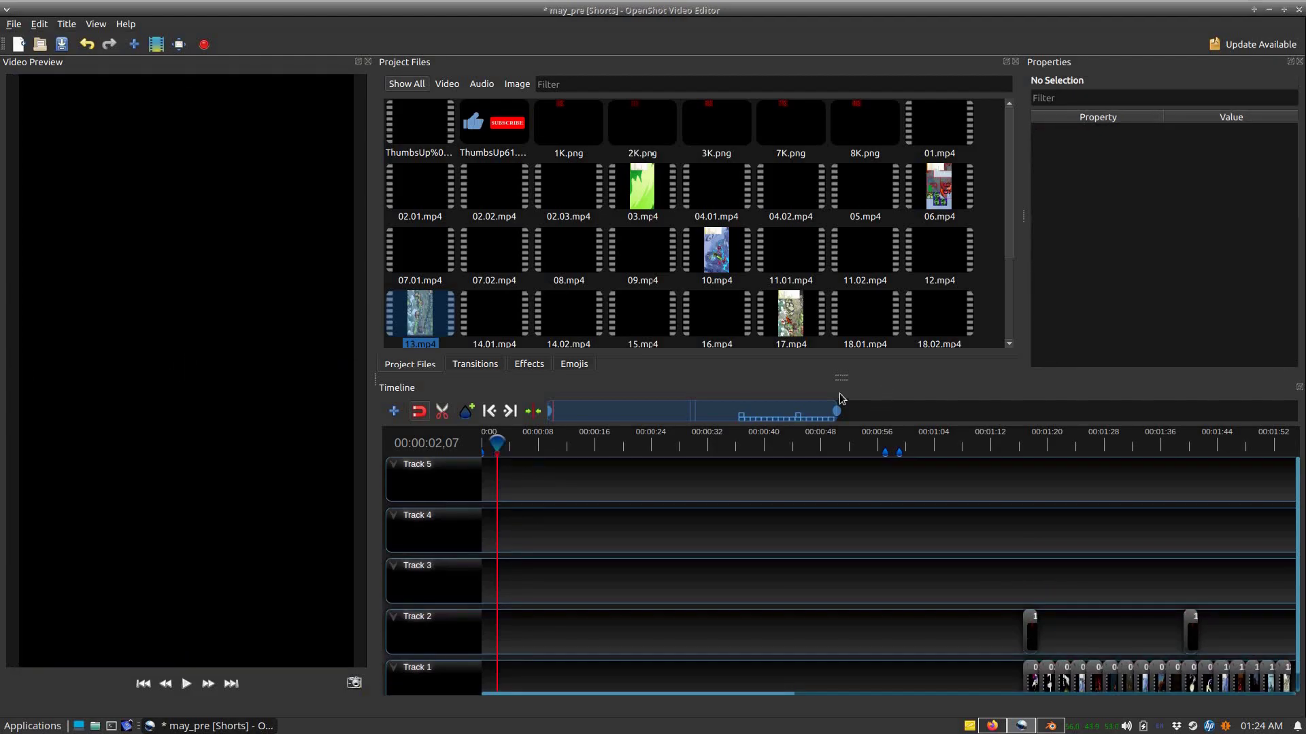
# Step: Place 14.01.mp4 on Track 4, slice it, and move the short piece to the end of Track 3
pyautogui.moveTo(495, 316); pyautogui.dragTo(530, 499)
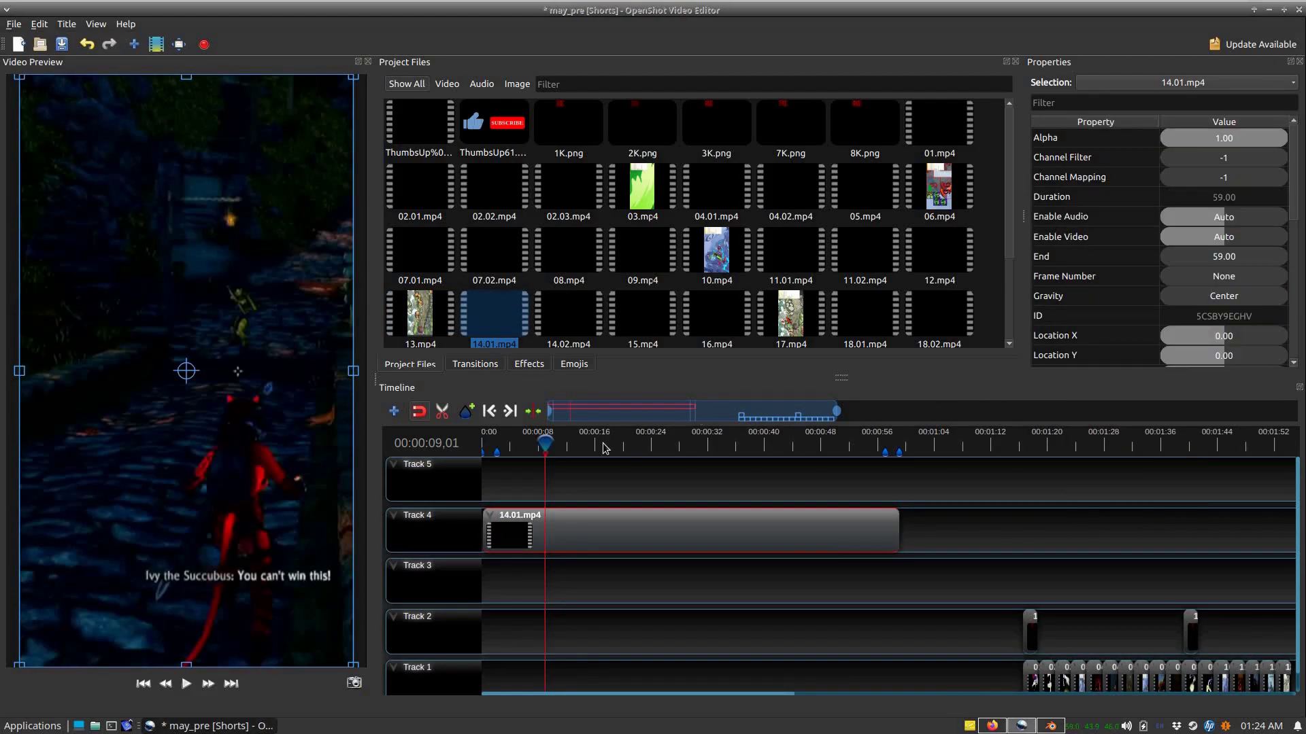
pyautogui.rightClick(606, 529)
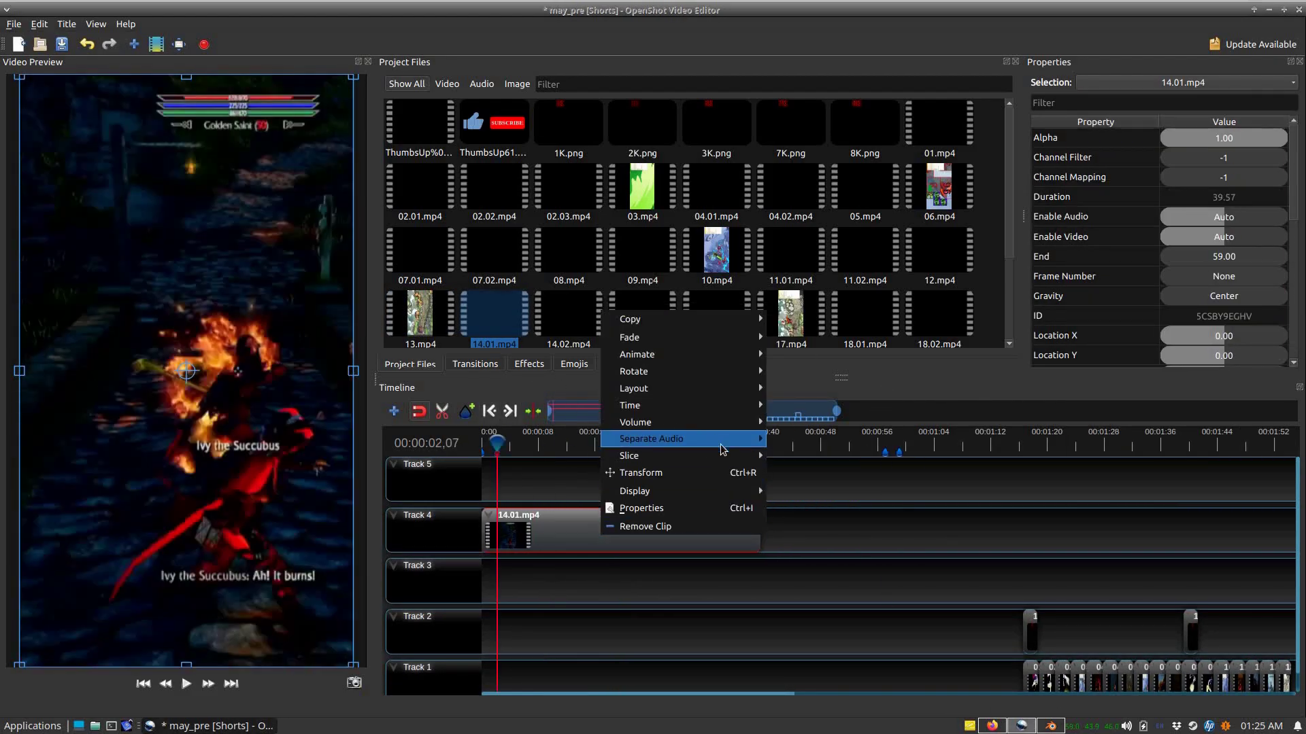
pyautogui.click(782, 449)
pyautogui.moveTo(493, 529); pyautogui.dragTo(1011, 569)
# Step: Cut 14.02.mp4 down to a 2.24 s piece and append it to the Track 3 sequence
pyautogui.moveTo(568, 316); pyautogui.dragTo(503, 531)
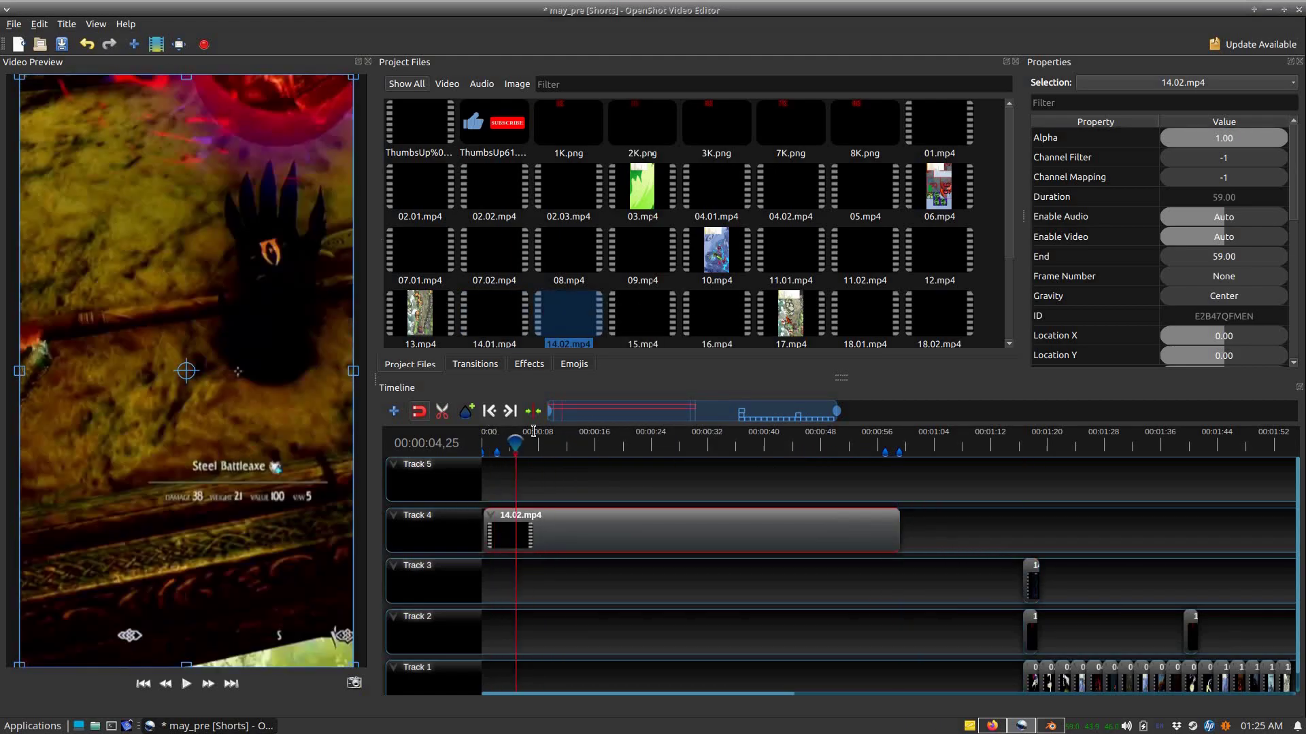
pyautogui.moveTo(665, 439)
pyautogui.mouseDown()
pyautogui.moveTo(725, 439)
pyautogui.moveTo(707, 439)
pyautogui.mouseUp()
pyautogui.hotkey('ctrl', 'j')
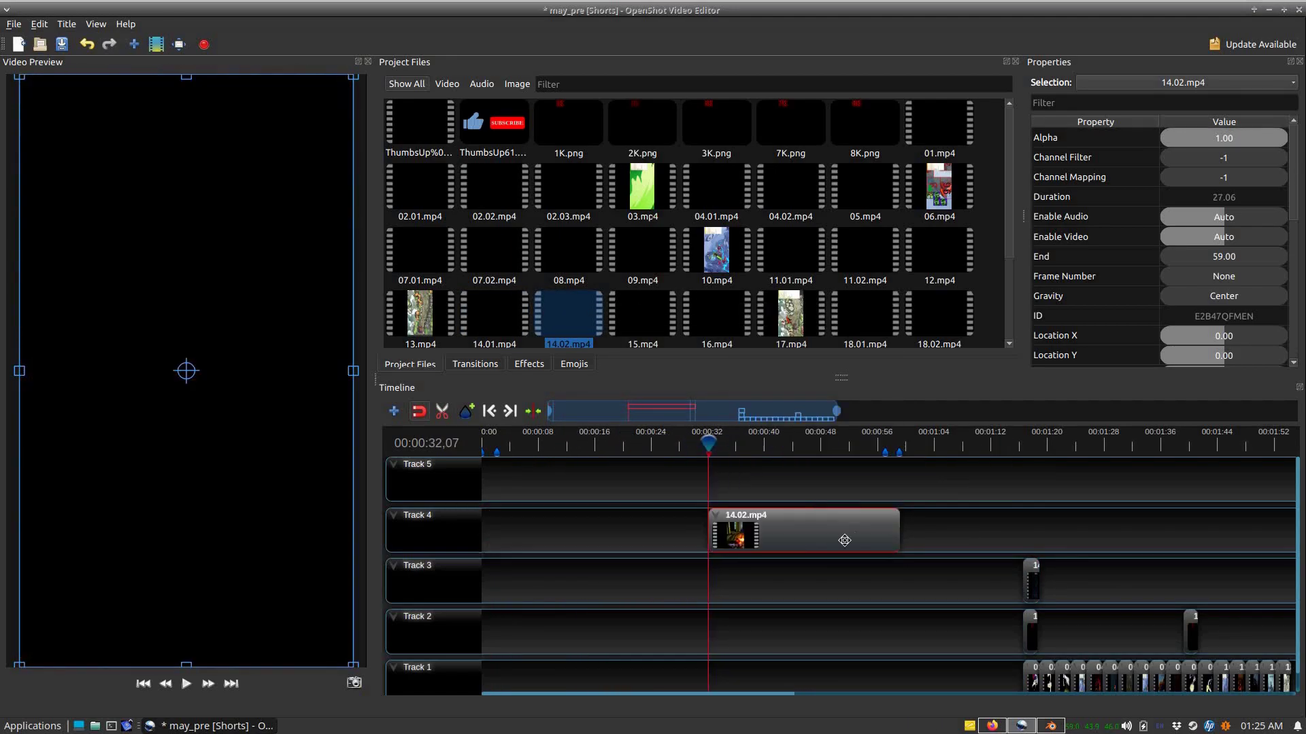
pyautogui.click(496, 442)
pyautogui.moveTo(782, 530)
pyautogui.mouseDown()
pyautogui.moveTo(558, 531)
pyautogui.moveTo(1055, 581)
pyautogui.mouseUp()
pyautogui.hotkey('ctrl', 'l')
pyautogui.moveTo(642, 317); pyautogui.dragTo(507, 582)
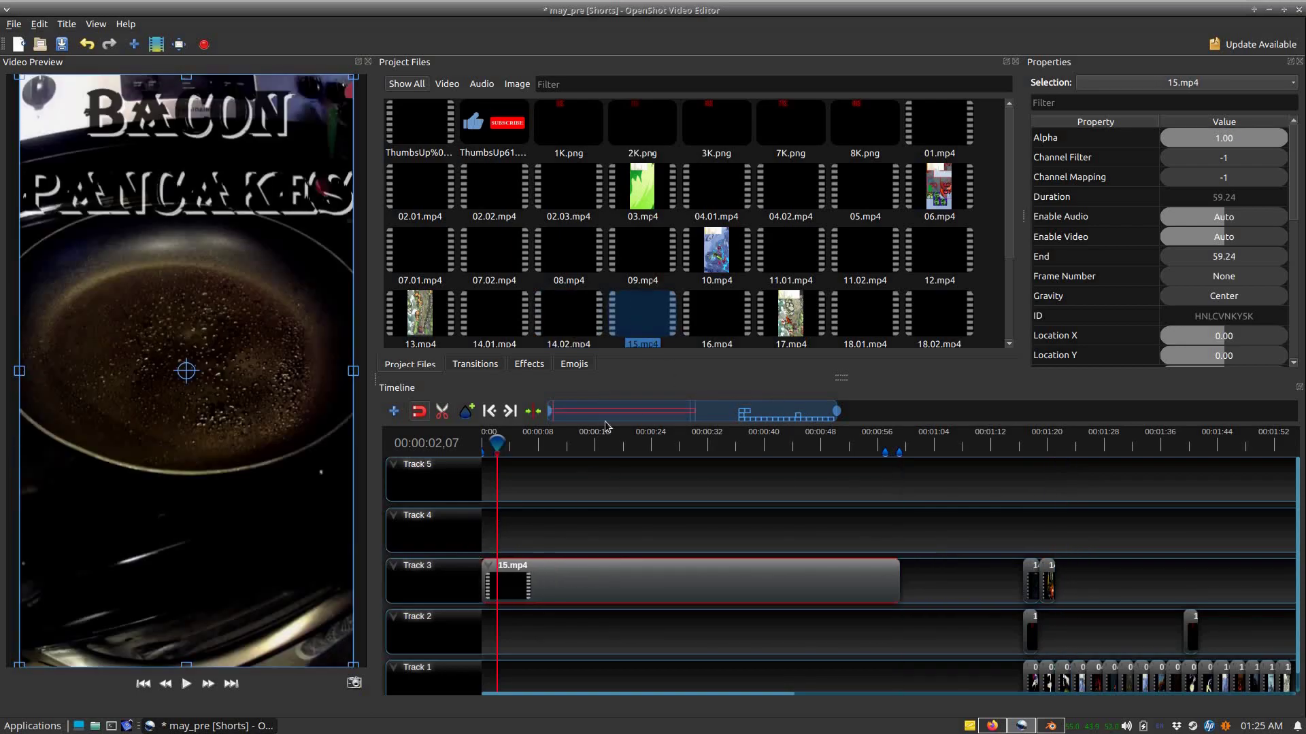
# Step: Trim 15.mp4 to a short piece by slicing both sides at the playhead
pyautogui.moveTo(495, 442); pyautogui.dragTo(572, 441)
pyautogui.click(496, 442)
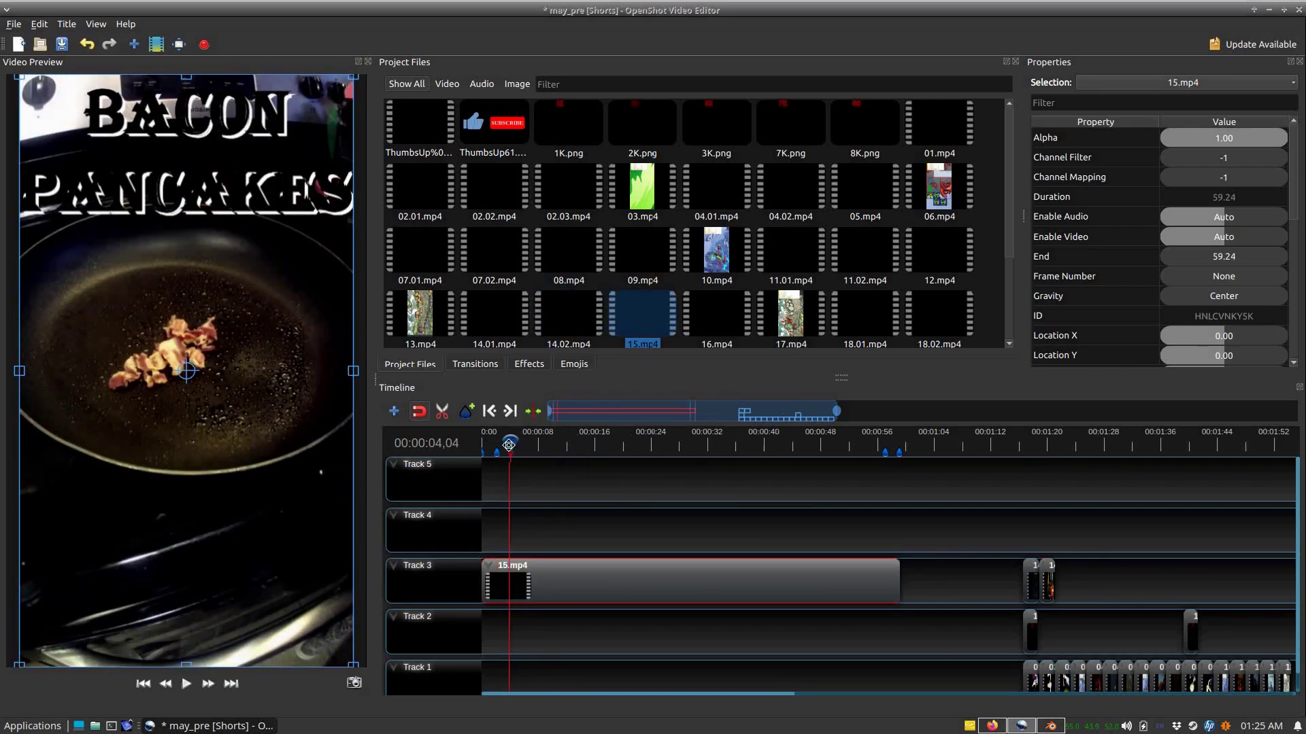
pyautogui.rightClick(599, 578)
pyautogui.moveTo(632, 489)
pyautogui.click(789, 529)
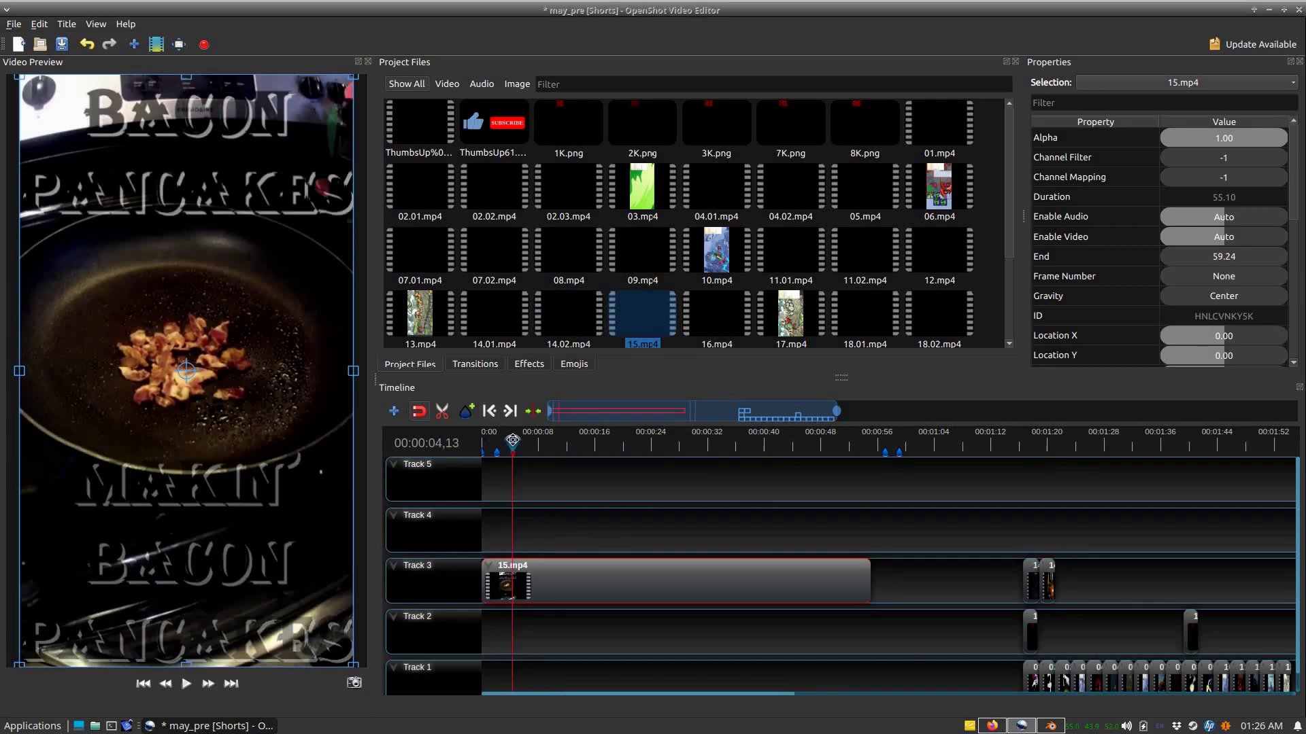
pyautogui.rightClick(575, 582)
pyautogui.click(616, 569)
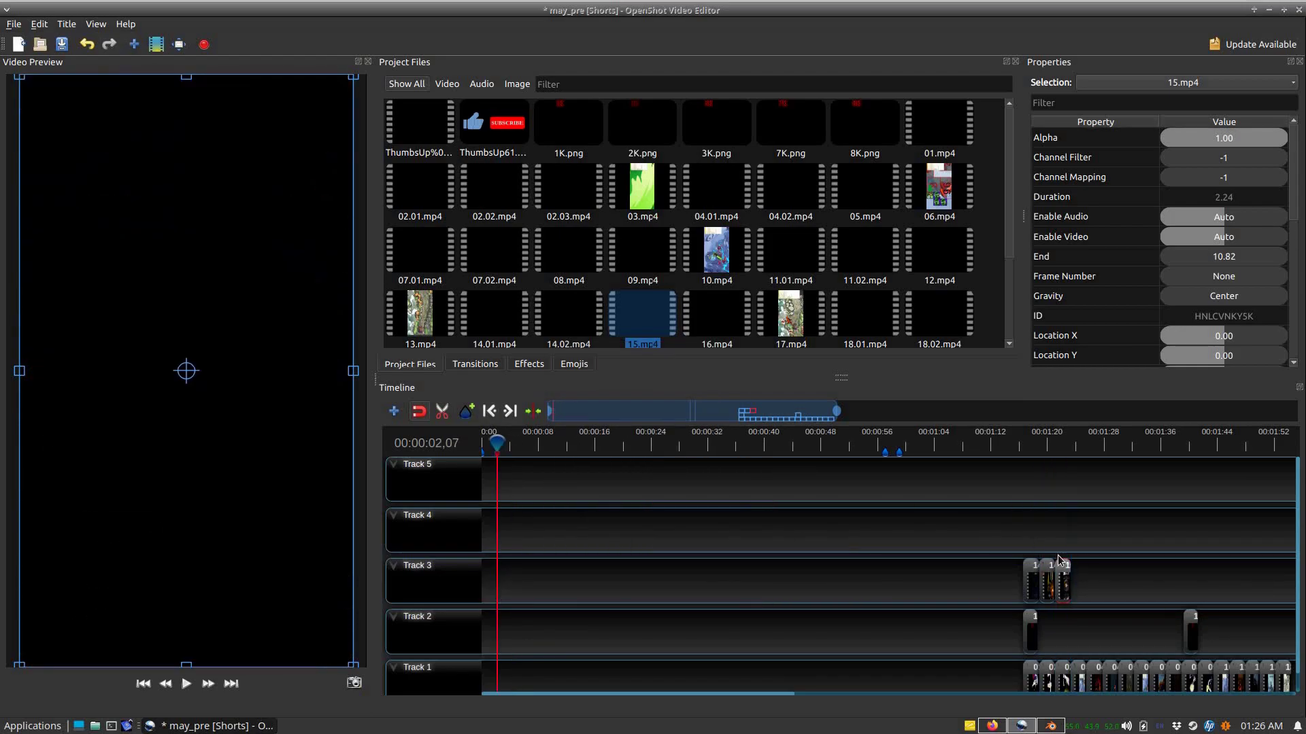
pyautogui.click(1062, 534)
# Step: Place 16.mp4 on Track 4 and cut it down to a 2.24 s piece
pyautogui.moveTo(717, 316); pyautogui.dragTo(503, 531)
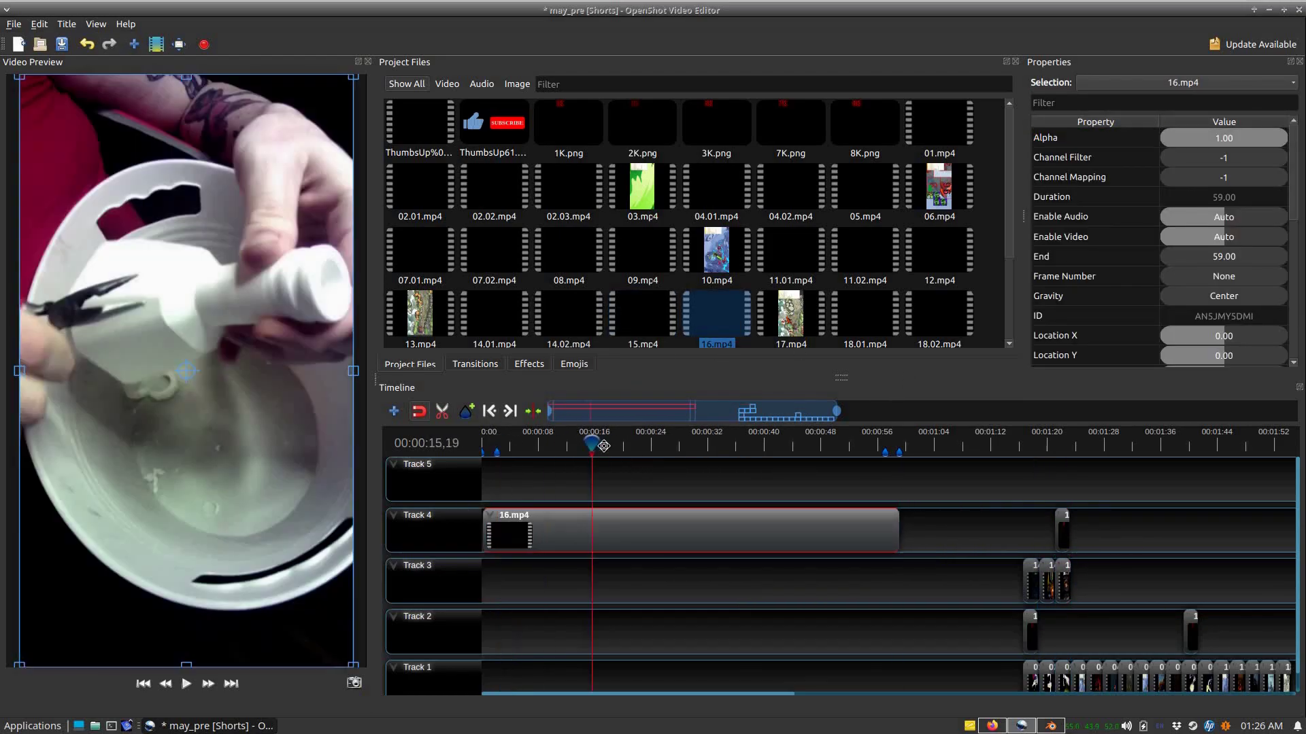
pyautogui.moveTo(599, 442); pyautogui.dragTo(854, 440)
pyautogui.rightClick(687, 537)
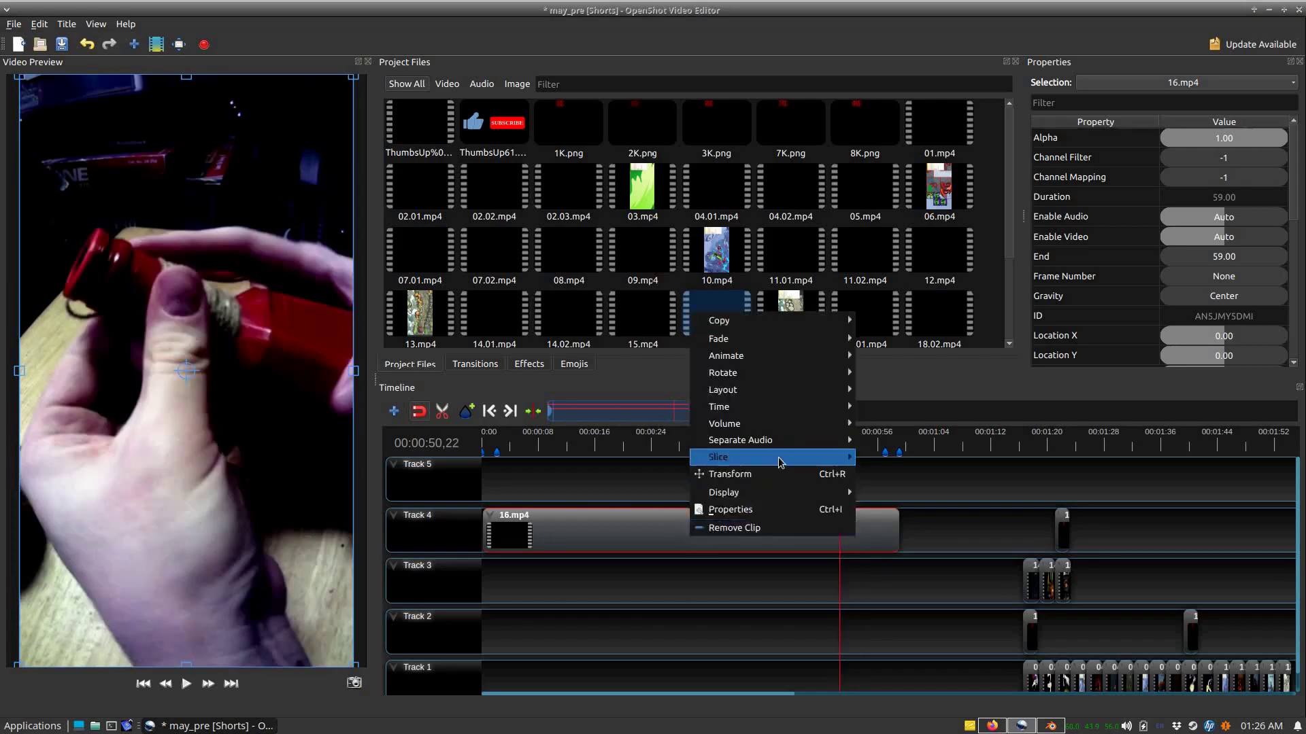
pyautogui.click(911, 490)
pyautogui.moveTo(711, 527); pyautogui.dragTo(531, 527)
pyautogui.rightClick(512, 527)
pyautogui.click(608, 535)
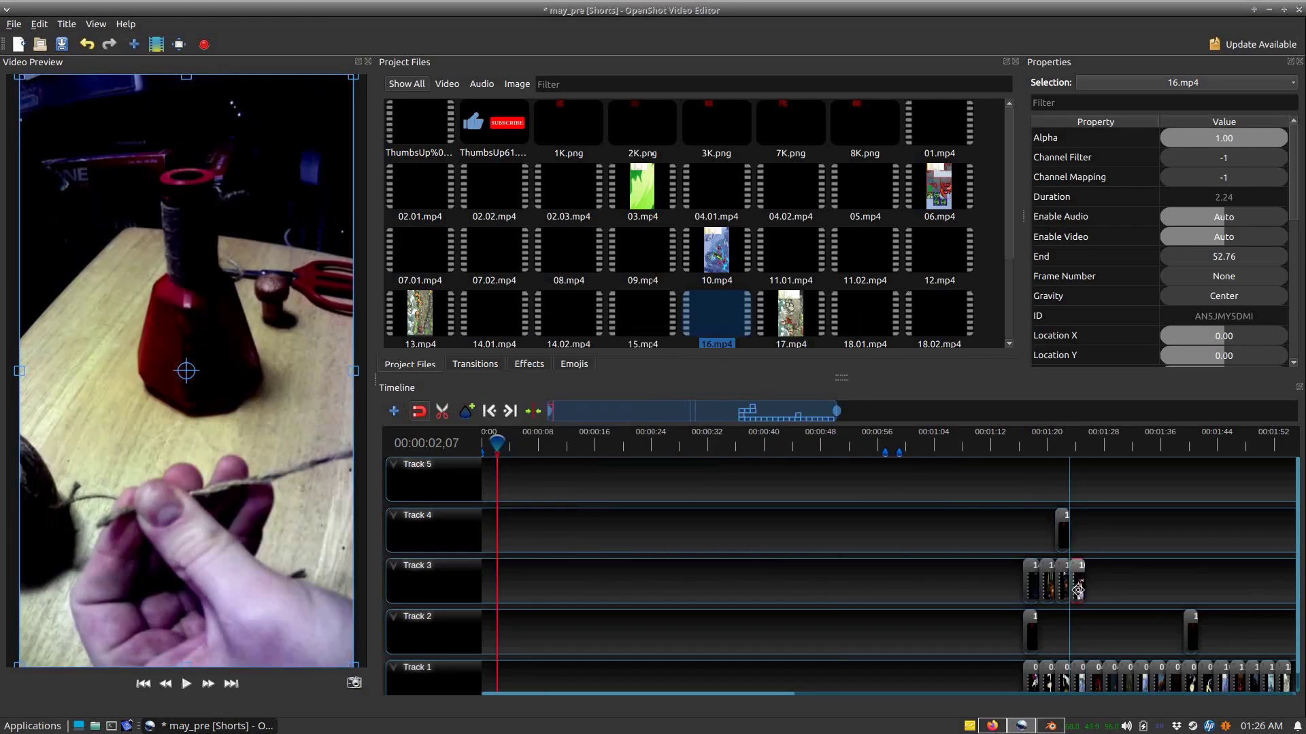
# Step: Cut 17.mp4 to a short piece and move it to the end of Track 3's sequence
pyautogui.moveTo(790, 317); pyautogui.dragTo(506, 531)
pyautogui.moveTo(497, 443); pyautogui.dragTo(669, 443)
pyautogui.rightClick(700, 521)
pyautogui.moveTo(860, 443)
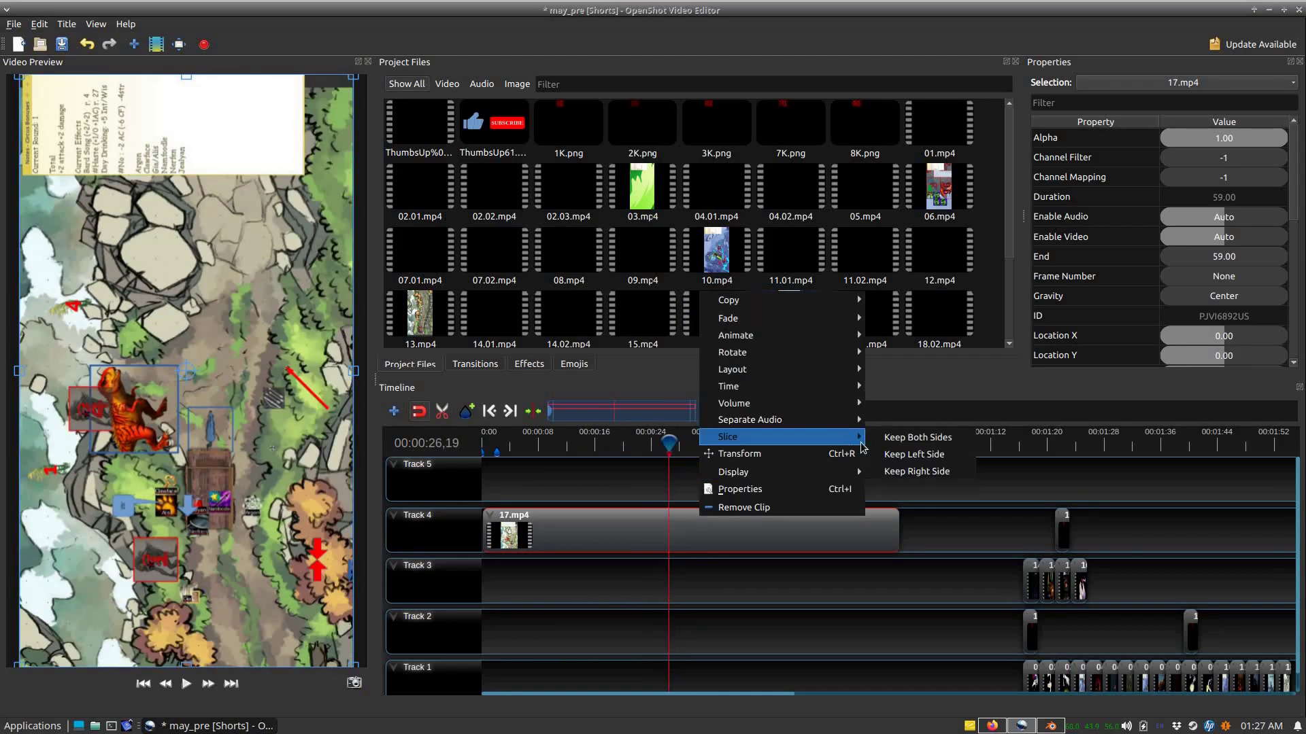
pyautogui.click(914, 454)
pyautogui.click(497, 444)
pyautogui.moveTo(578, 530); pyautogui.dragTo(1089, 579)
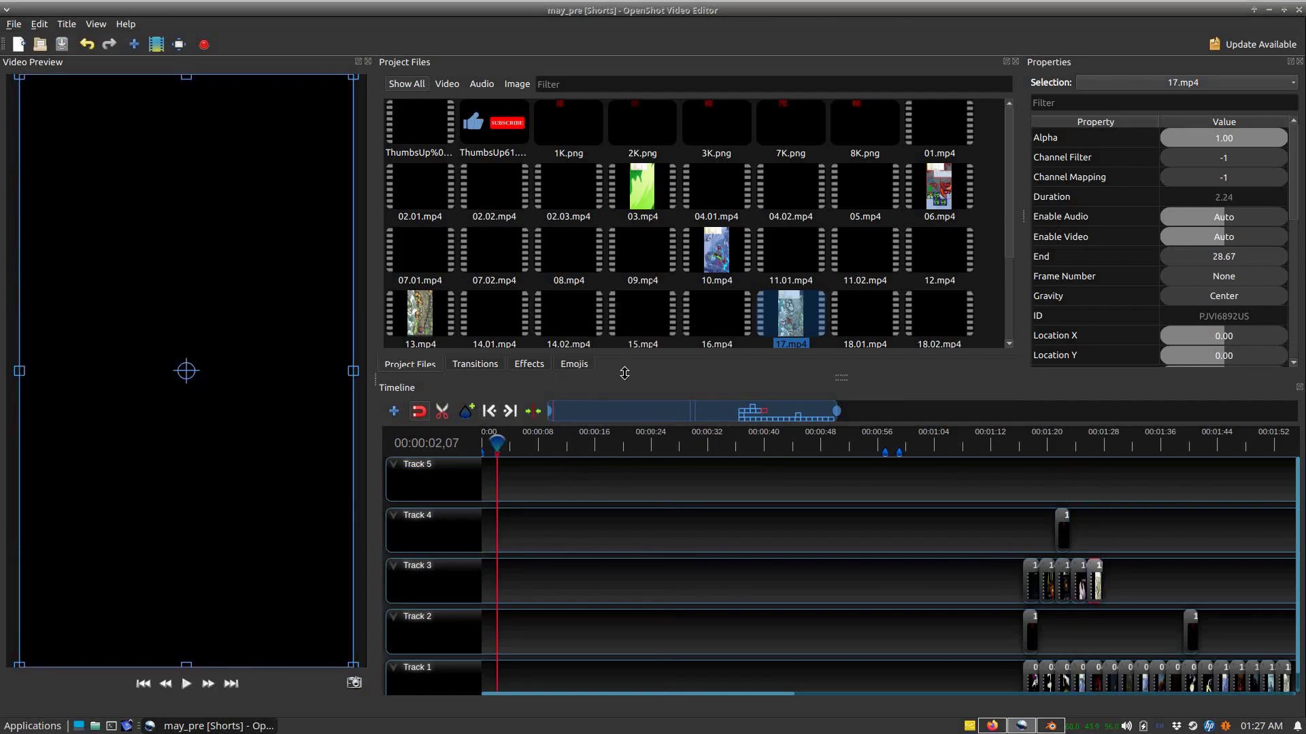
# Step: Slice 18.01.mp4 with Keep Right Side then Keep Left Side, and append it to Track 3
pyautogui.moveTo(865, 317); pyautogui.dragTo(489, 529)
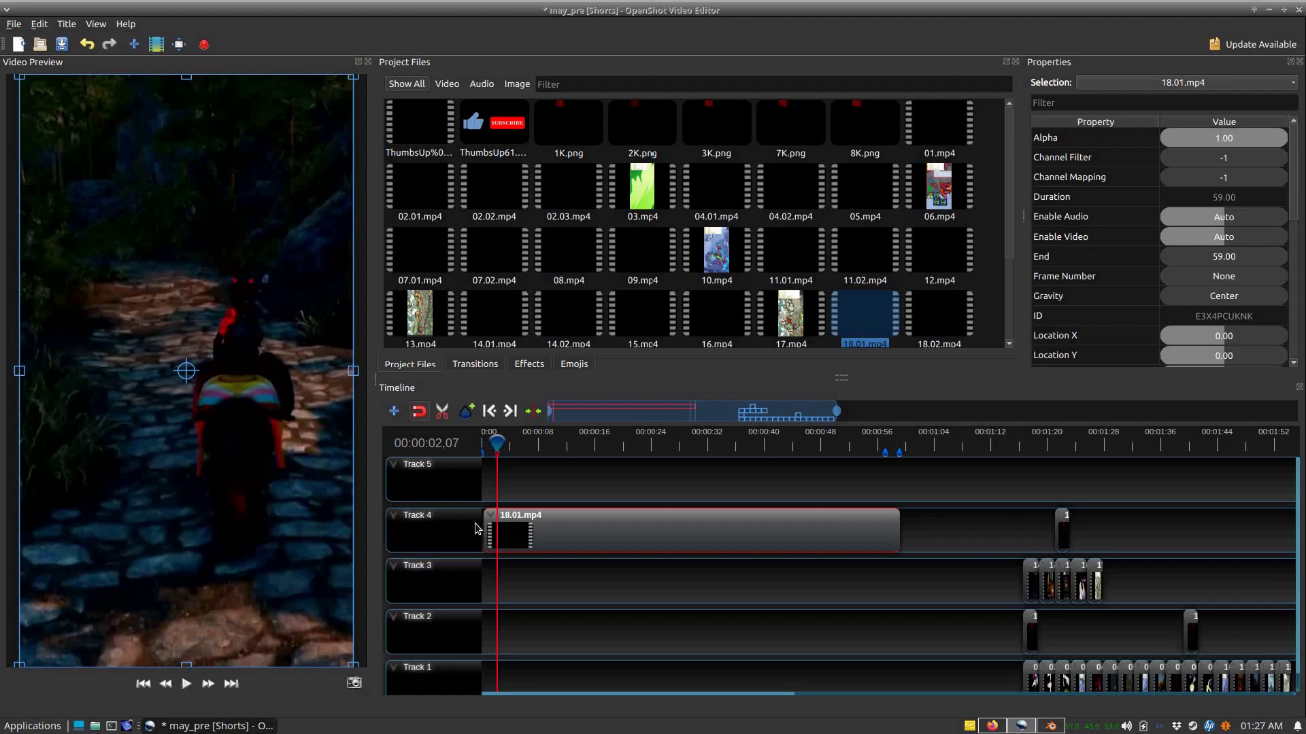
pyautogui.moveTo(497, 443); pyautogui.dragTo(608, 449)
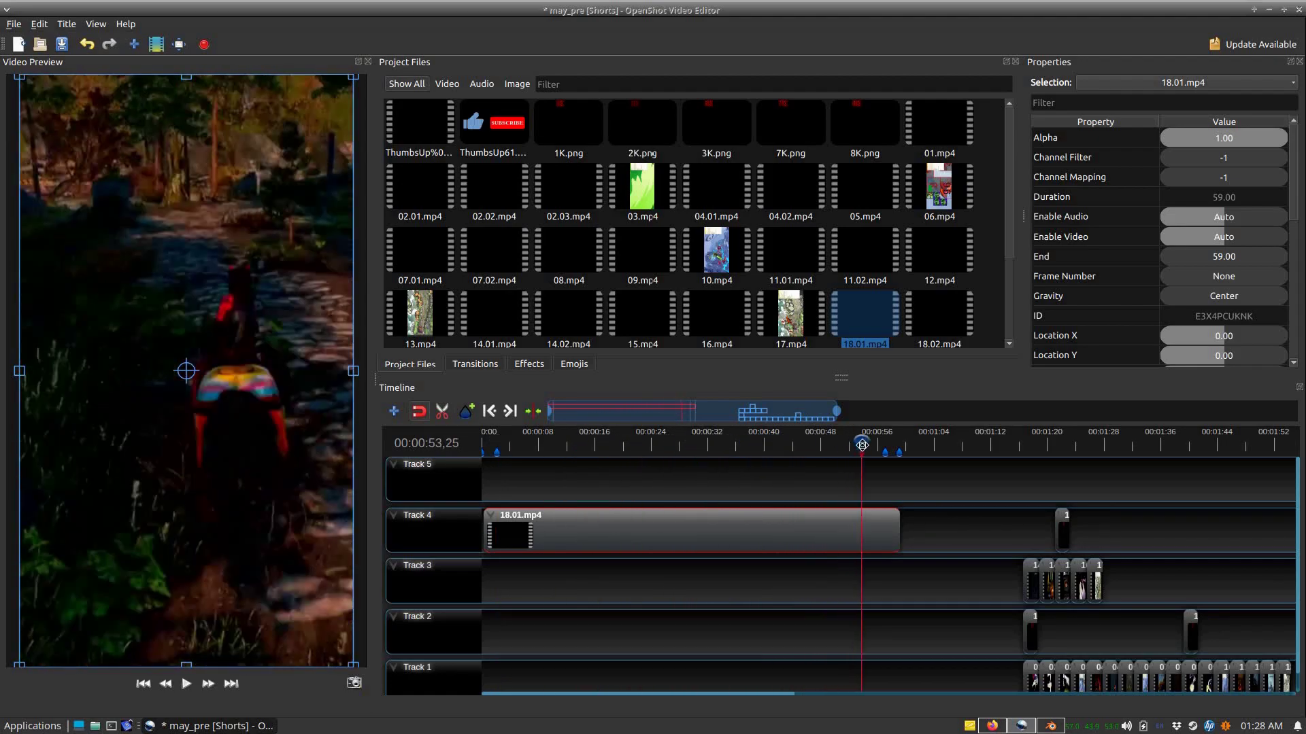
pyautogui.rightClick(625, 531)
pyautogui.click(816, 449)
pyautogui.click(498, 443)
pyautogui.rightClick(583, 531)
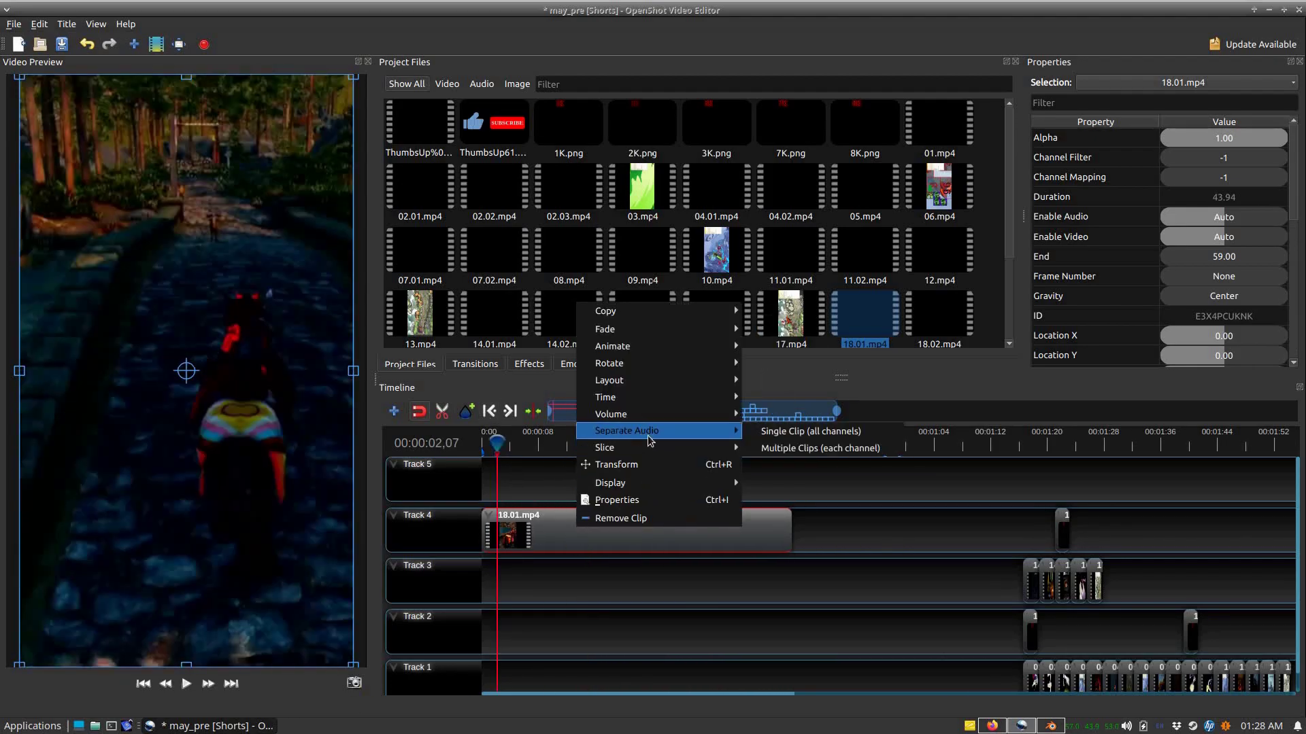
pyautogui.click(816, 442)
pyautogui.moveTo(531, 531)
pyautogui.mouseDown()
pyautogui.moveTo(1160, 597)
pyautogui.moveTo(1114, 583)
pyautogui.mouseUp()
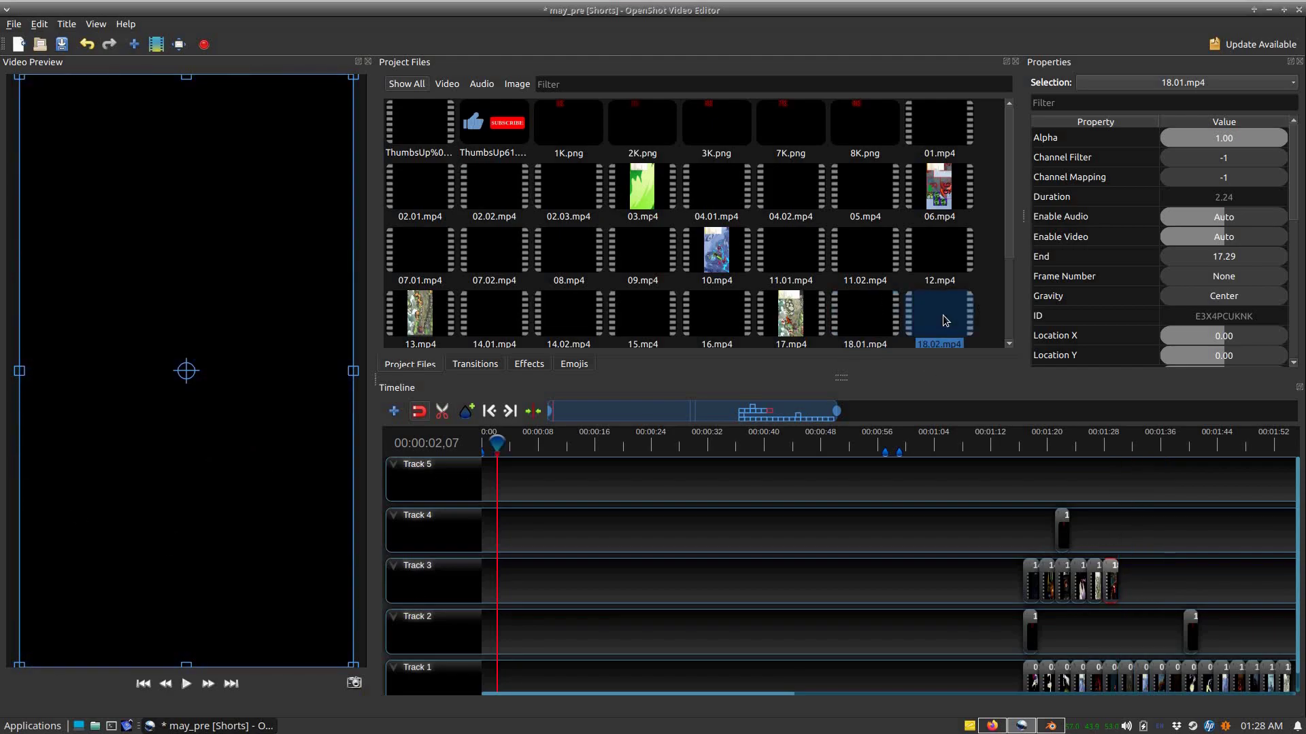
# Step: Trim 18.02.mp4 from about 00:31 to a two-second piece and append it to Track 3
pyautogui.moveTo(622, 447); pyautogui.dragTo(707, 446)
pyautogui.rightClick(702, 530)
pyautogui.click(898, 481)
pyautogui.moveTo(824, 523); pyautogui.dragTo(598, 523)
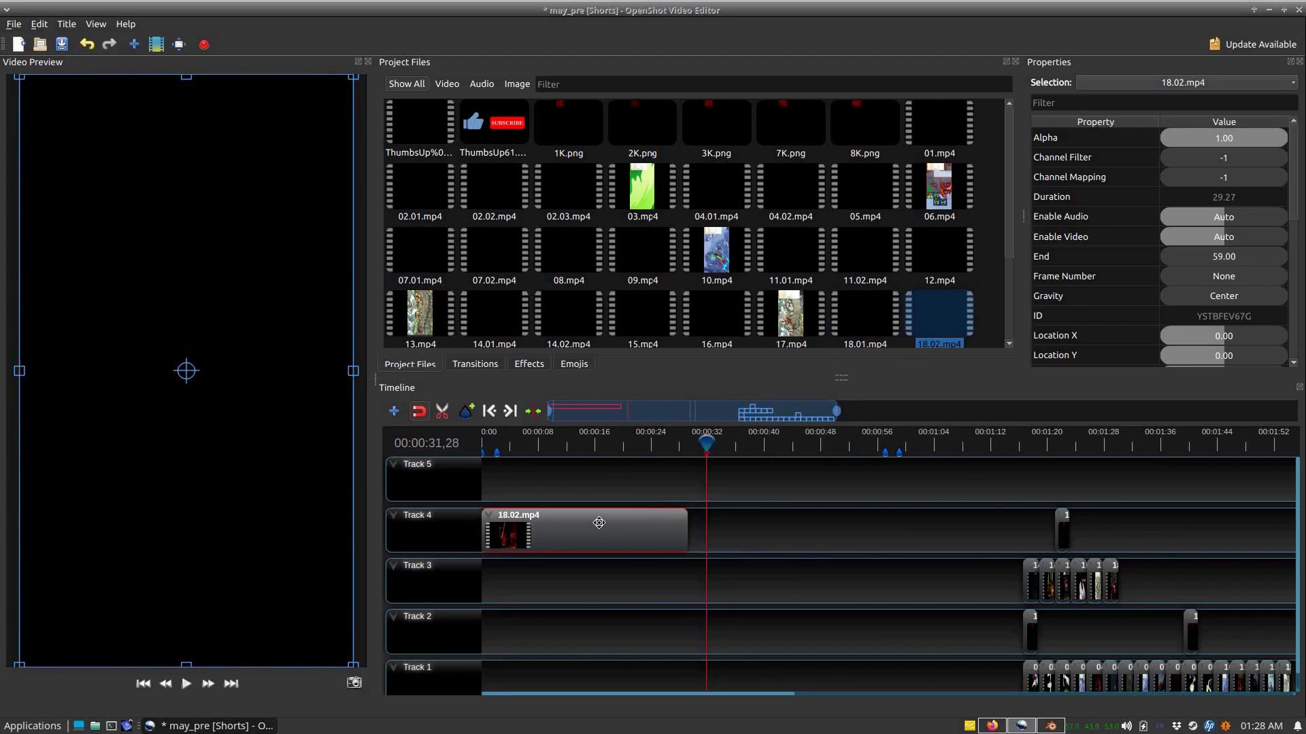
pyautogui.click(488, 412)
pyautogui.rightClick(599, 530)
pyautogui.click(816, 495)
pyautogui.moveTo(489, 531); pyautogui.dragTo(1125, 583)
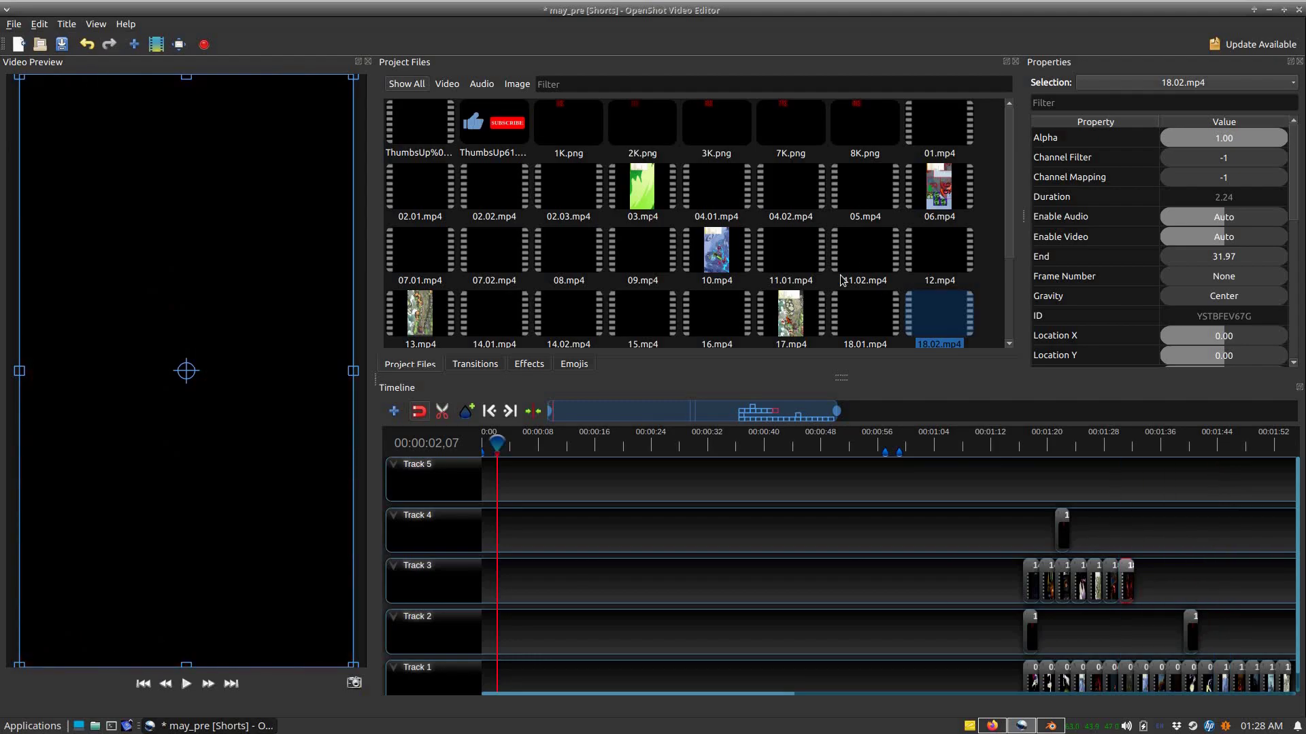
pyautogui.scroll(-1, 1000, 259)
# Step: Cut 19.mp4 at about 00:22 to a short piece and append it to the end of Track 3
pyautogui.scroll(-1, 680, 224)
pyautogui.moveTo(421, 252); pyautogui.dragTo(503, 530)
pyautogui.moveTo(586, 442); pyautogui.dragTo(637, 442)
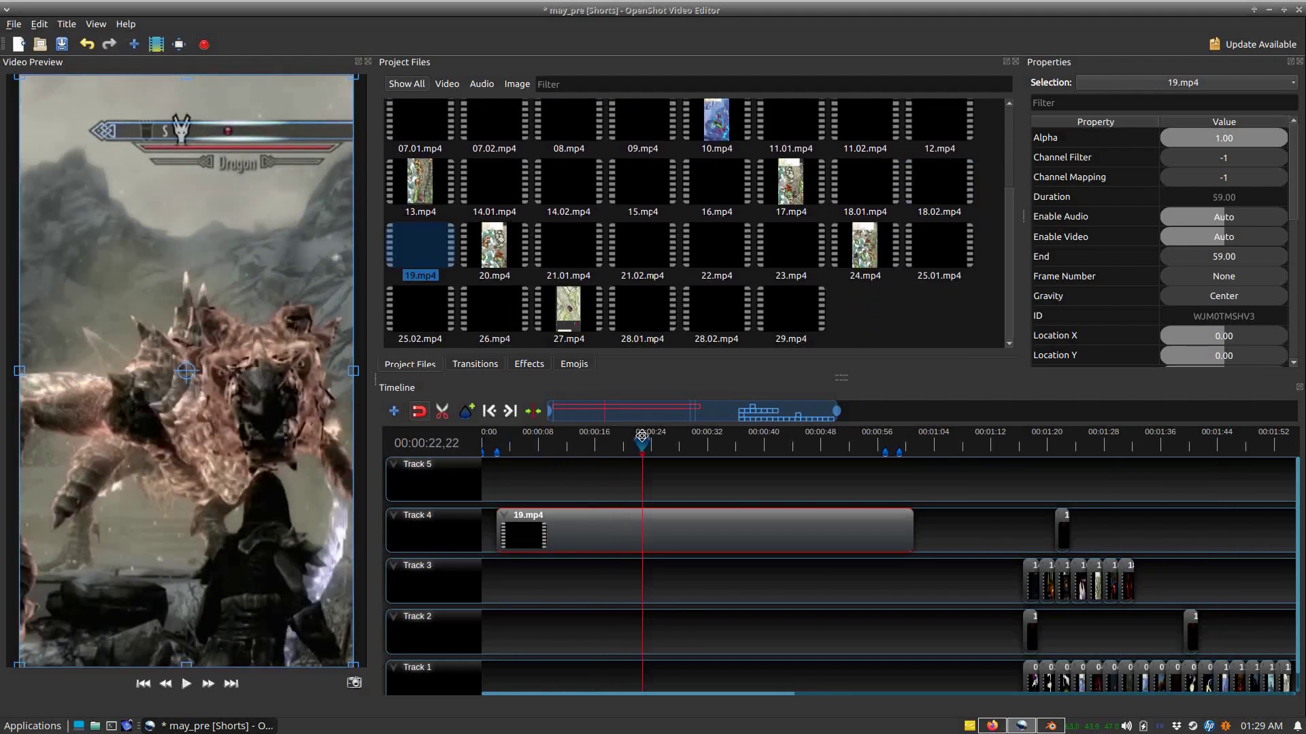
pyautogui.rightClick(690, 531)
pyautogui.click(898, 483)
pyautogui.moveTo(748, 530); pyautogui.dragTo(588, 531)
pyautogui.click(488, 411)
pyautogui.rightClick(583, 534)
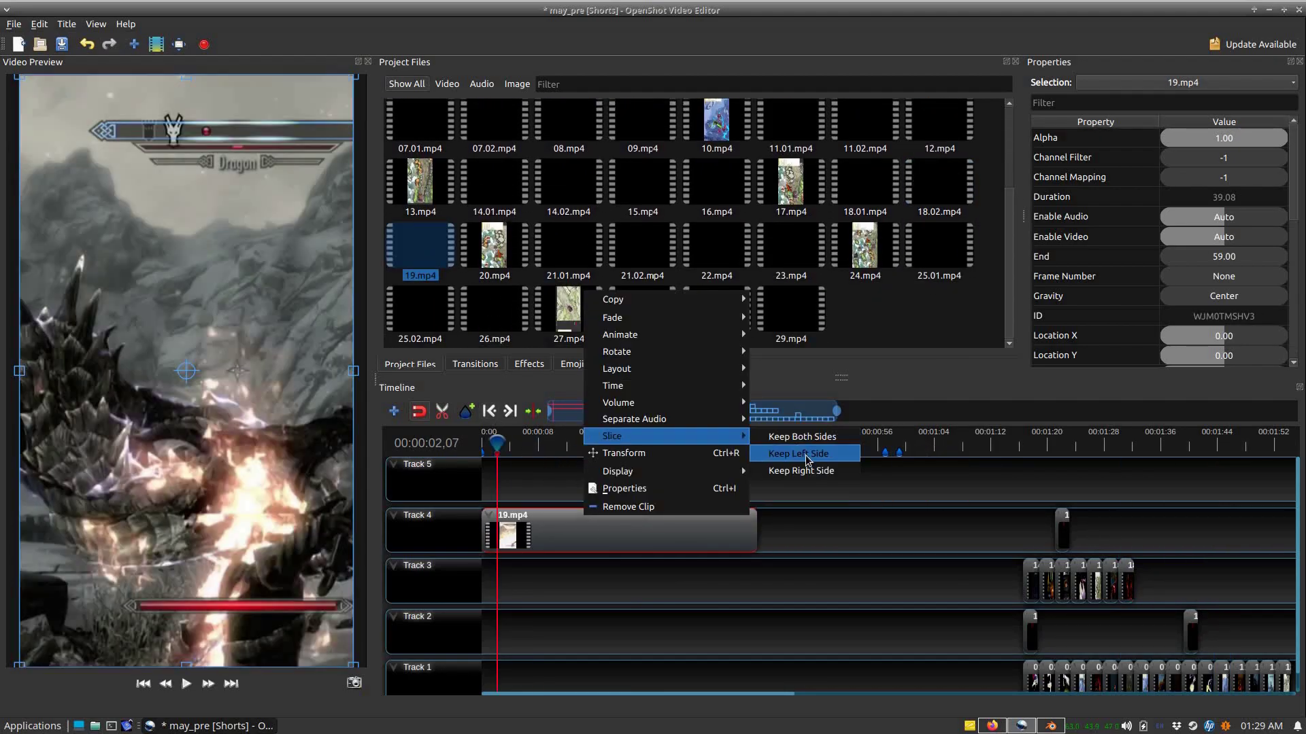
pyautogui.click(803, 452)
pyautogui.moveTo(489, 531); pyautogui.dragTo(1094, 554)
# Step: Cut 20.mp4 at about 00:22 to a short piece and append it to the end of Track 3
pyautogui.moveTo(494, 252); pyautogui.dragTo(503, 530)
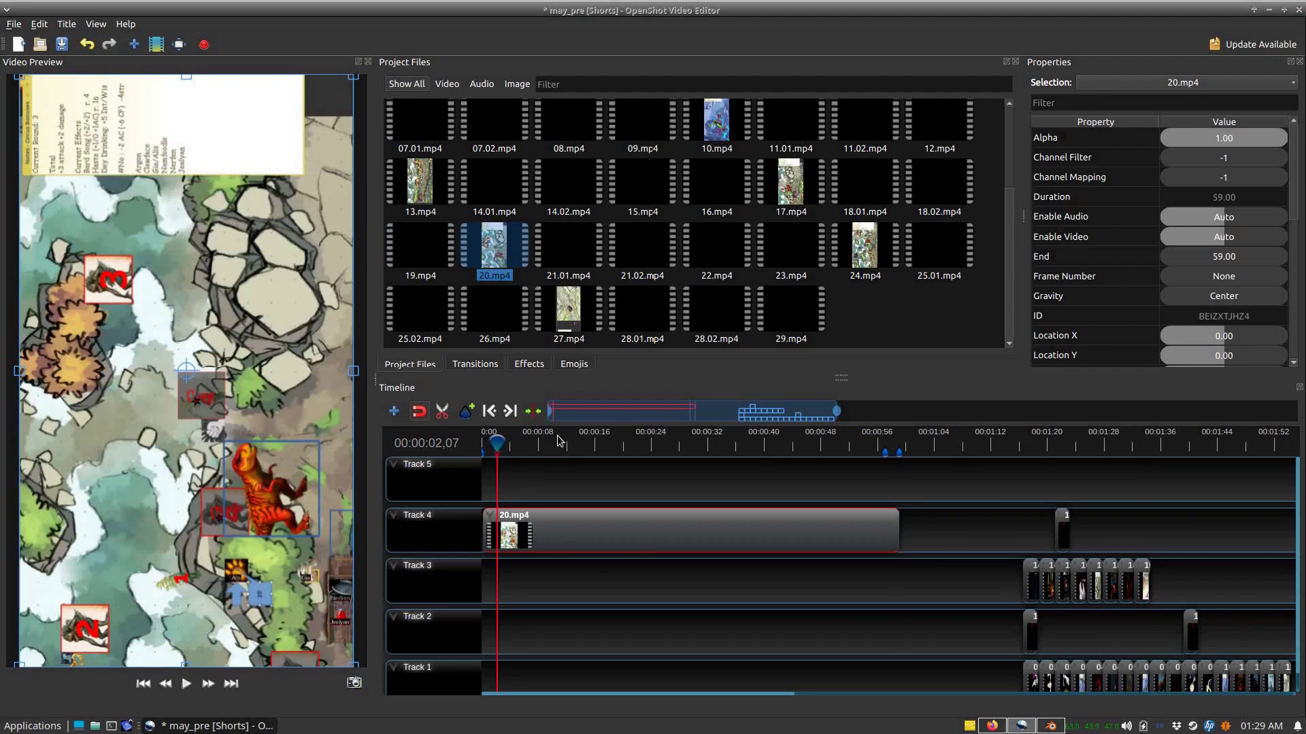
pyautogui.click(742, 450)
pyautogui.moveTo(742, 451); pyautogui.dragTo(641, 443)
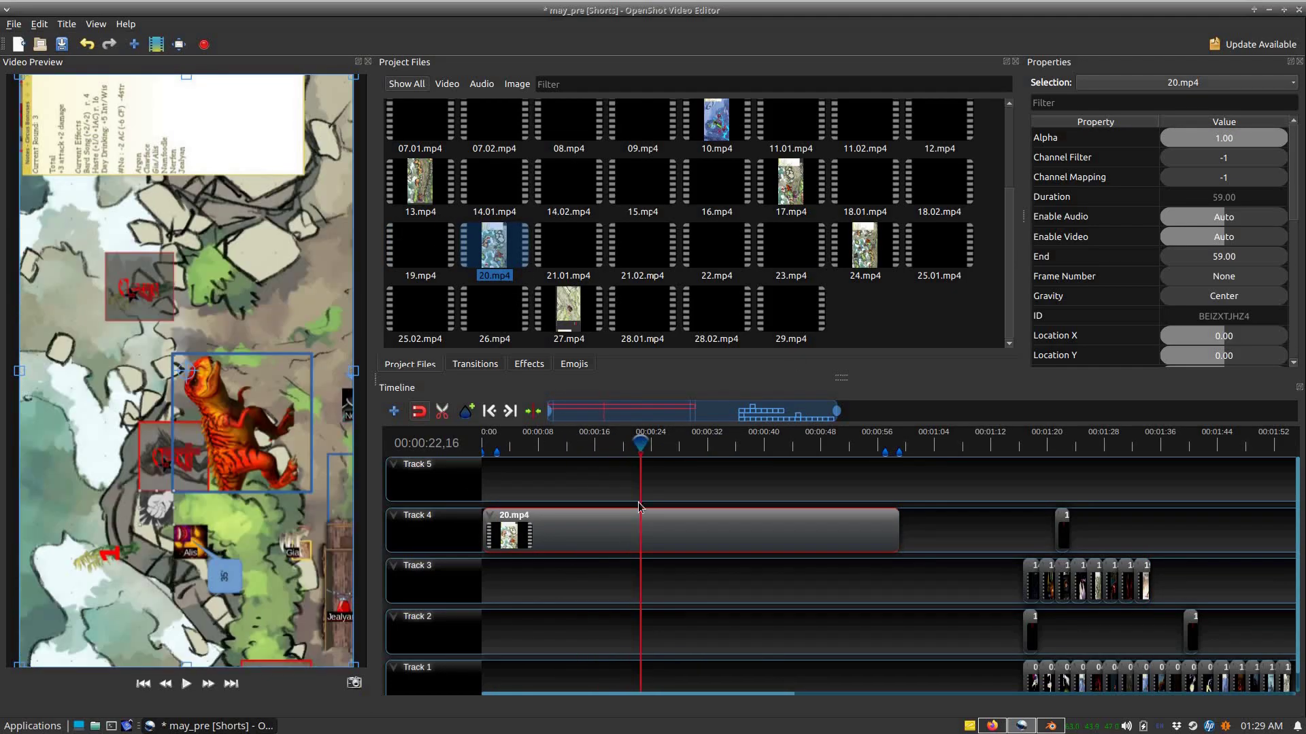
pyautogui.rightClick(658, 534)
pyautogui.moveTo(748, 457)
pyautogui.click(877, 491)
pyautogui.moveTo(748, 530)
pyautogui.mouseDown()
pyautogui.moveTo(599, 530)
pyautogui.moveTo(1156, 578)
pyautogui.mouseUp()
pyautogui.rightClick(612, 533)
pyautogui.click(762, 466)
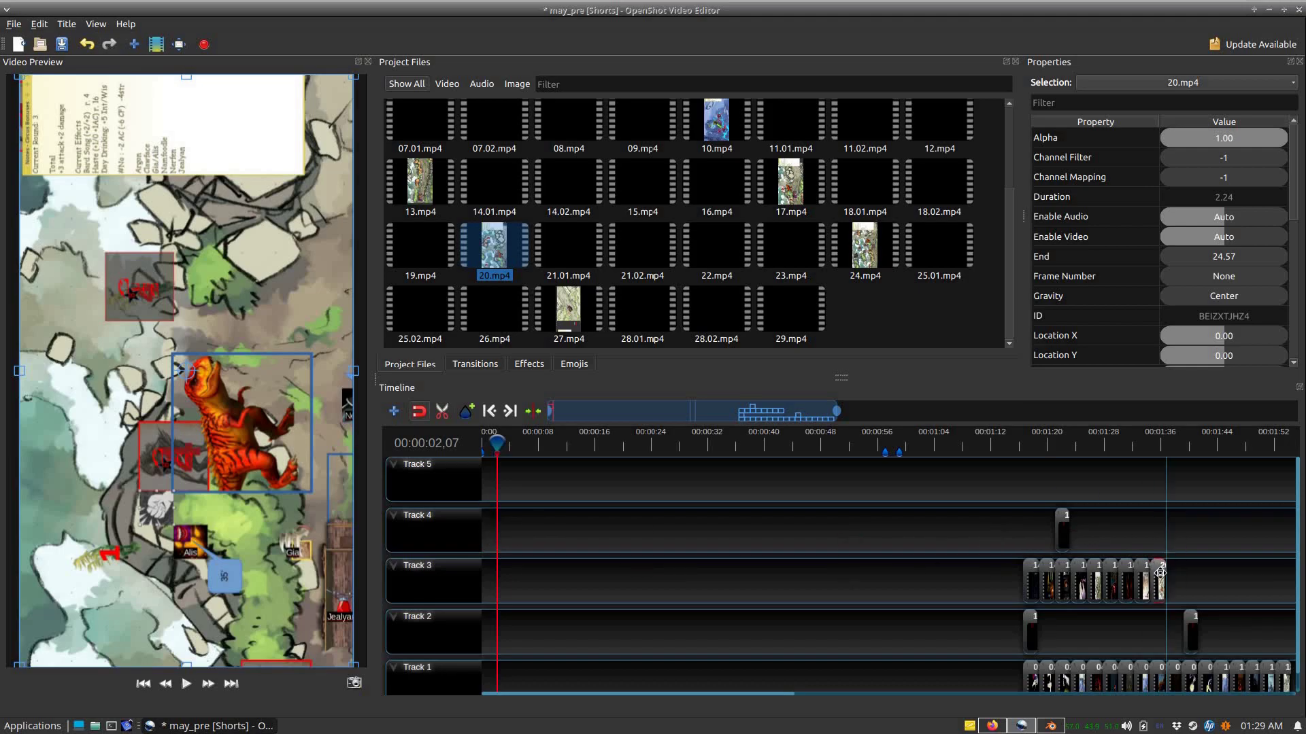
pyautogui.moveTo(568, 252); pyautogui.dragTo(503, 520)
# Step: Trim 21.01.mp4 and 21.02.mp4 (cut near 00:15) down to short two-second pieces
pyautogui.moveTo(541, 447); pyautogui.dragTo(728, 447)
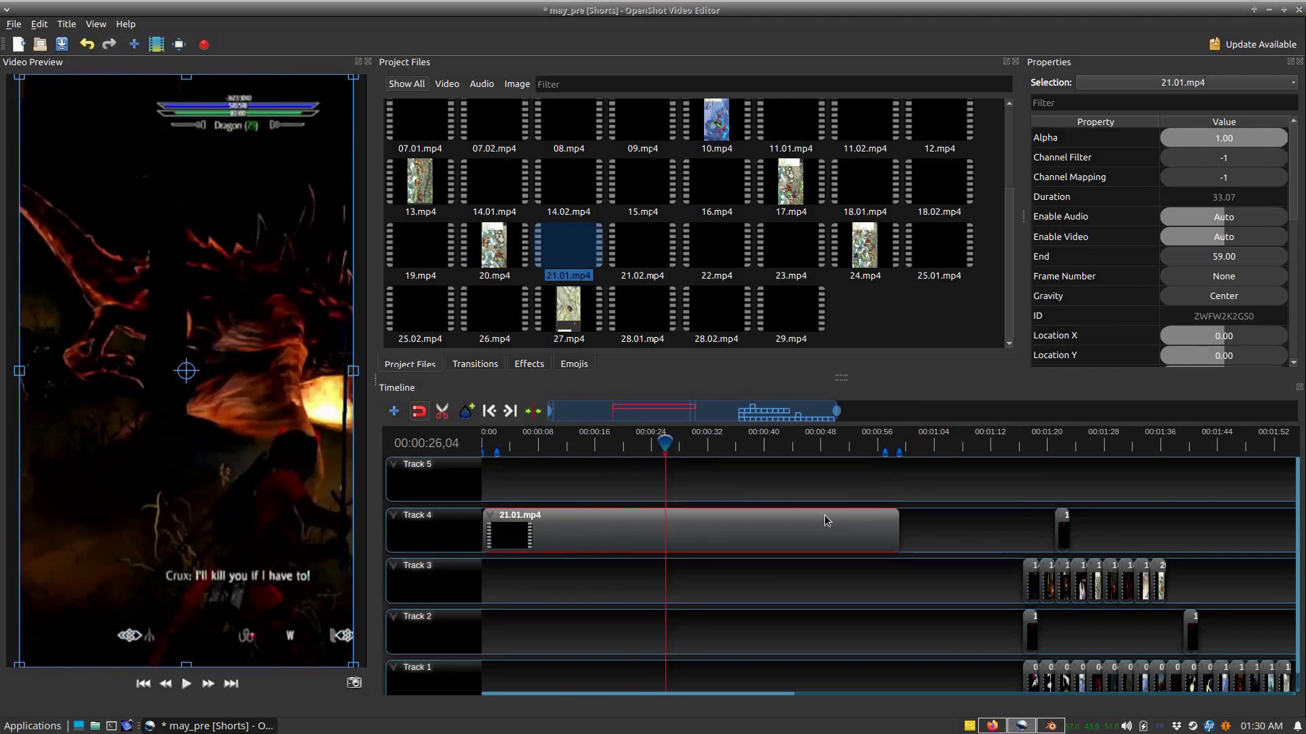
pyautogui.moveTo(898, 530); pyautogui.dragTo(714, 530)
pyautogui.rightClick(604, 534)
pyautogui.moveTo(646, 452)
pyautogui.click(816, 457)
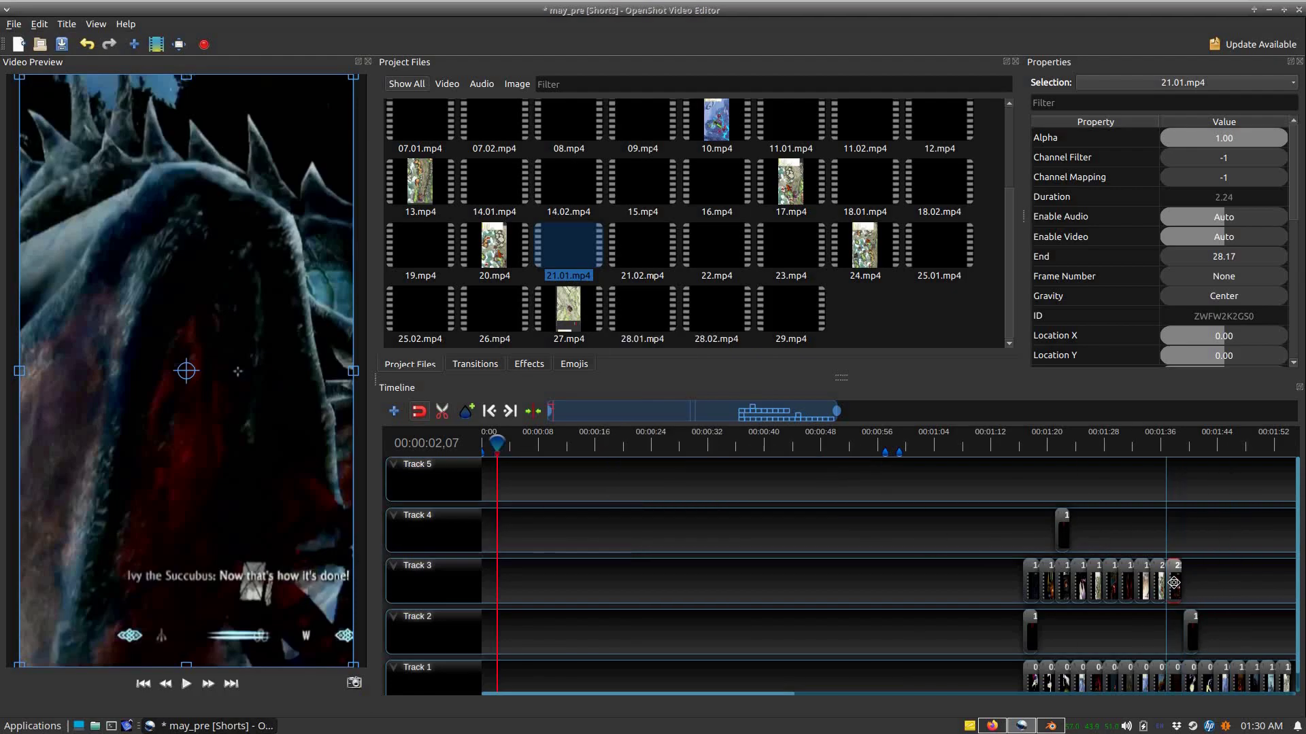
pyautogui.moveTo(642, 248); pyautogui.dragTo(523, 530)
pyautogui.click(588, 445)
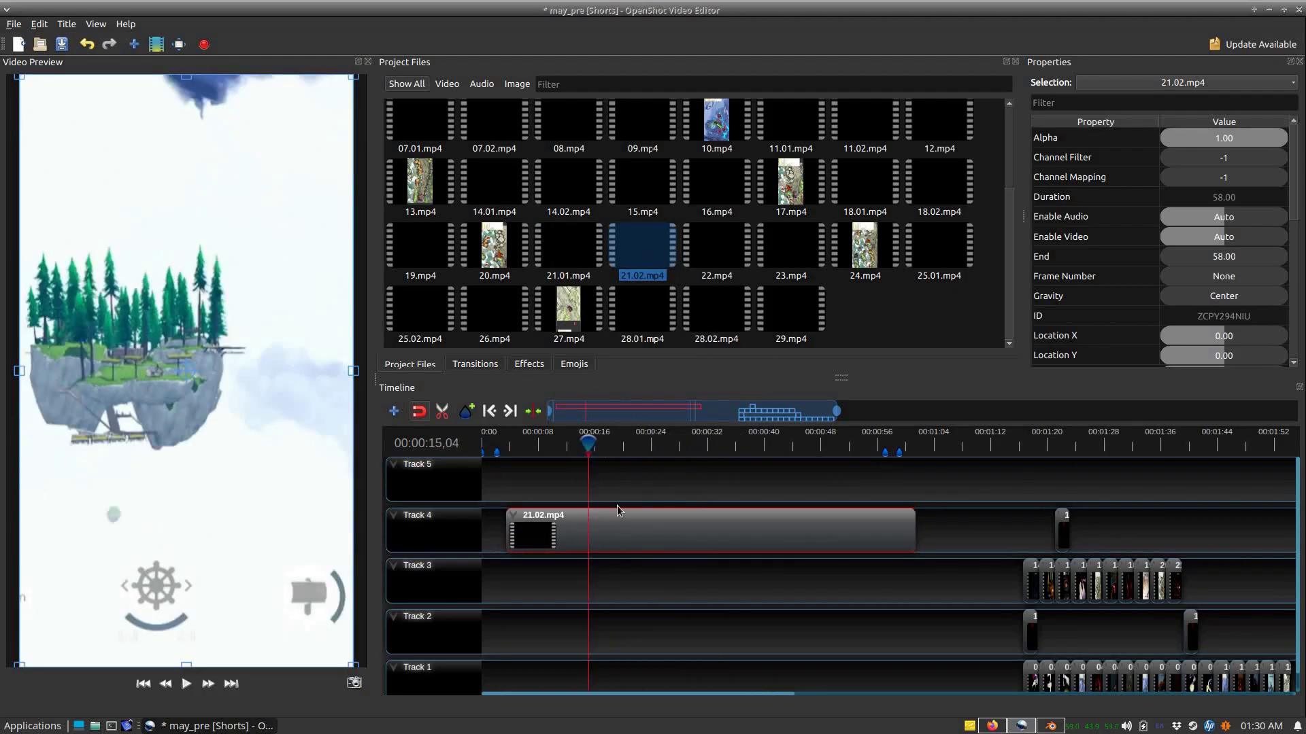
pyautogui.rightClick(617, 510)
pyautogui.click(826, 472)
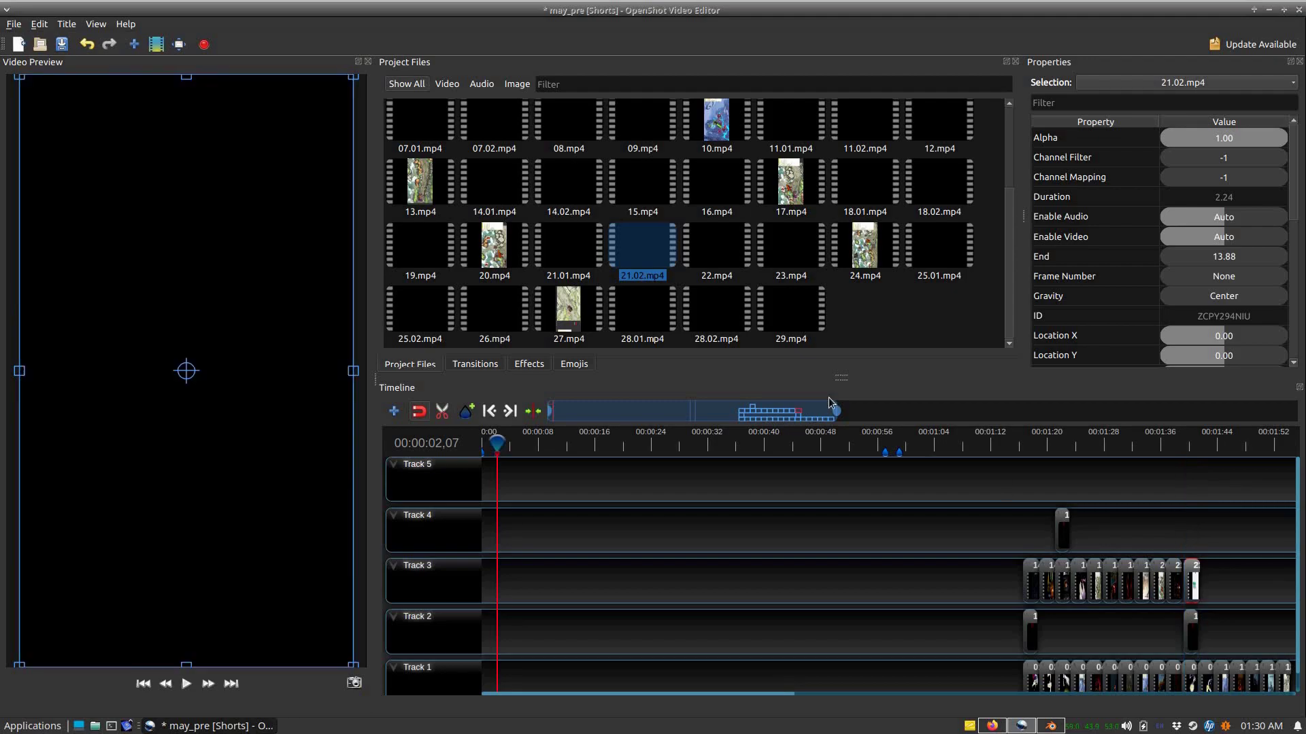
# Step: Cut 22.mp4 to its best two seconds and append it to the end of Track 3
pyautogui.click(607, 445)
pyautogui.moveTo(659, 446); pyautogui.dragTo(735, 451)
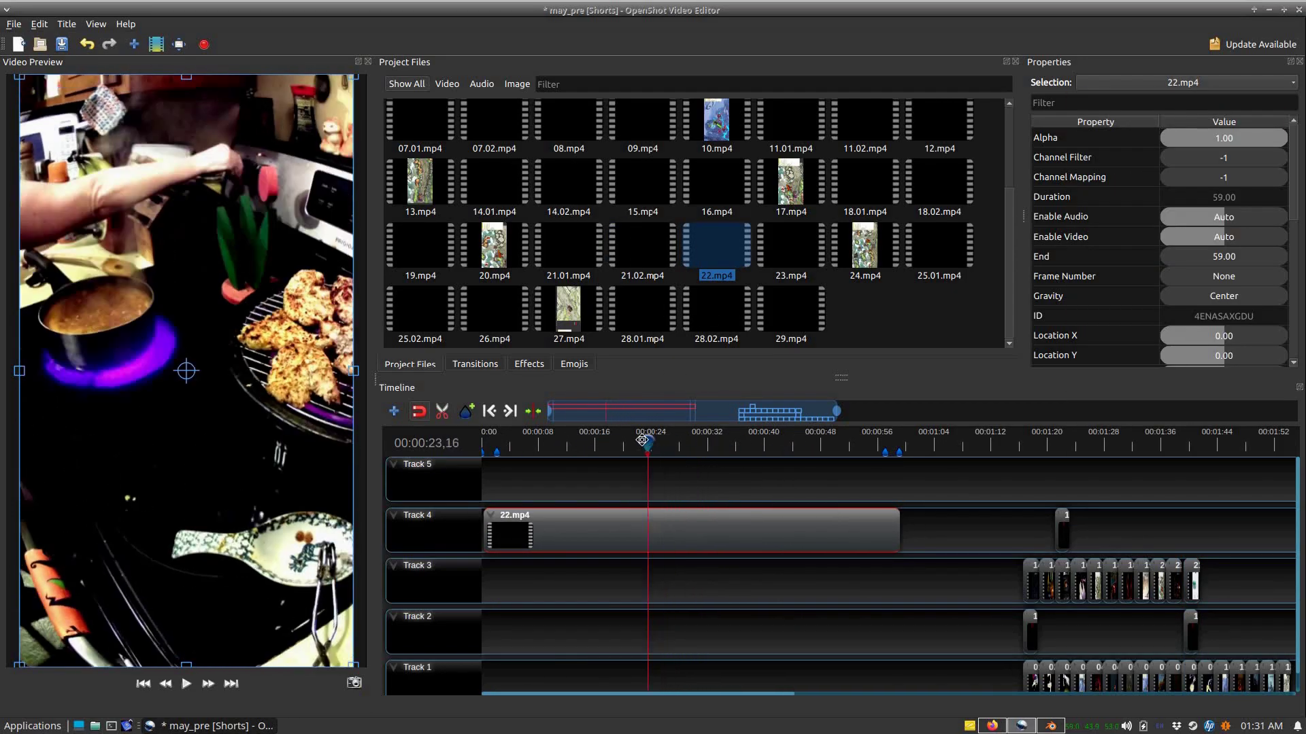
pyautogui.rightClick(695, 530)
pyautogui.click(897, 465)
pyautogui.click(496, 445)
pyautogui.rightClick(598, 536)
pyautogui.moveTo(726, 468)
pyautogui.click(643, 530)
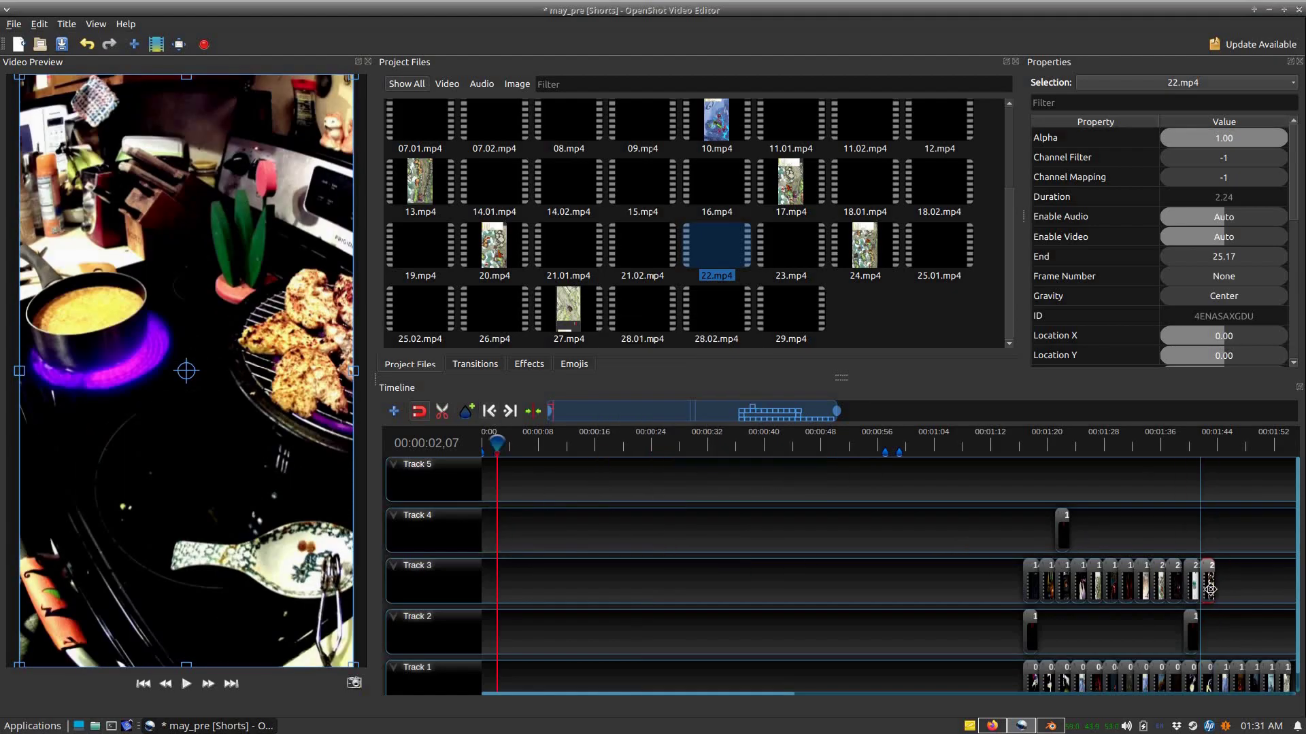
pyautogui.moveTo(790, 248); pyautogui.dragTo(503, 530)
# Step: Trim 23.mp4 to a short two-second piece and append it to Track 3
pyautogui.moveTo(612, 442); pyautogui.dragTo(707, 435)
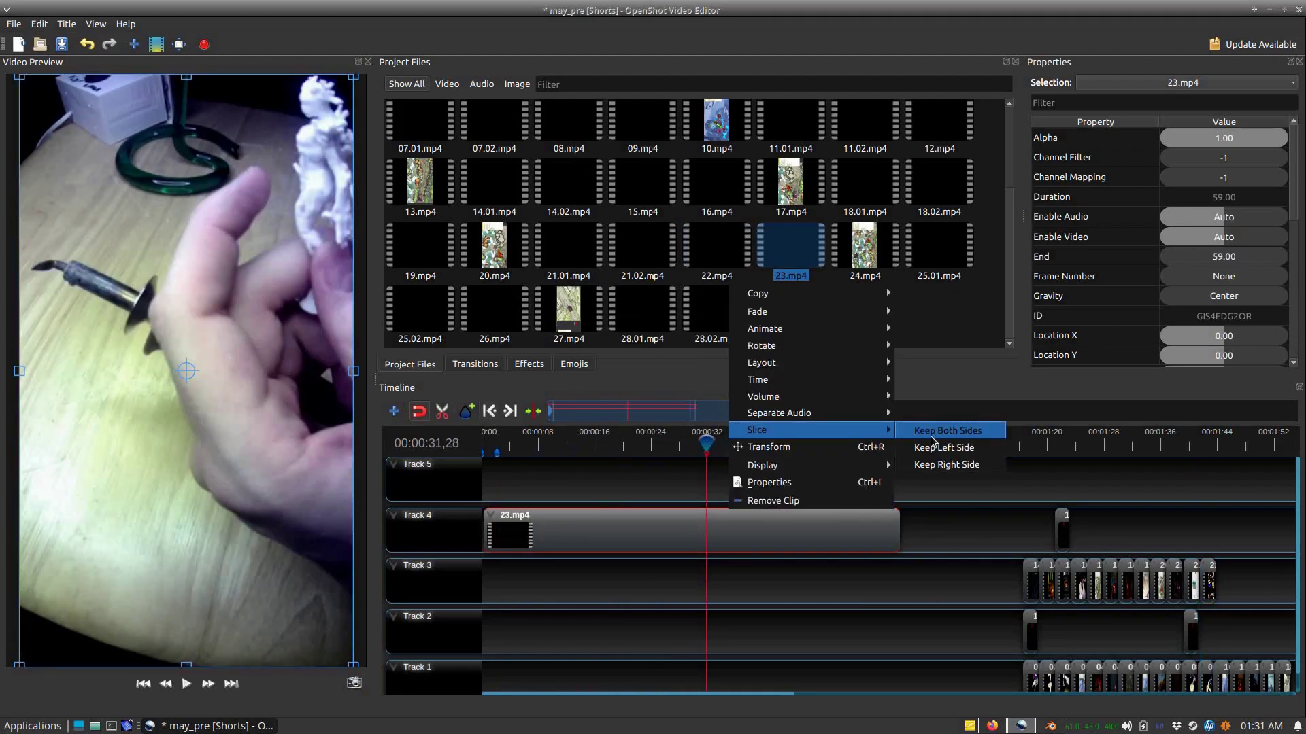
pyautogui.click(935, 448)
pyautogui.rightClick(552, 531)
pyautogui.click(584, 517)
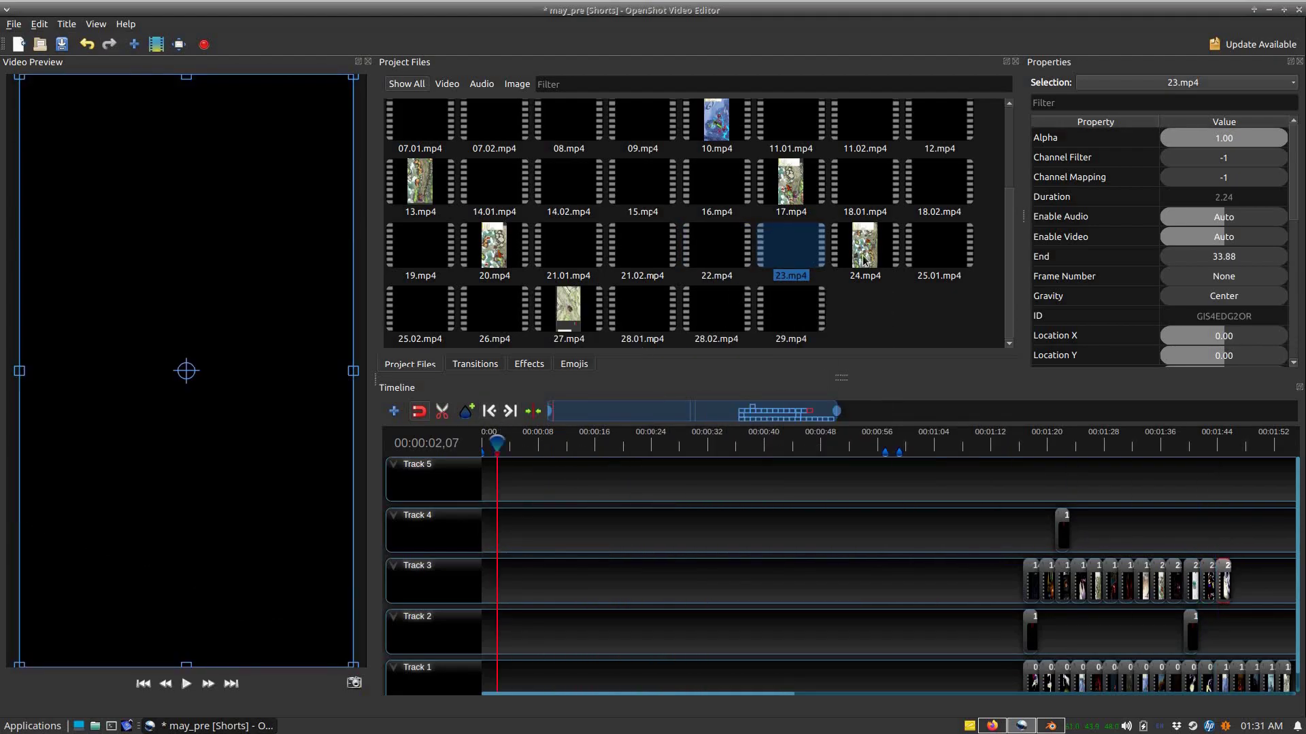
pyautogui.moveTo(864, 248); pyautogui.dragTo(506, 530)
# Step: Slice 24.mp4 on both sides of the playhead and append the short piece to Track 3
pyautogui.moveTo(564, 446); pyautogui.dragTo(697, 447)
pyautogui.rightClick(697, 531)
pyautogui.click(912, 470)
pyautogui.click(496, 442)
pyautogui.rightClick(597, 530)
pyautogui.click(816, 487)
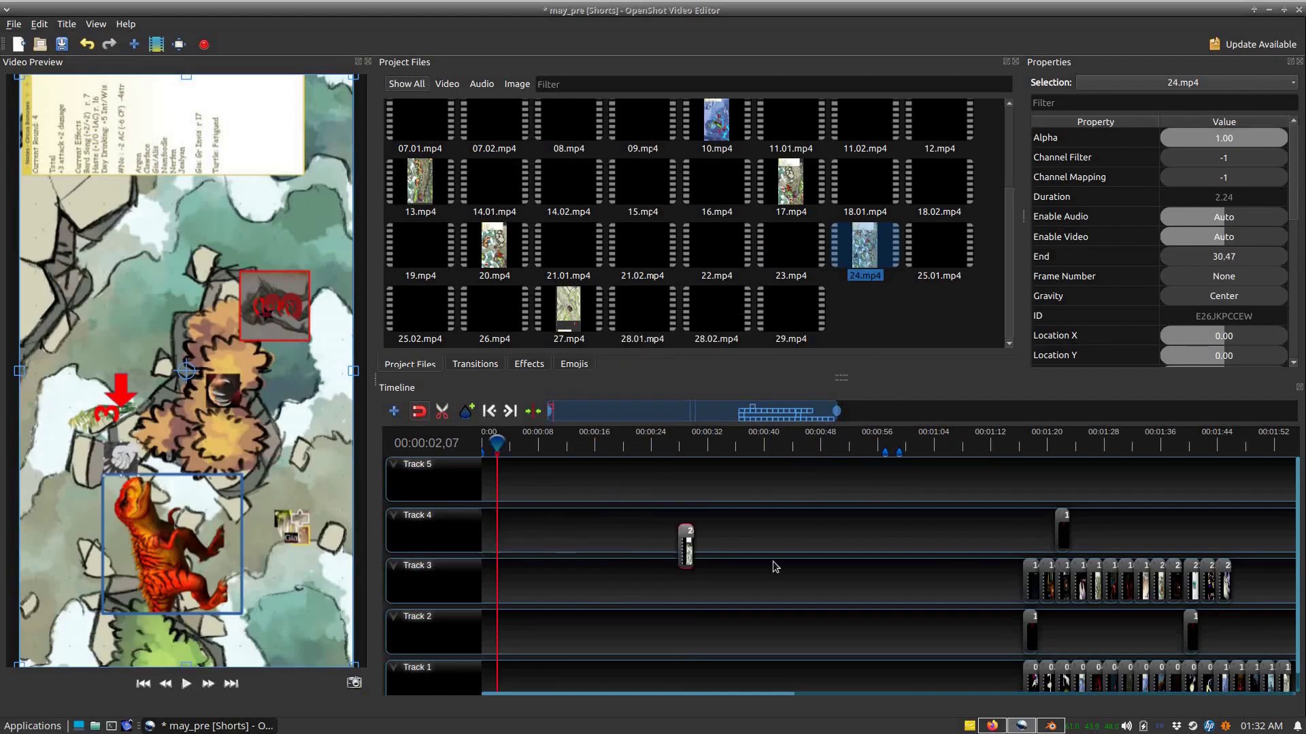
pyautogui.moveTo(775, 567); pyautogui.dragTo(1239, 582)
# Step: Add 25.01.mp4 to Track 4 and place its piece lower in the timeline
pyautogui.moveTo(938, 248); pyautogui.dragTo(717, 414)
pyautogui.click(490, 411)
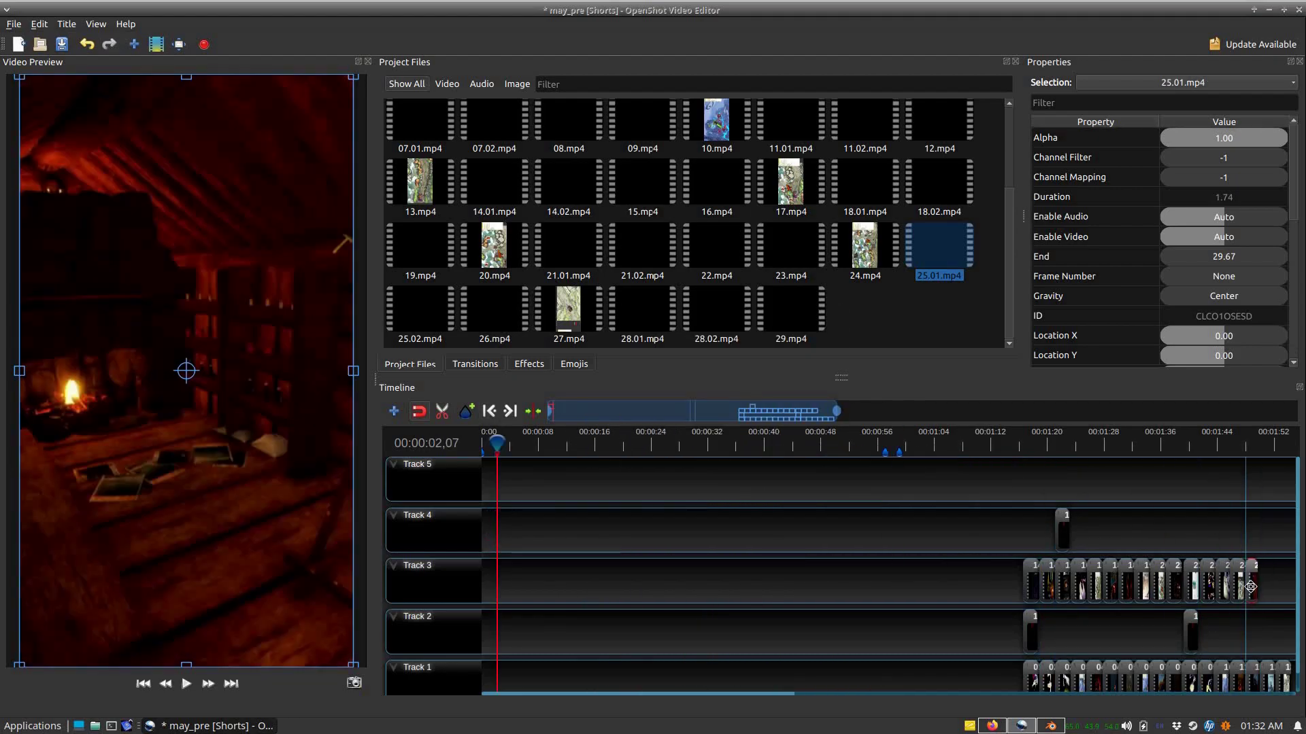
pyautogui.moveTo(1250, 586); pyautogui.dragTo(1198, 665)
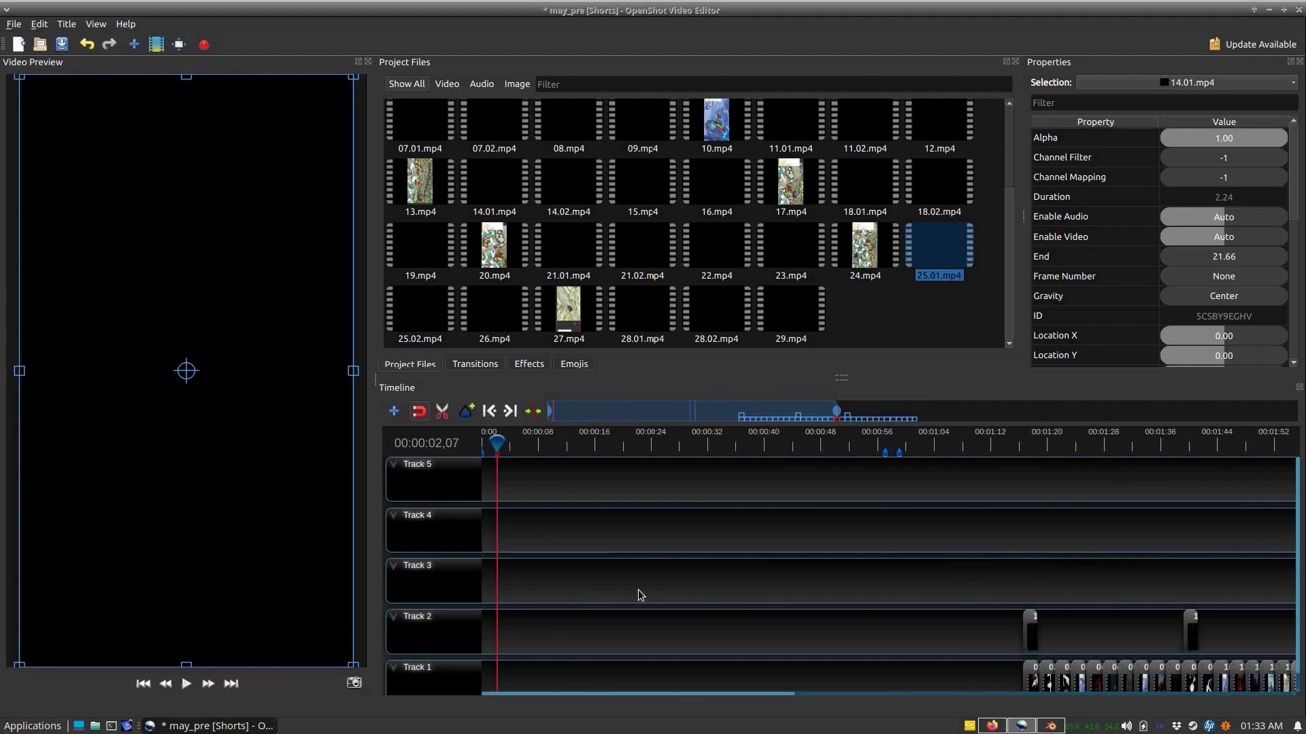
# Step: Slice 25.02.mp4 down to a short 2.24-second piece at the start of Track 3
pyautogui.moveTo(420, 312); pyautogui.dragTo(527, 531)
pyautogui.moveTo(760, 435); pyautogui.dragTo(717, 436)
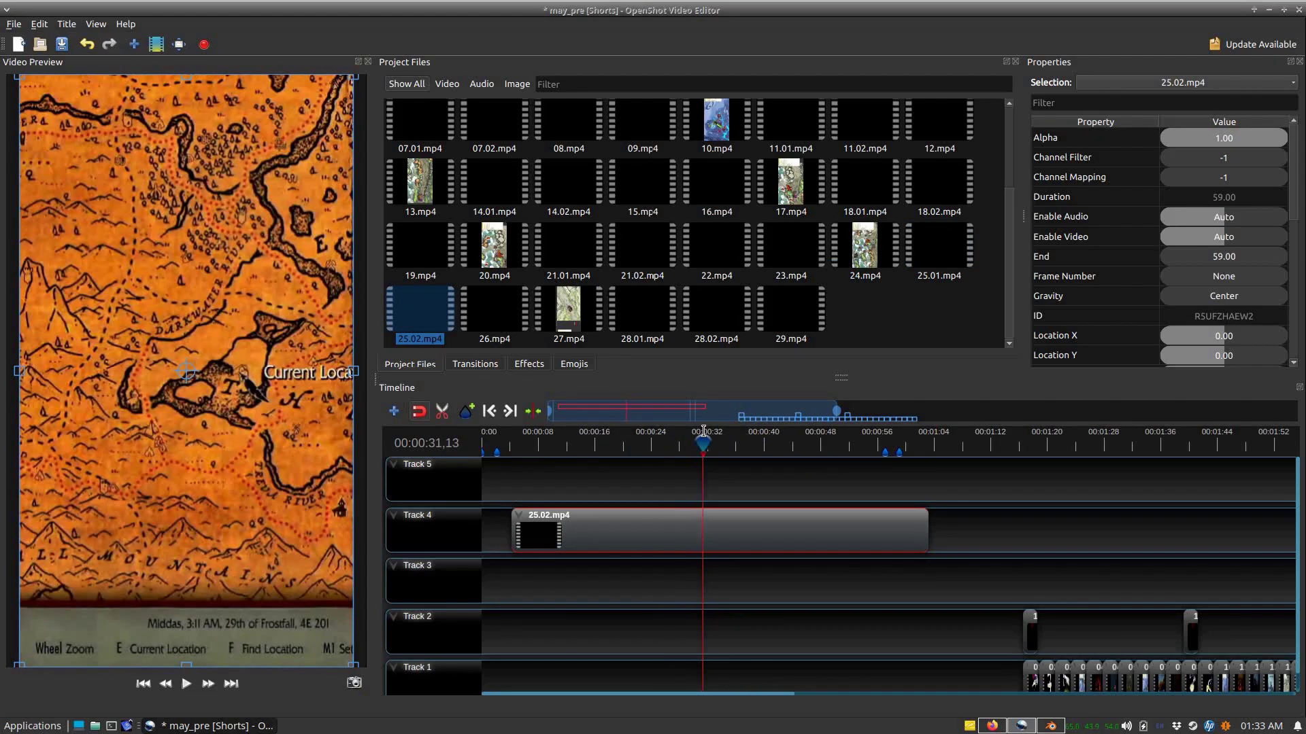
pyautogui.rightClick(762, 524)
pyautogui.click(966, 467)
pyautogui.moveTo(824, 538)
pyautogui.mouseDown()
pyautogui.moveTo(580, 538)
pyautogui.moveTo(1122, 582)
pyautogui.mouseUp()
pyautogui.click(497, 442)
# Step: Cut a short piece from 26.mp4 and place it beside 25.02.mp4 on Track 3
pyautogui.moveTo(495, 313); pyautogui.dragTo(527, 582)
pyautogui.moveTo(565, 450); pyautogui.dragTo(674, 449)
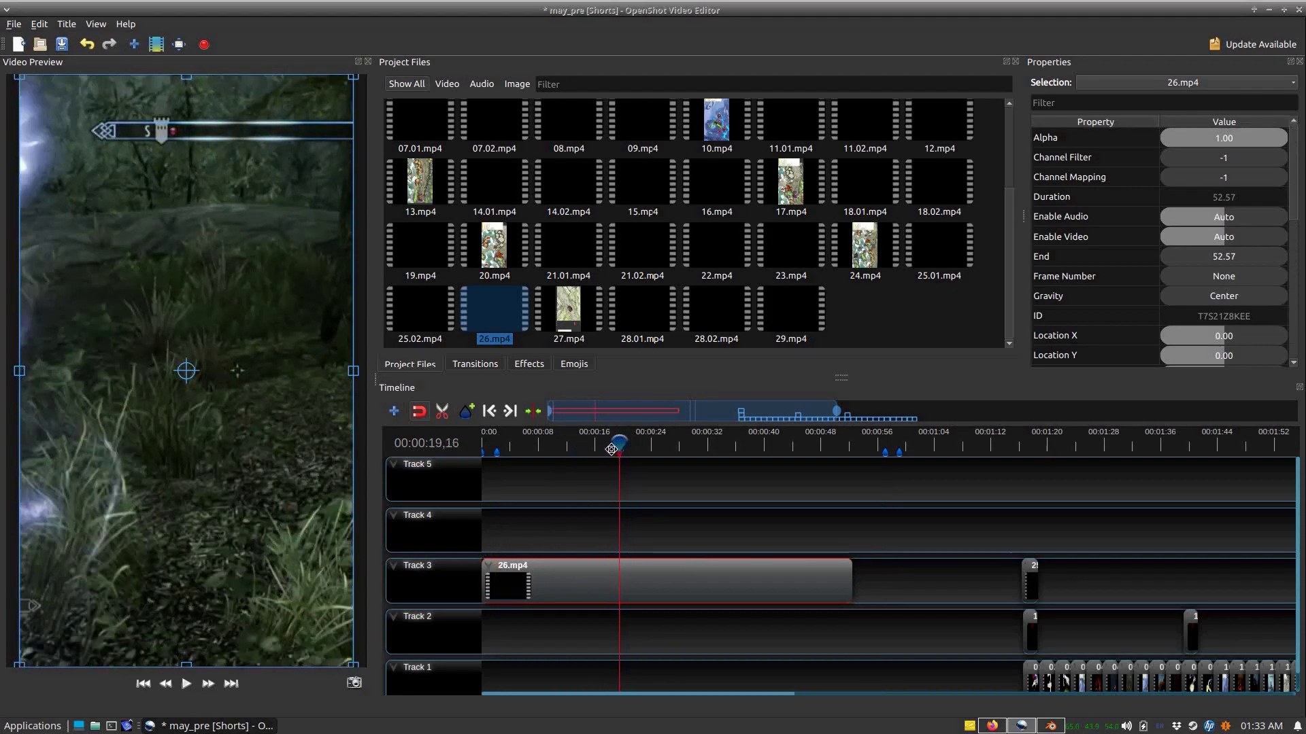
pyautogui.rightClick(702, 582)
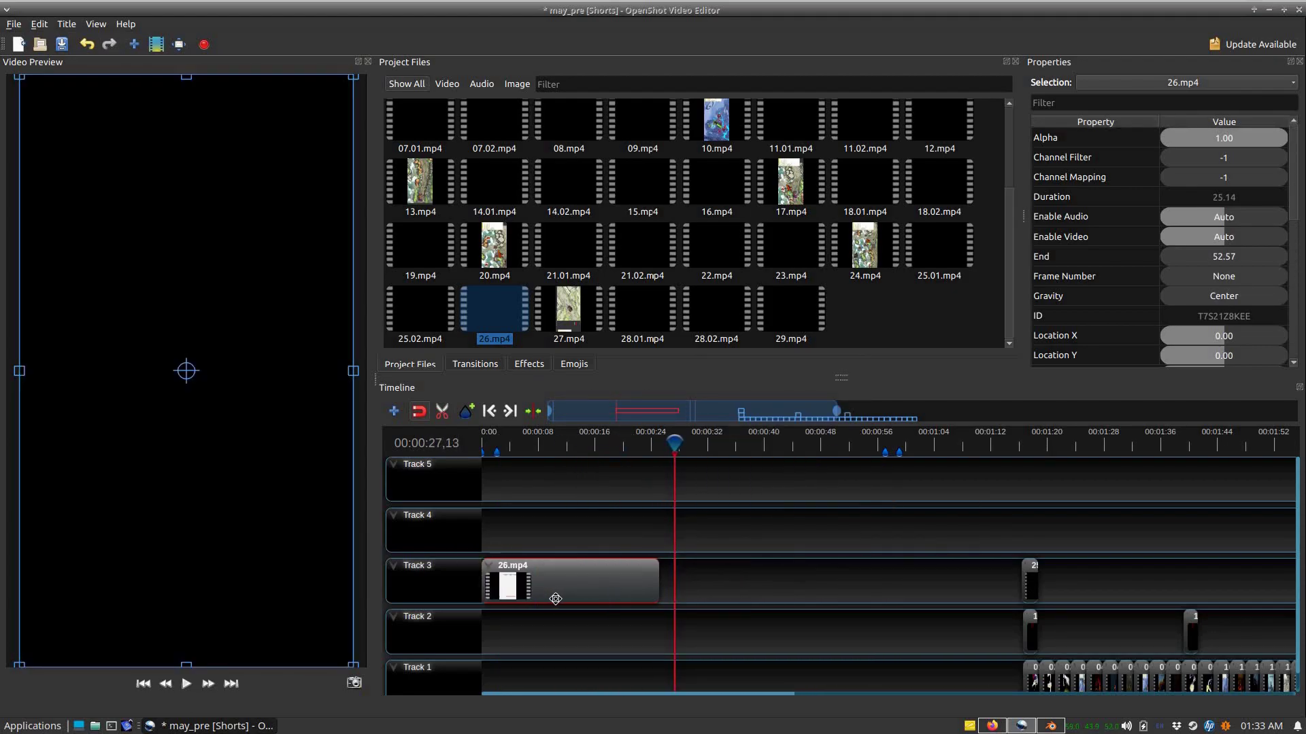
pyautogui.rightClick(571, 582)
pyautogui.click(782, 537)
pyautogui.moveTo(490, 581); pyautogui.dragTo(1049, 582)
pyautogui.click(573, 323)
# Step: Slice 27.mp4 to a short piece on Track 4 and move it to Track 3's end
pyautogui.moveTo(573, 323); pyautogui.dragTo(510, 530)
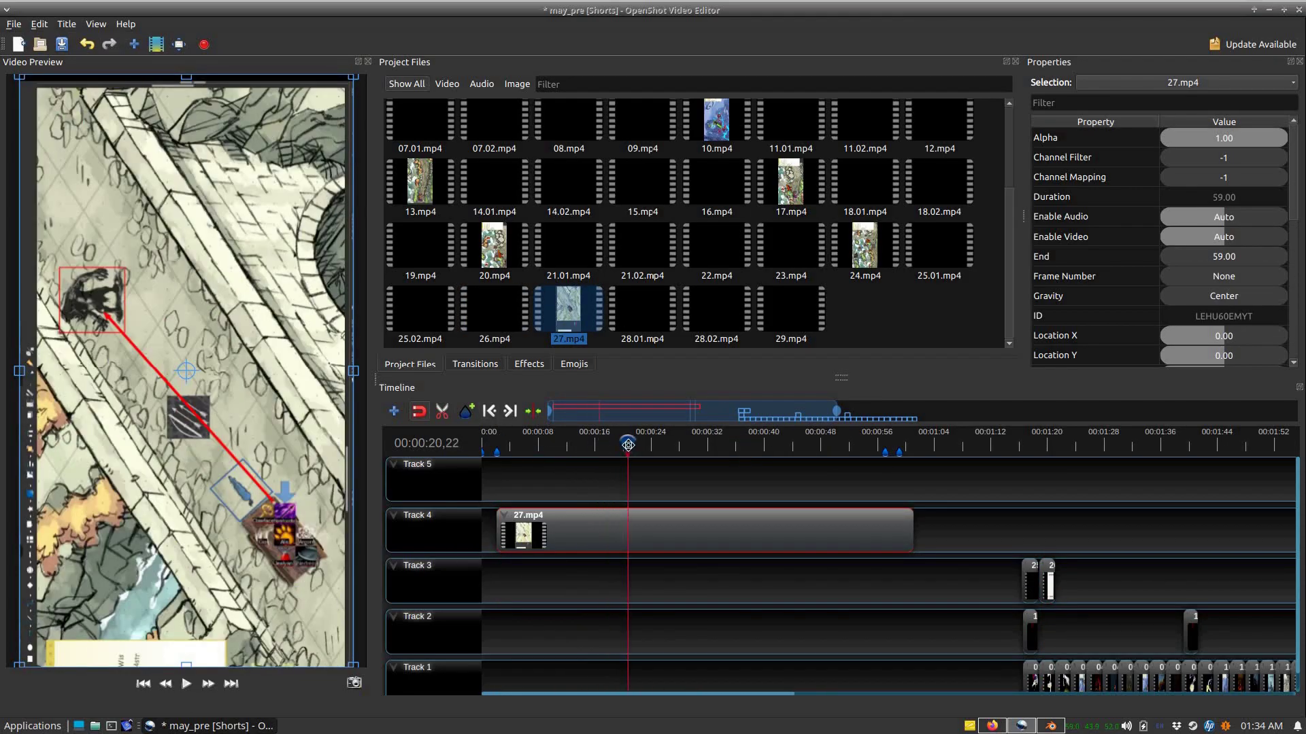
pyautogui.rightClick(642, 537)
pyautogui.click(501, 456)
pyautogui.click(501, 454)
pyautogui.rightClick(566, 537)
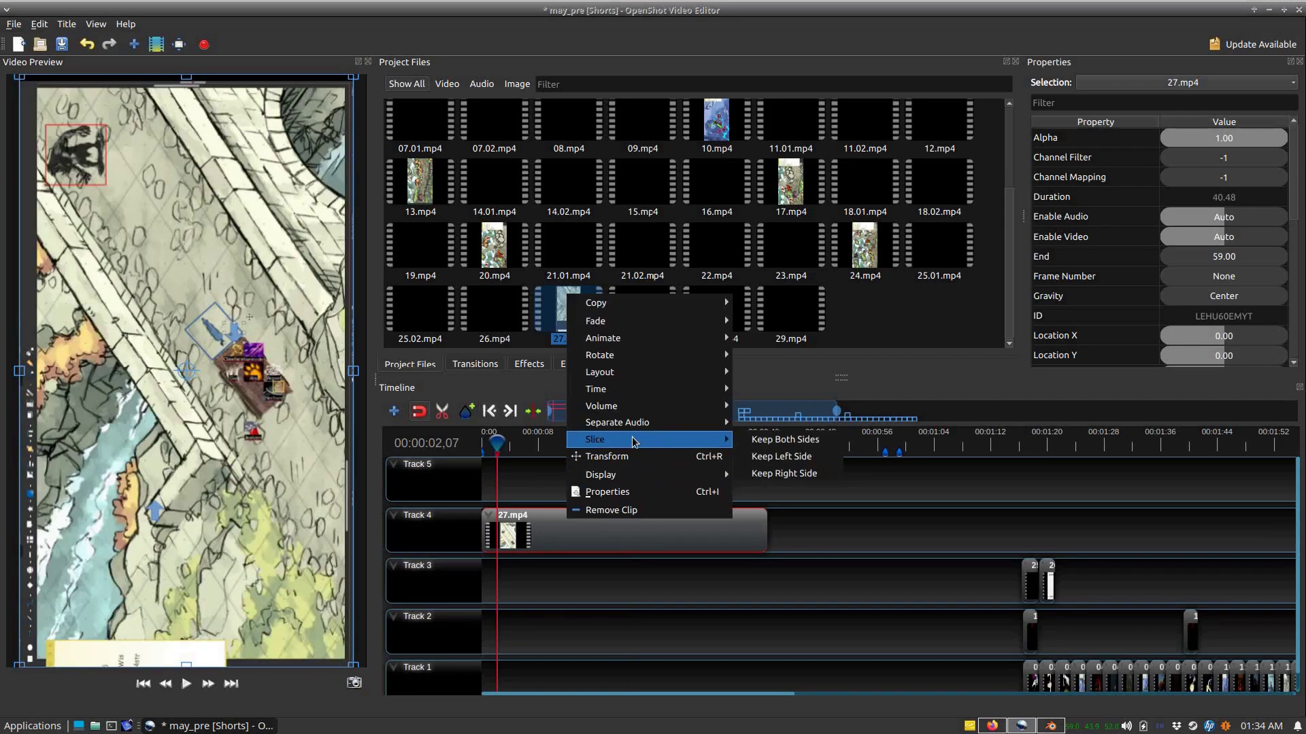
pyautogui.click(782, 458)
pyautogui.moveTo(489, 534); pyautogui.dragTo(1065, 581)
# Step: Trim 28.01.mp4 and 28.02.mp4 to short pieces and append both to Track 3
pyautogui.moveTo(642, 313)
pyautogui.mouseDown()
pyautogui.moveTo(476, 517)
pyautogui.moveTo(1081, 581)
pyautogui.mouseUp()
pyautogui.rightClick(598, 527)
pyautogui.click(810, 467)
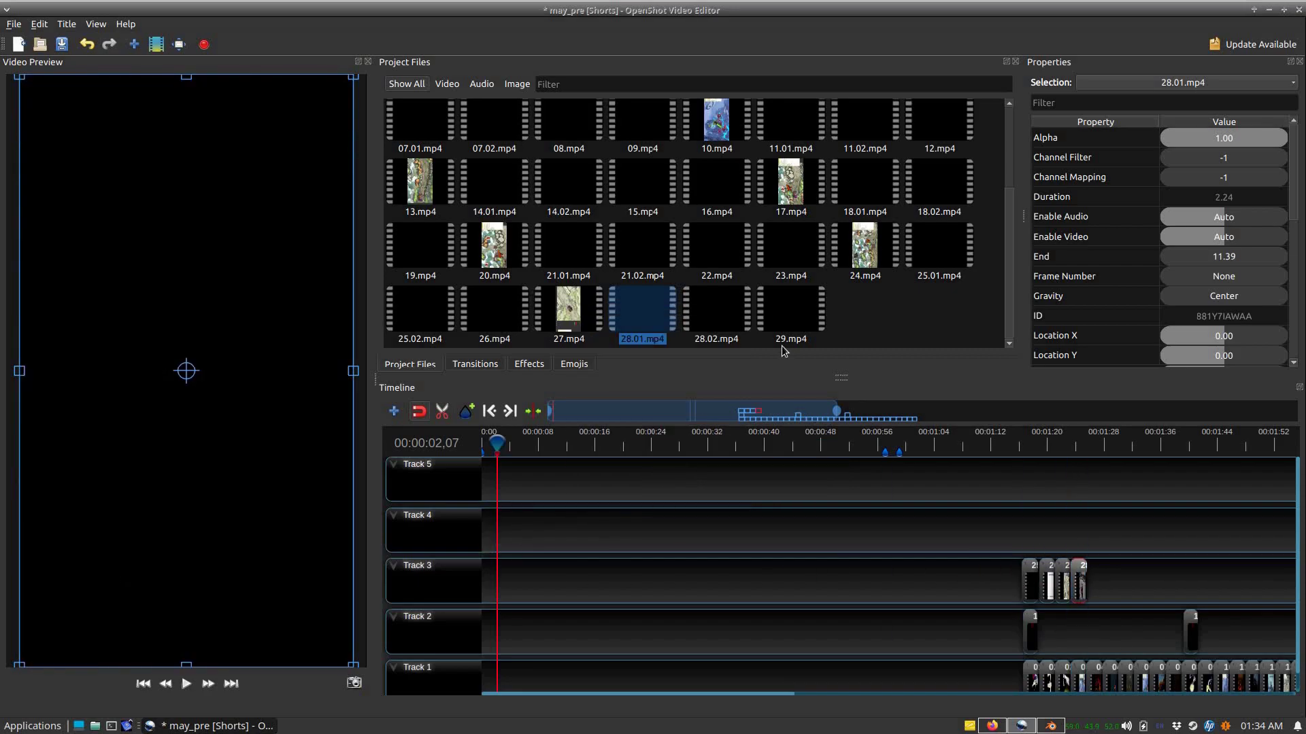
pyautogui.moveTo(716, 312); pyautogui.dragTo(537, 534)
pyautogui.moveTo(564, 442); pyautogui.dragTo(622, 442)
pyautogui.moveTo(866, 520); pyautogui.dragTo(827, 521)
pyautogui.click(497, 445)
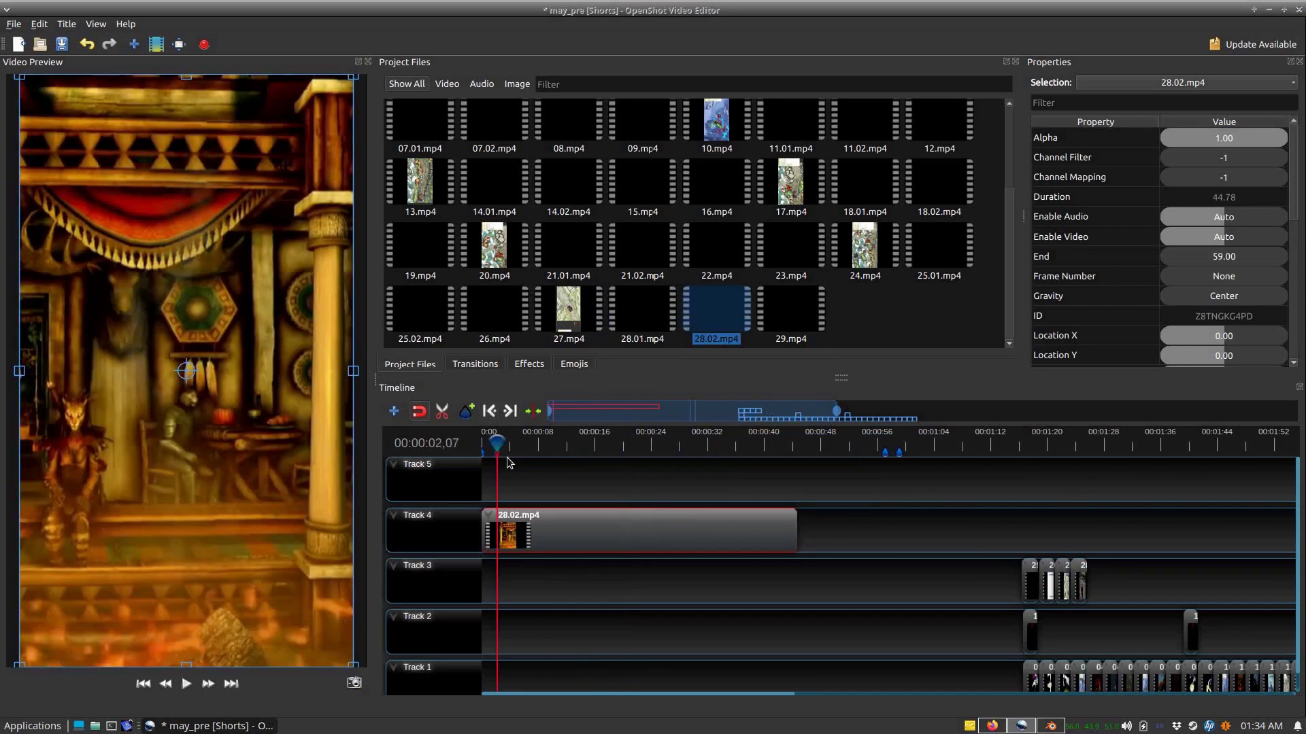
pyautogui.rightClick(487, 538)
pyautogui.click(782, 452)
pyautogui.moveTo(489, 534); pyautogui.dragTo(1095, 582)
# Step: Slice 29.mp4 to its first couple of seconds and append it to Track 3
pyautogui.moveTo(791, 313); pyautogui.dragTo(450, 518)
pyautogui.click(589, 443)
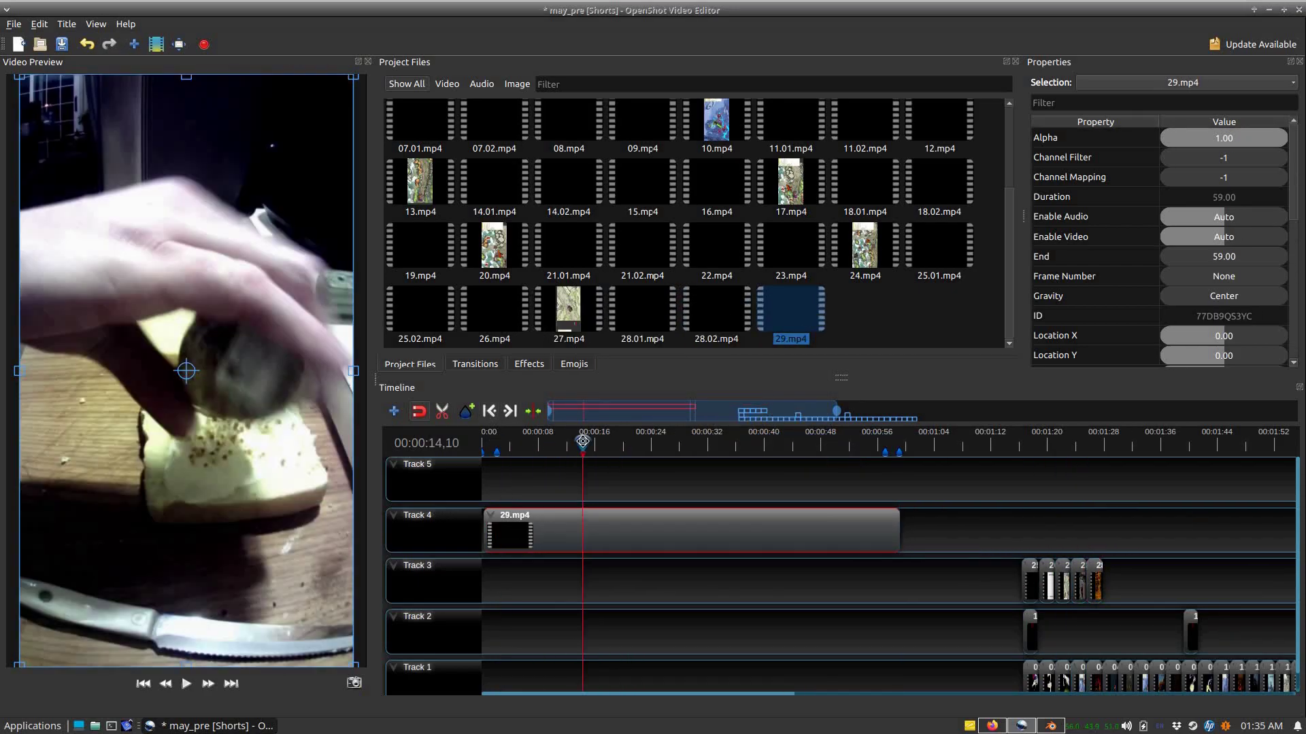
pyautogui.rightClick(626, 519)
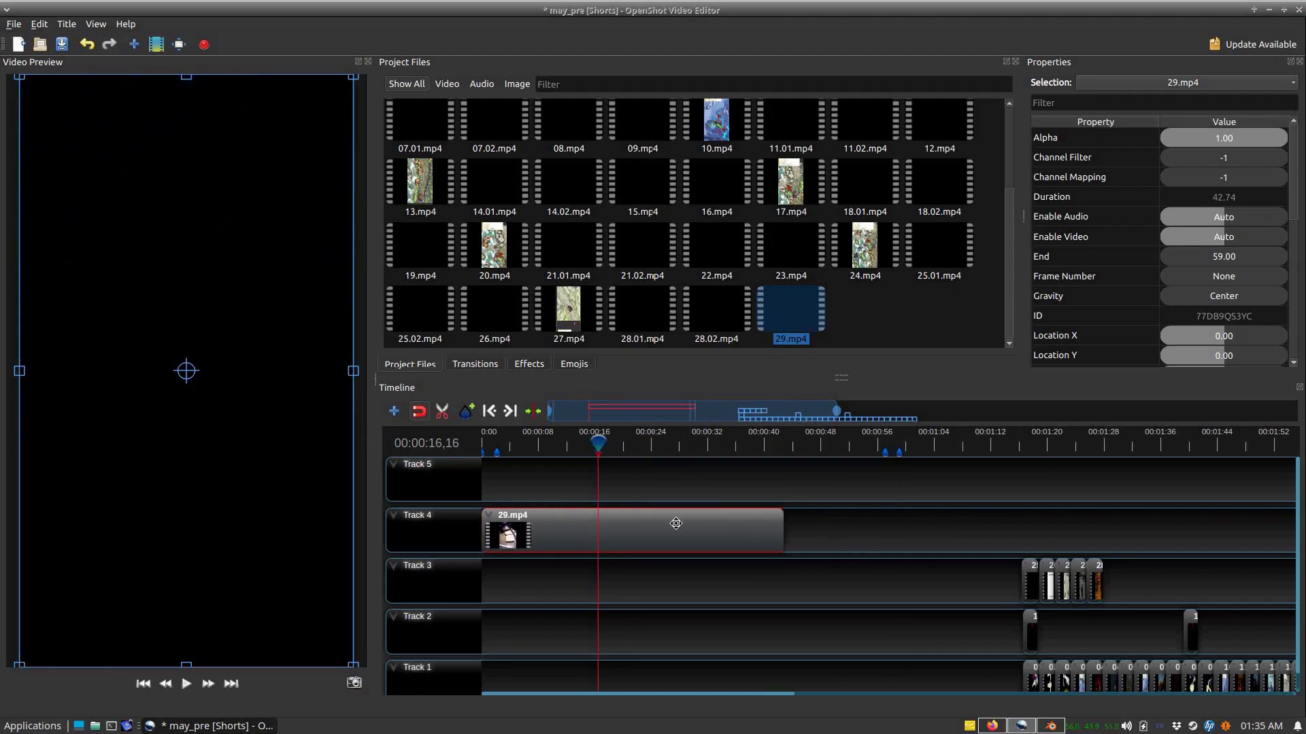
pyautogui.rightClick(585, 523)
pyautogui.click(619, 444)
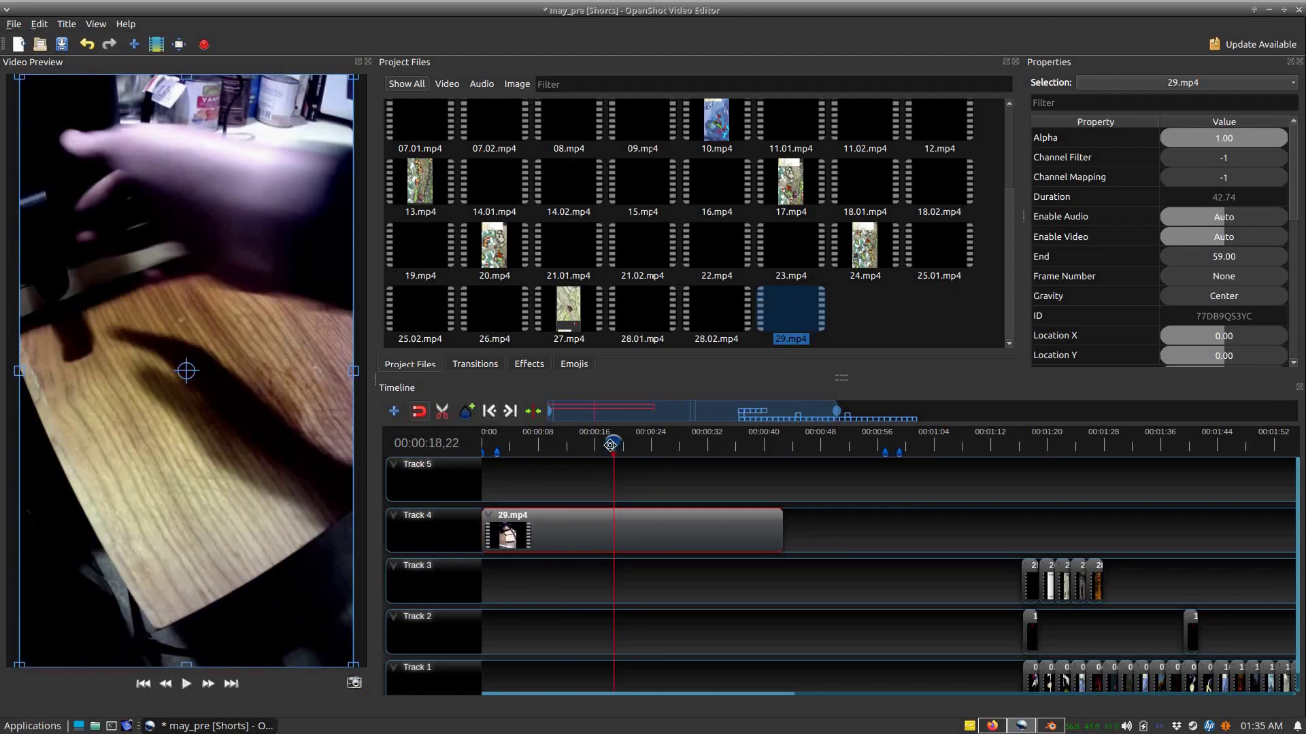
pyautogui.moveTo(483, 530); pyautogui.dragTo(620, 531)
pyautogui.rightClick(670, 530)
pyautogui.click(687, 474)
pyautogui.moveTo(504, 530); pyautogui.dragTo(1099, 566)
# Step: Undo two clip edits, then move the Track 3 clips to the end of Track 1
pyautogui.hscroll(5, 715, 557)
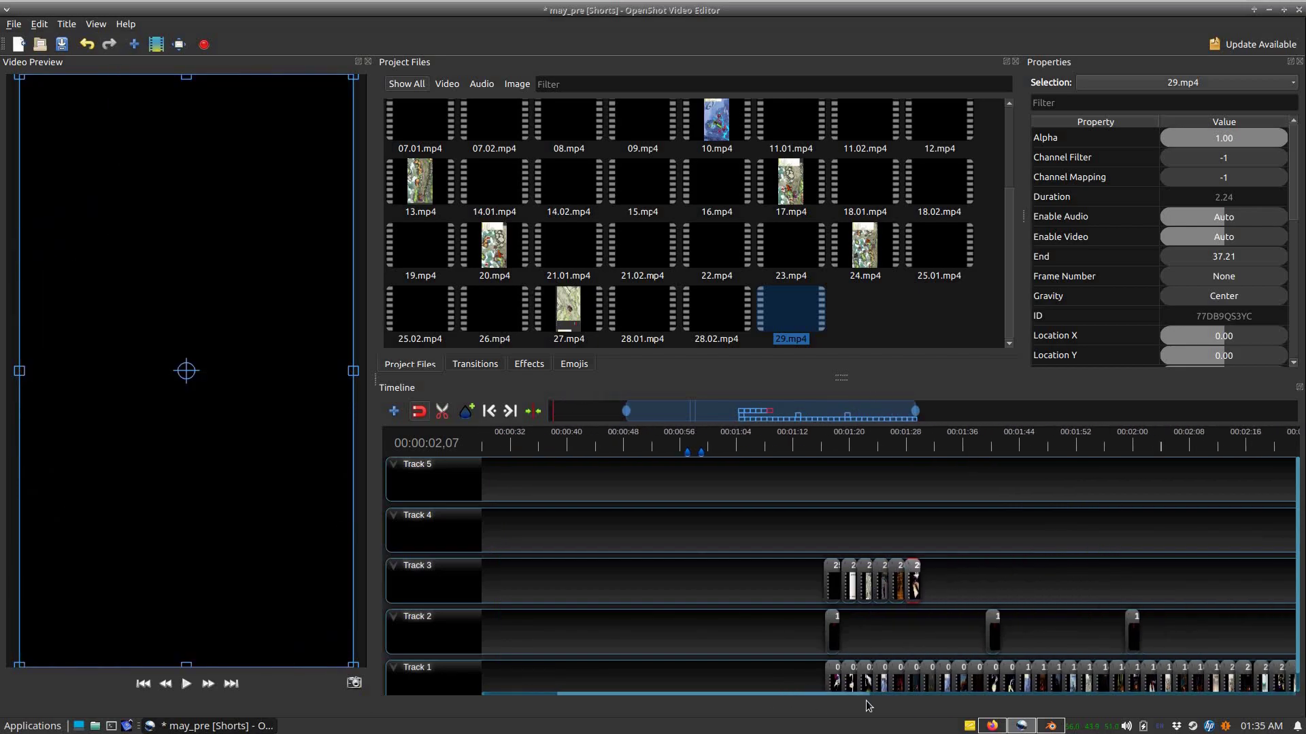
pyautogui.click(80, 44)
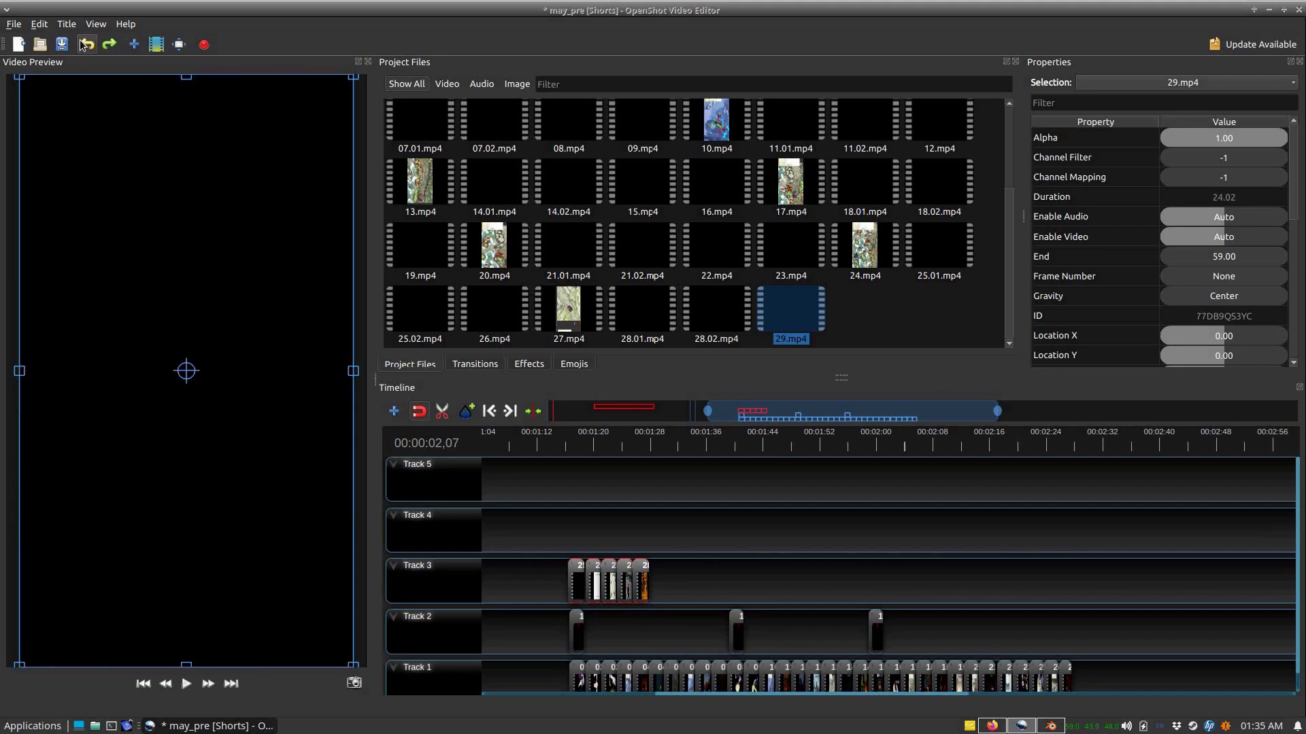
pyautogui.click(80, 44)
pyautogui.hscroll(2, 1027, 673)
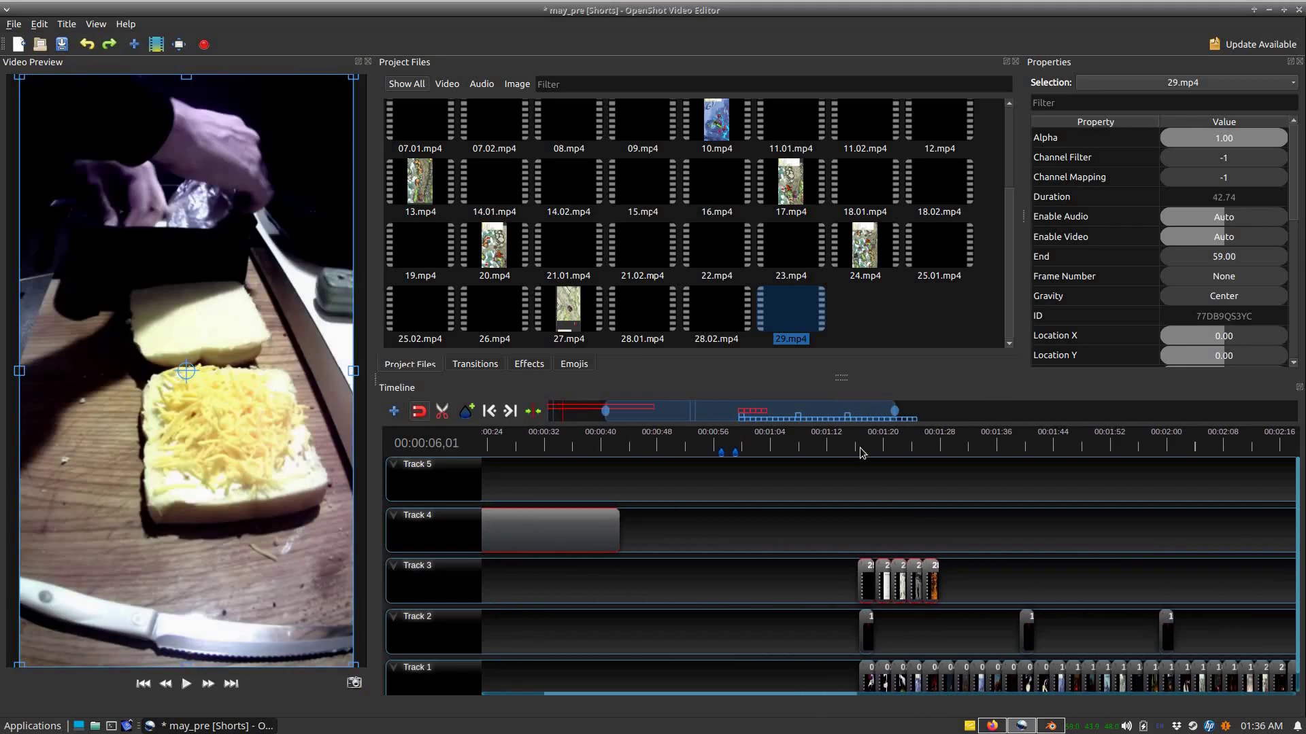
pyautogui.click(870, 442)
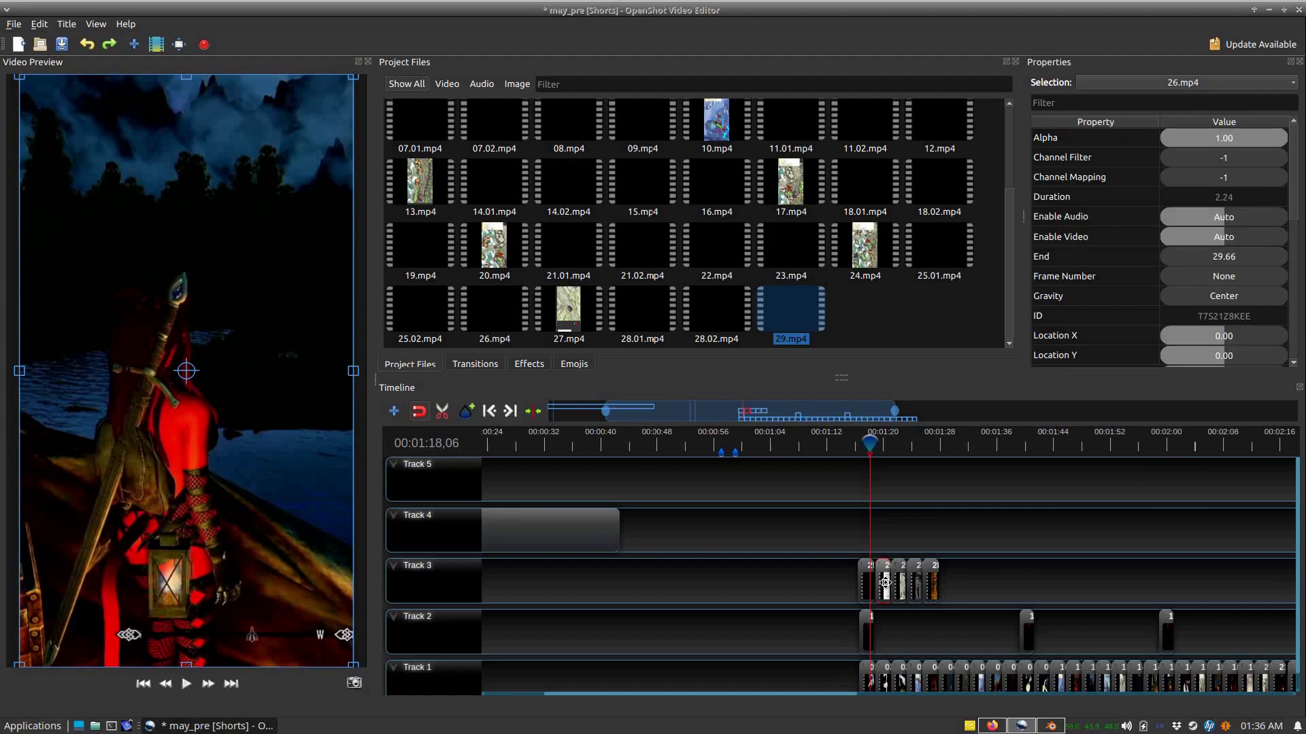
pyautogui.hscroll(3, 857, 697)
pyautogui.click(1040, 680)
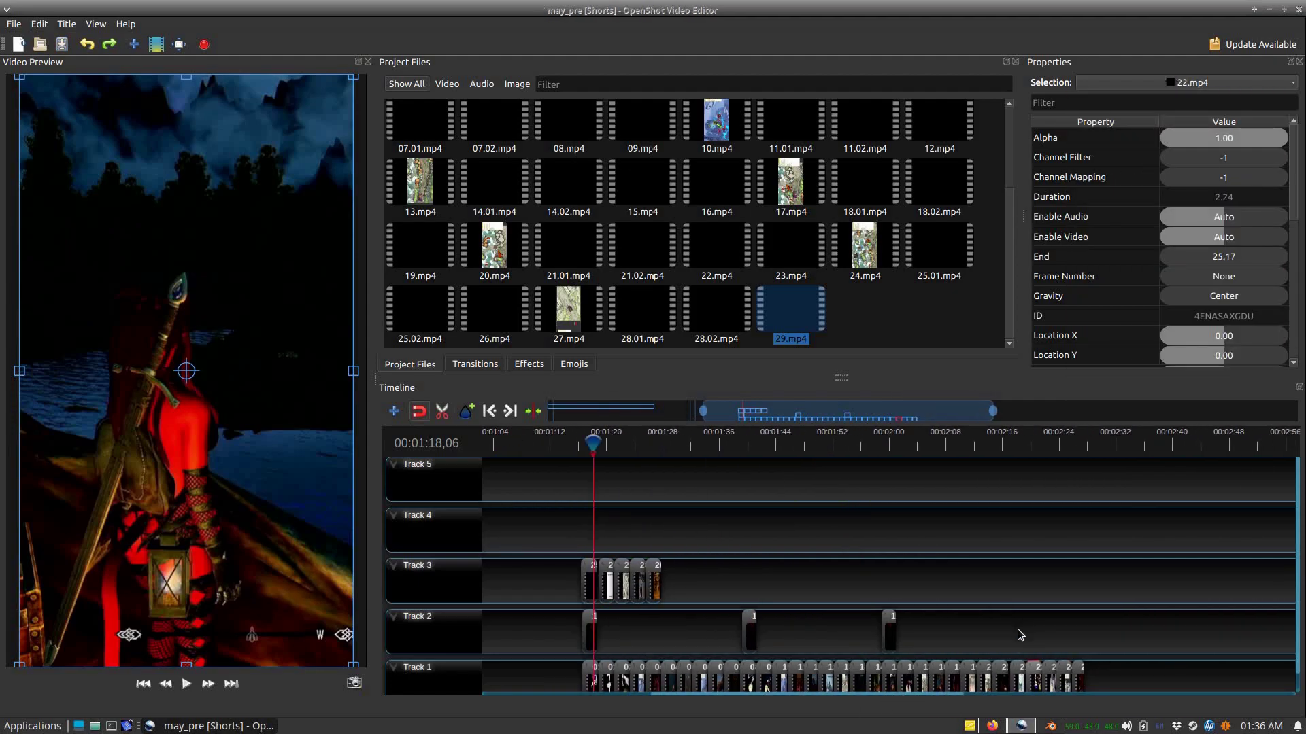
pyautogui.moveTo(553, 534); pyautogui.dragTo(1115, 677)
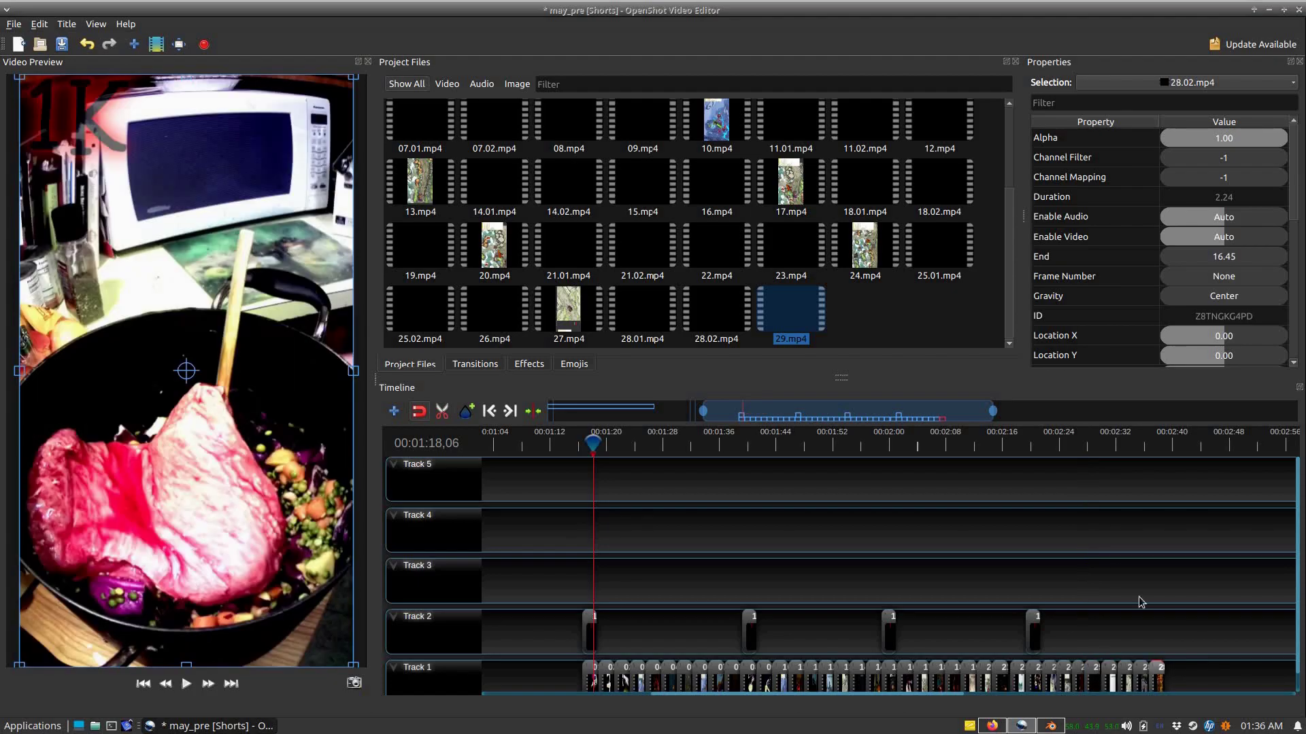
pyautogui.moveTo(702, 694); pyautogui.dragTo(532, 694)
# Step: Slice the 29.mp4 clip on Track 4 down to a tiny sliver
pyautogui.moveTo(533, 442); pyautogui.dragTo(613, 442)
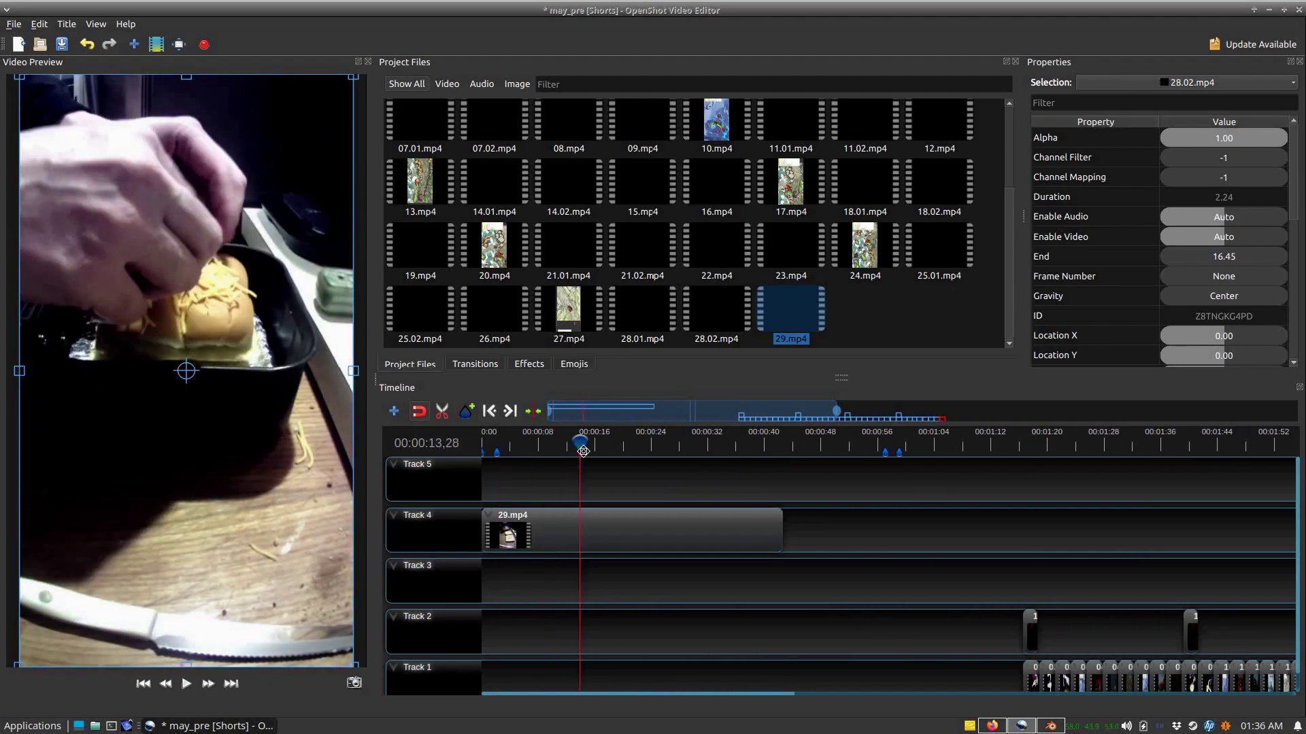
pyautogui.rightClick(623, 535)
pyautogui.click(836, 463)
pyautogui.moveTo(680, 535)
pyautogui.mouseDown()
pyautogui.moveTo(551, 536)
pyautogui.moveTo(1135, 676)
pyautogui.mouseUp()
pyautogui.click(497, 442)
pyautogui.rightClick(558, 535)
pyautogui.click(803, 469)
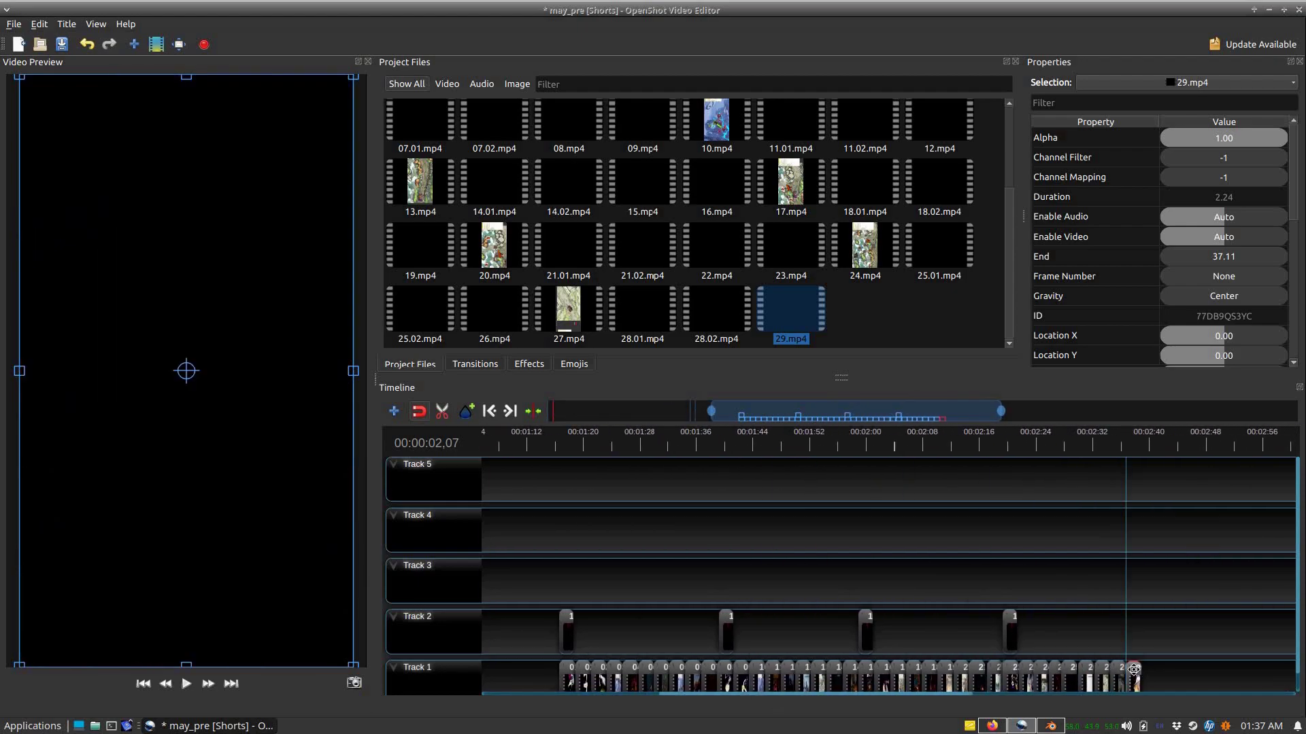
pyautogui.moveTo(531, 557)
pyautogui.mouseDown()
pyautogui.moveTo(1154, 689)
pyautogui.moveTo(585, 534)
pyautogui.mouseUp()
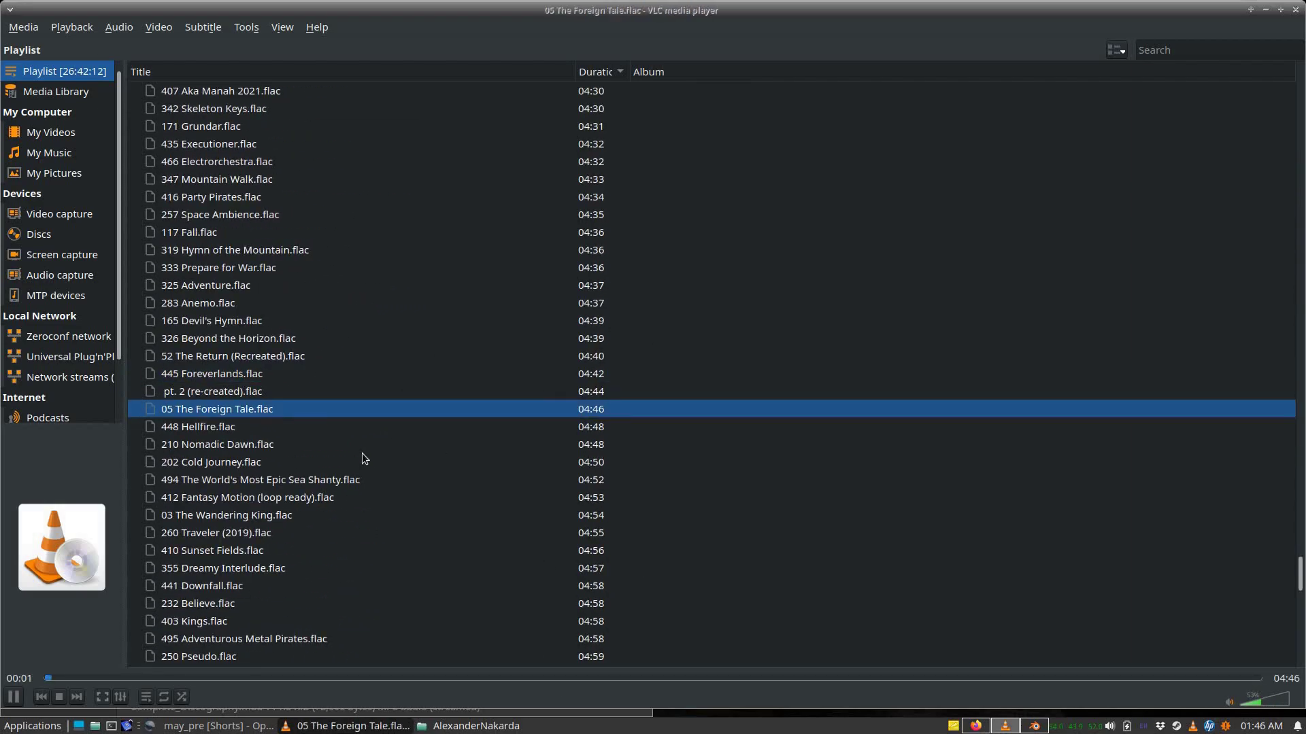
# Step: Turn up VLC's playback volume while auditioning soundtrack songs
pyautogui.click(1270, 705)
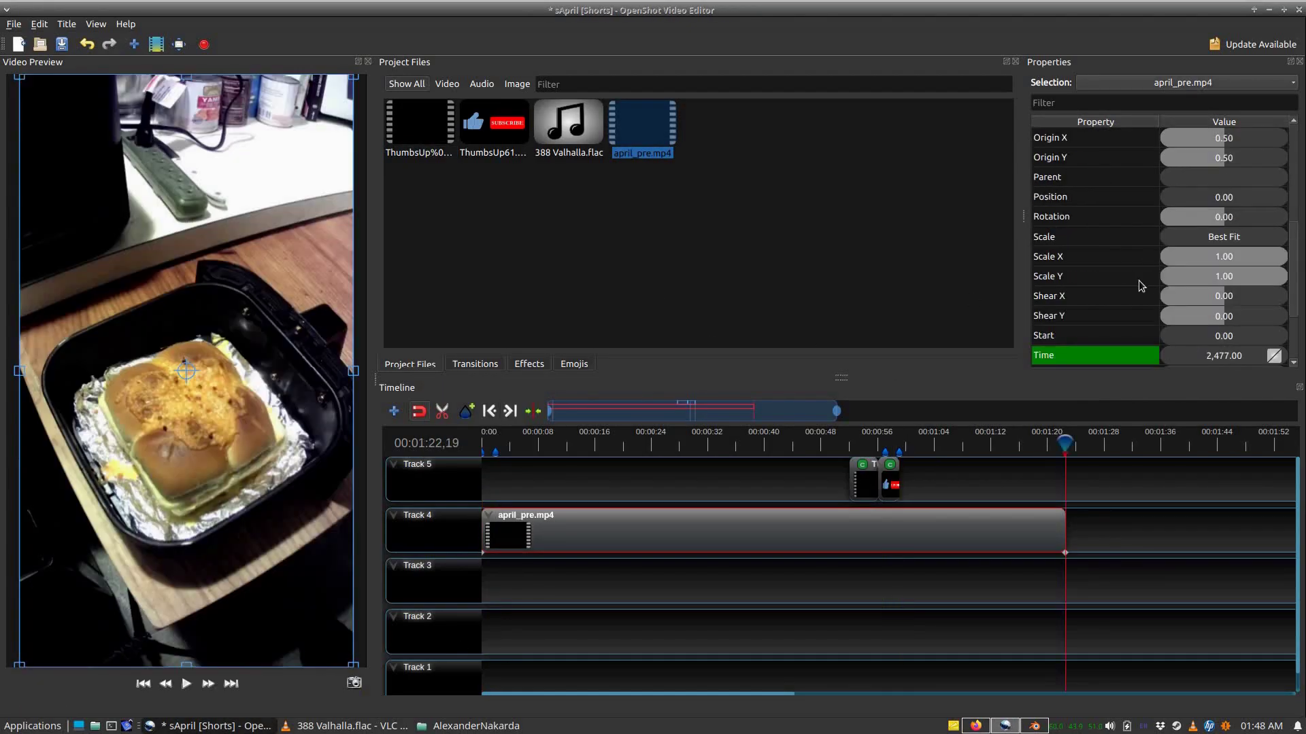
# Step: Bring up the april_pre.mp4 clip menu, then find and open April.xcf in GIMP
pyautogui.rightClick(796, 539)
pyautogui.click(367, 726)
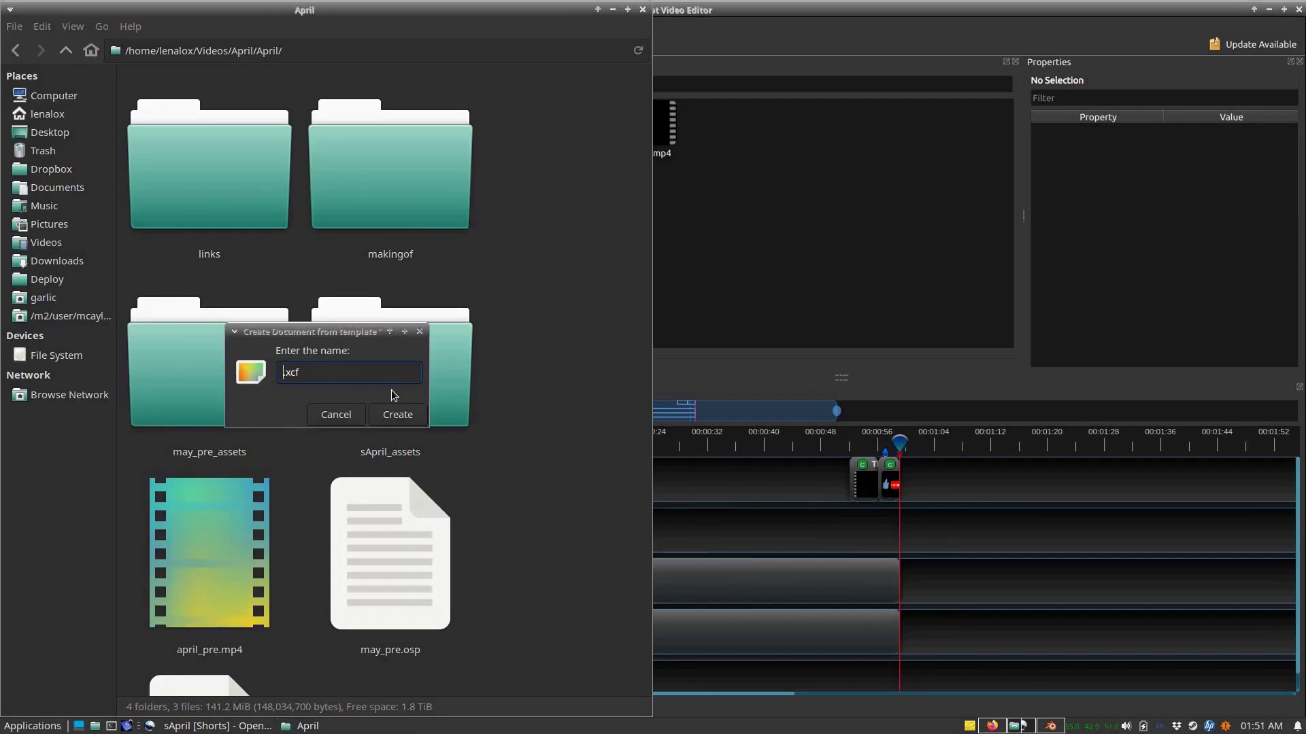
pyautogui.write('April')
pyautogui.click(397, 414)
pyautogui.doubleClick(217, 573)
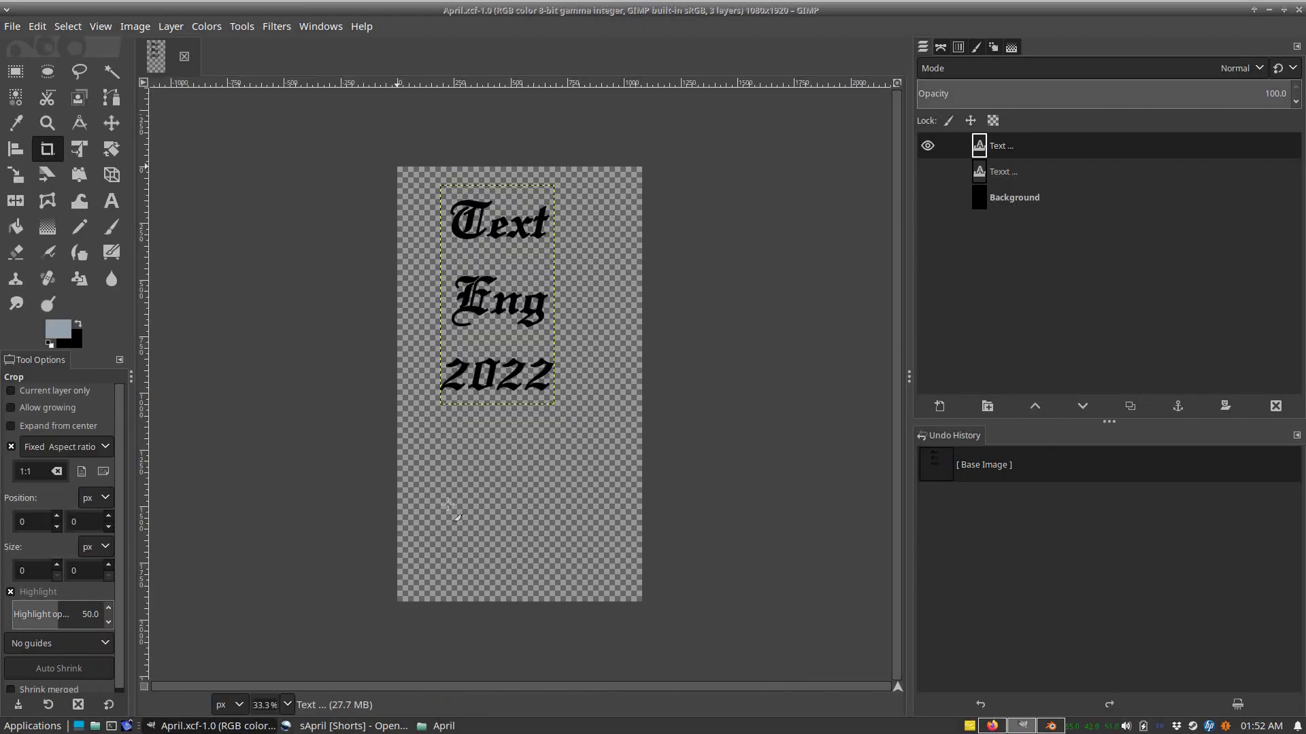
# Step: Edit the title text so it reads 'My Month of April 2023'
pyautogui.click(112, 204)
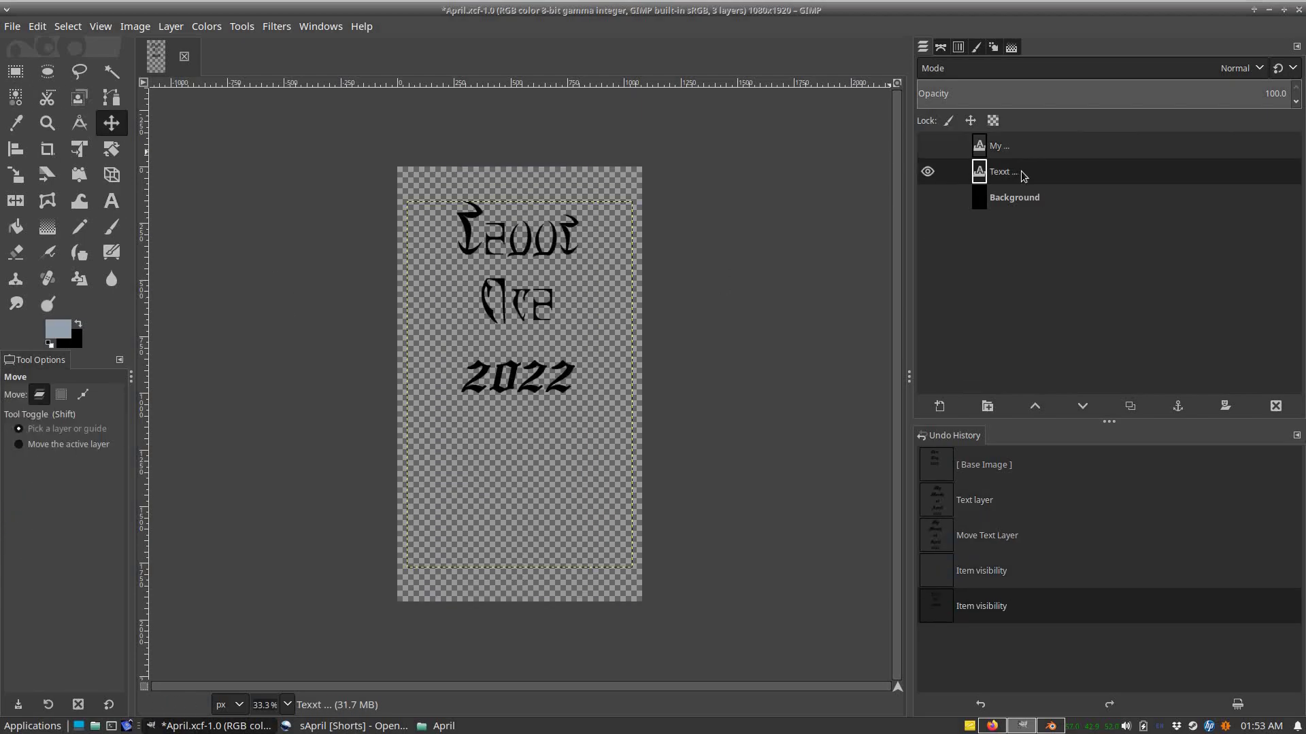
pyautogui.press('t')
pyautogui.click(480, 242)
pyautogui.write('My')
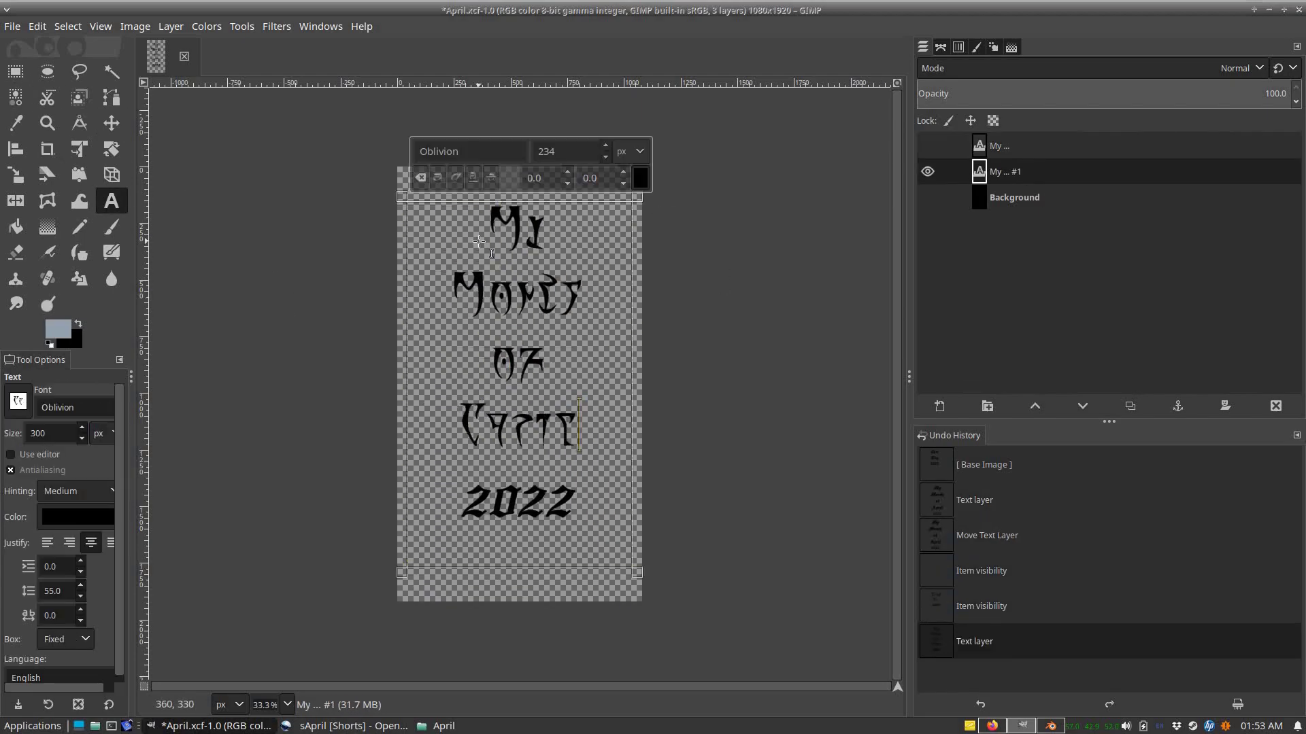
pyautogui.hotkey('ctrl', 'End')
pyautogui.press('BackSpace')
pyautogui.write('3')
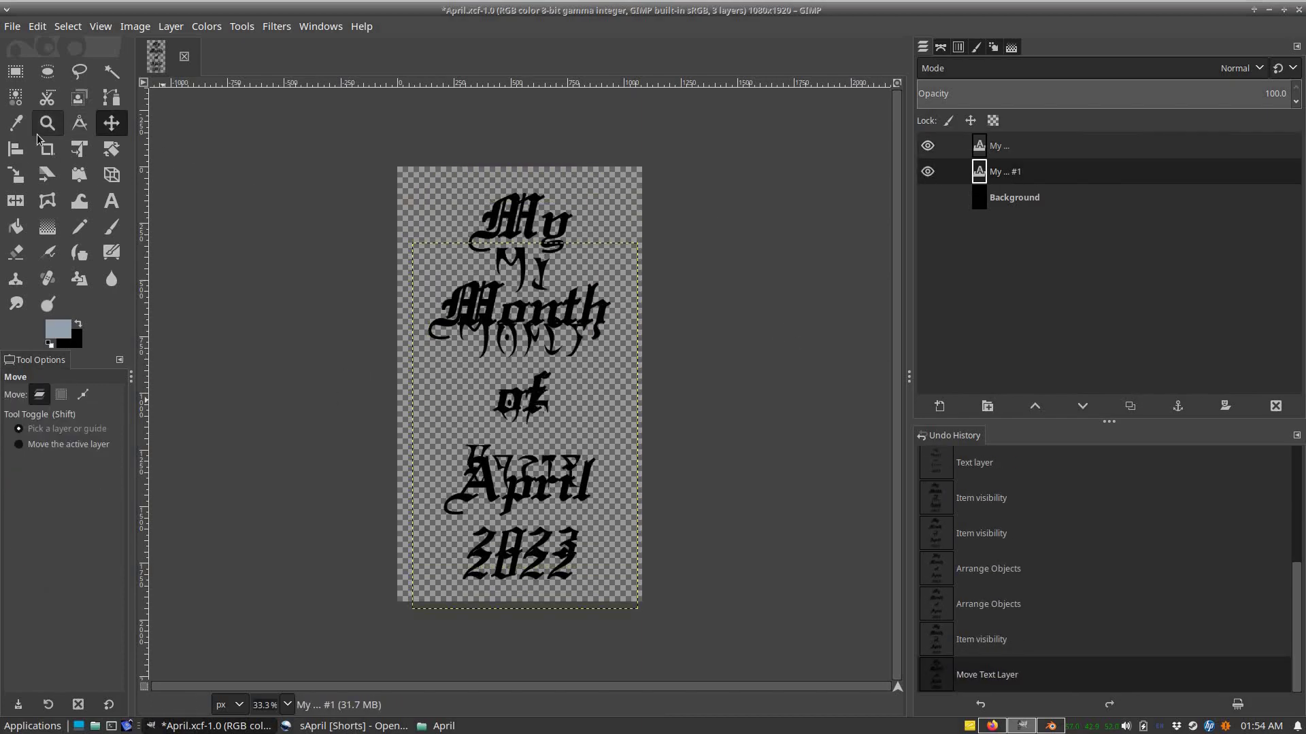
pyautogui.write('t')
# Step: Increase the title's line spacing and nudge the text layer slightly upward
pyautogui.click(503, 393)
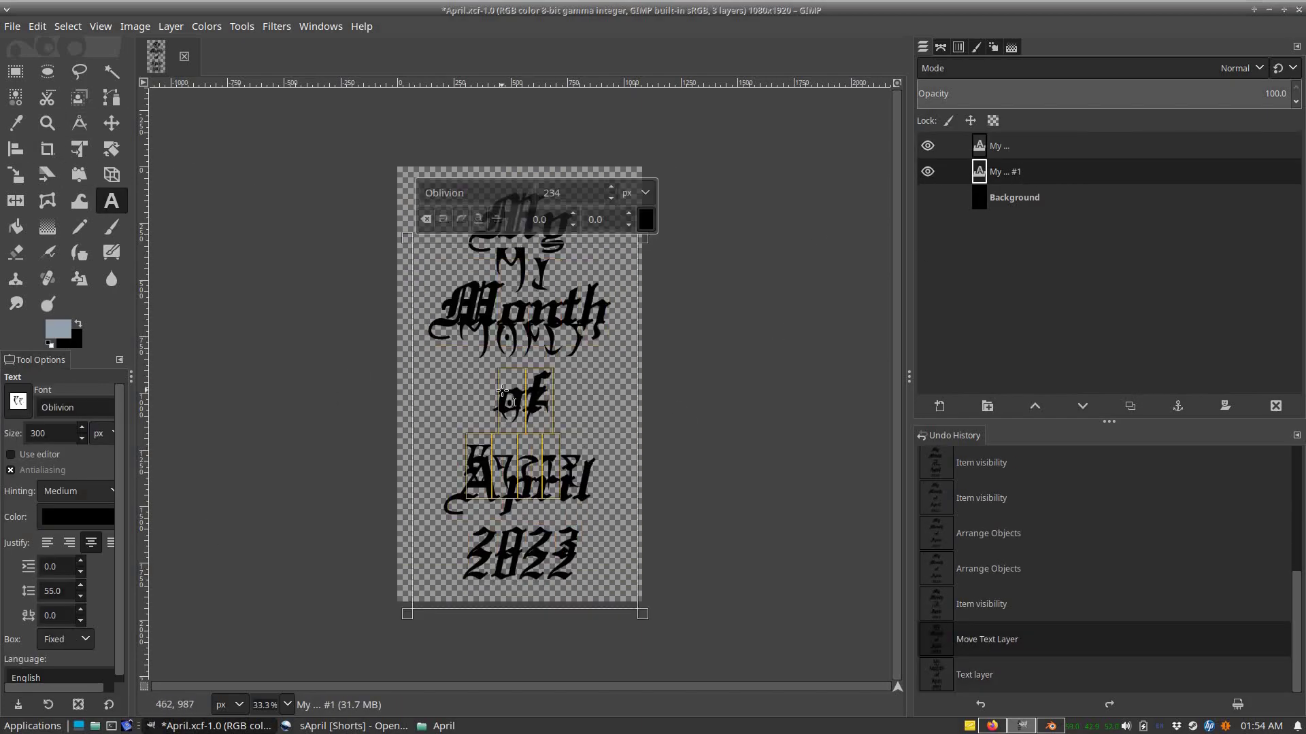
pyautogui.click(81, 586)
pyautogui.press('m')
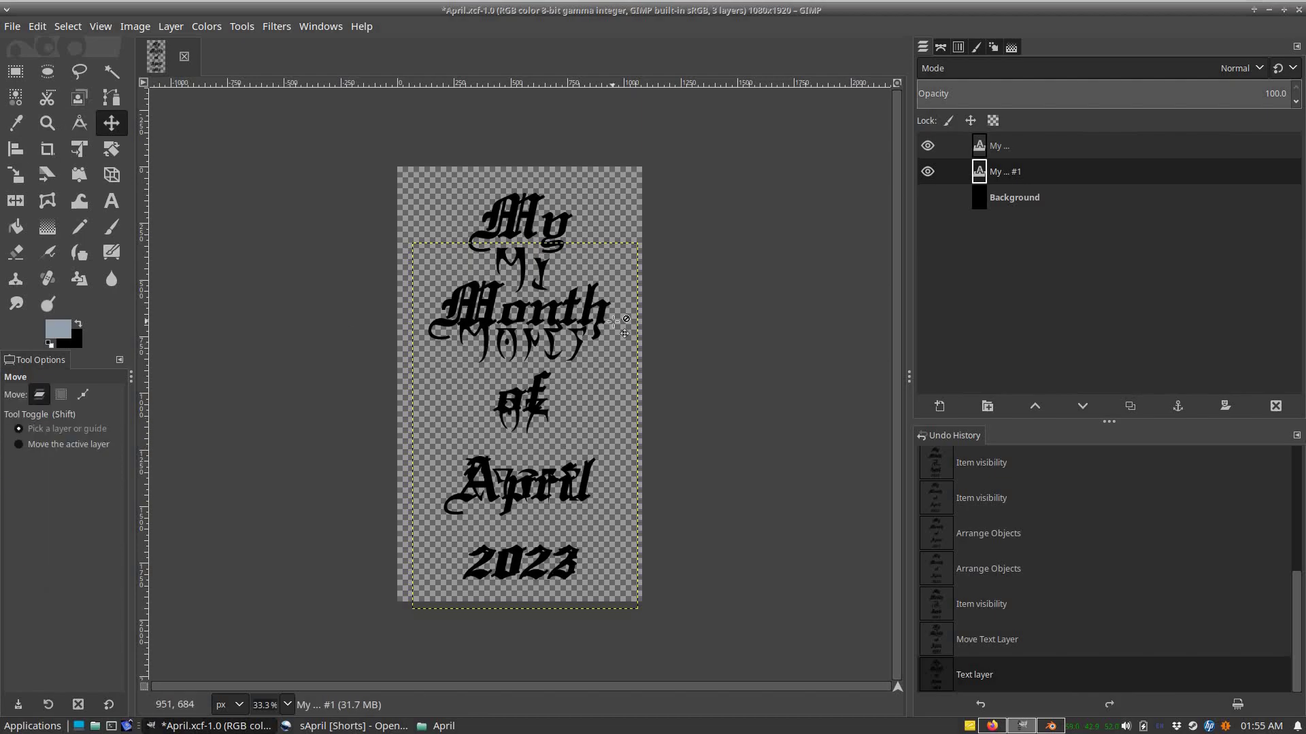
pyautogui.press('t')
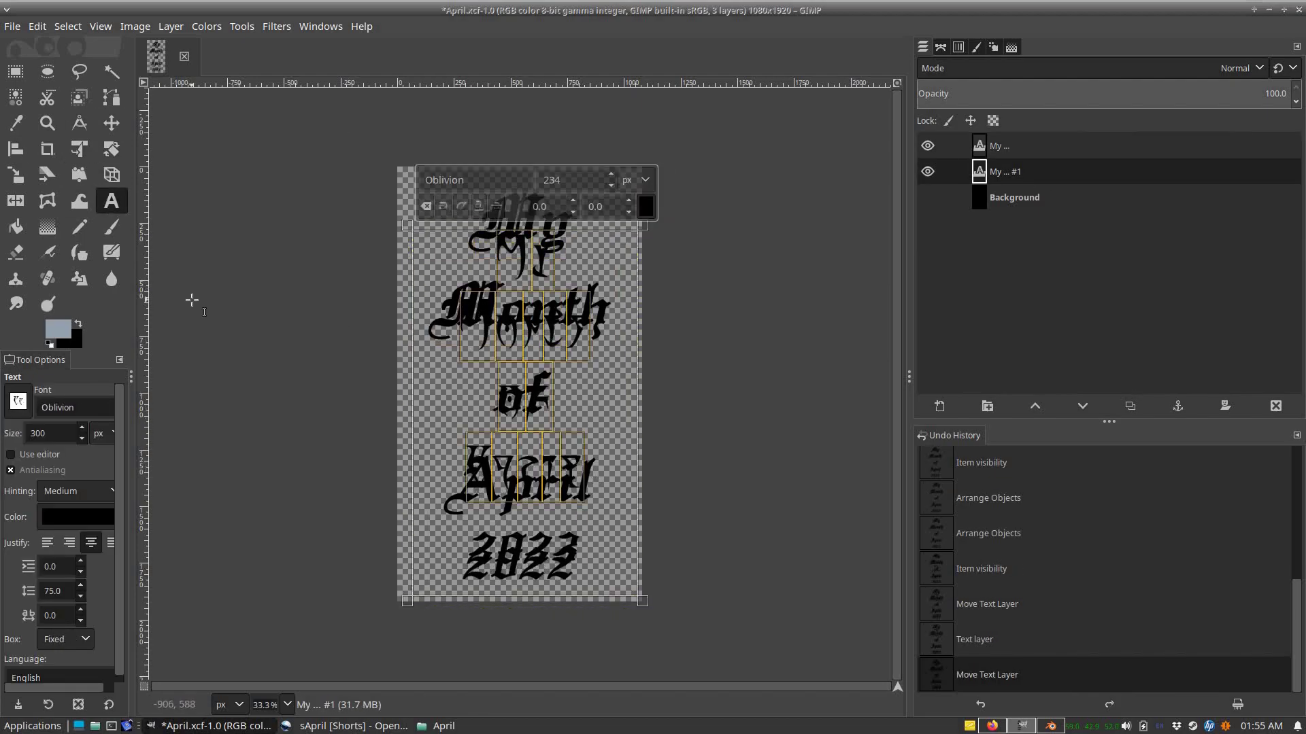
pyautogui.keyDown('shift'); pyautogui.click(928, 171); pyautogui.keyUp('shift')
pyautogui.keyDown('shift'); pyautogui.click(928, 172); pyautogui.keyUp('shift')
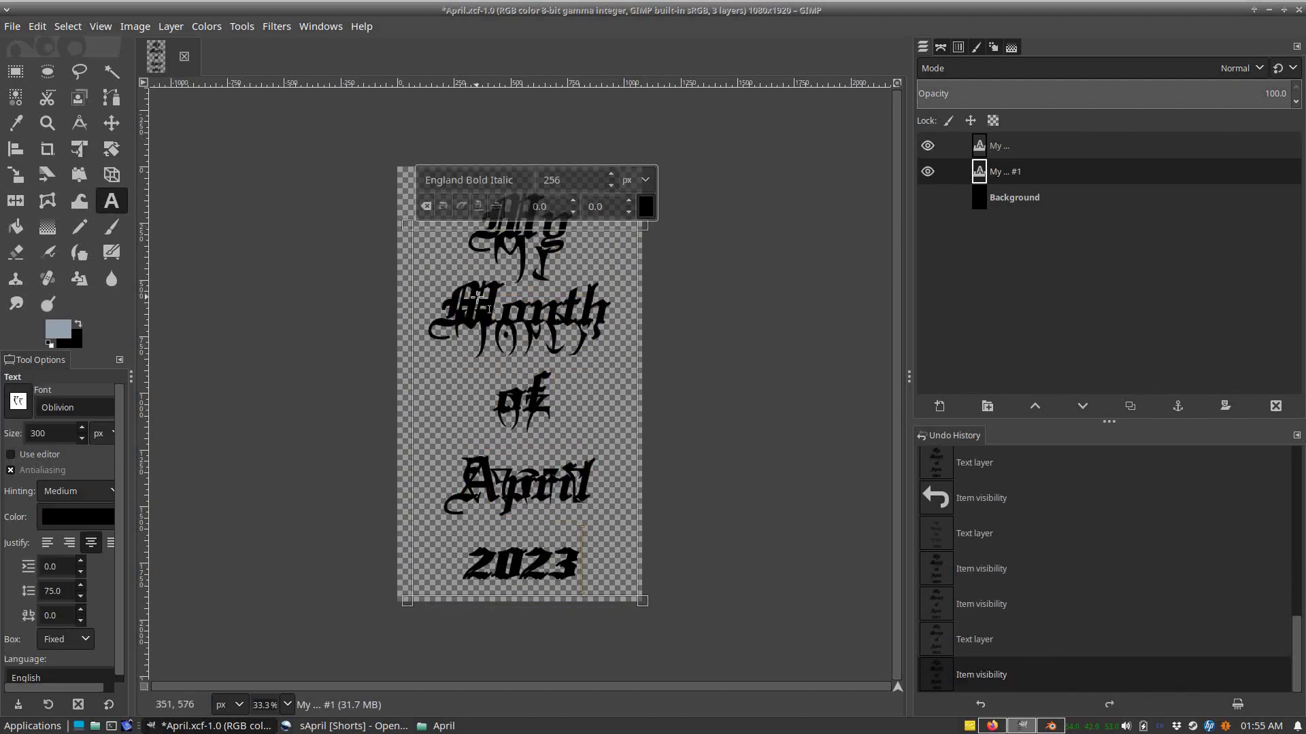
pyautogui.press('m')
pyautogui.moveTo(514, 349); pyautogui.dragTo(513, 338)
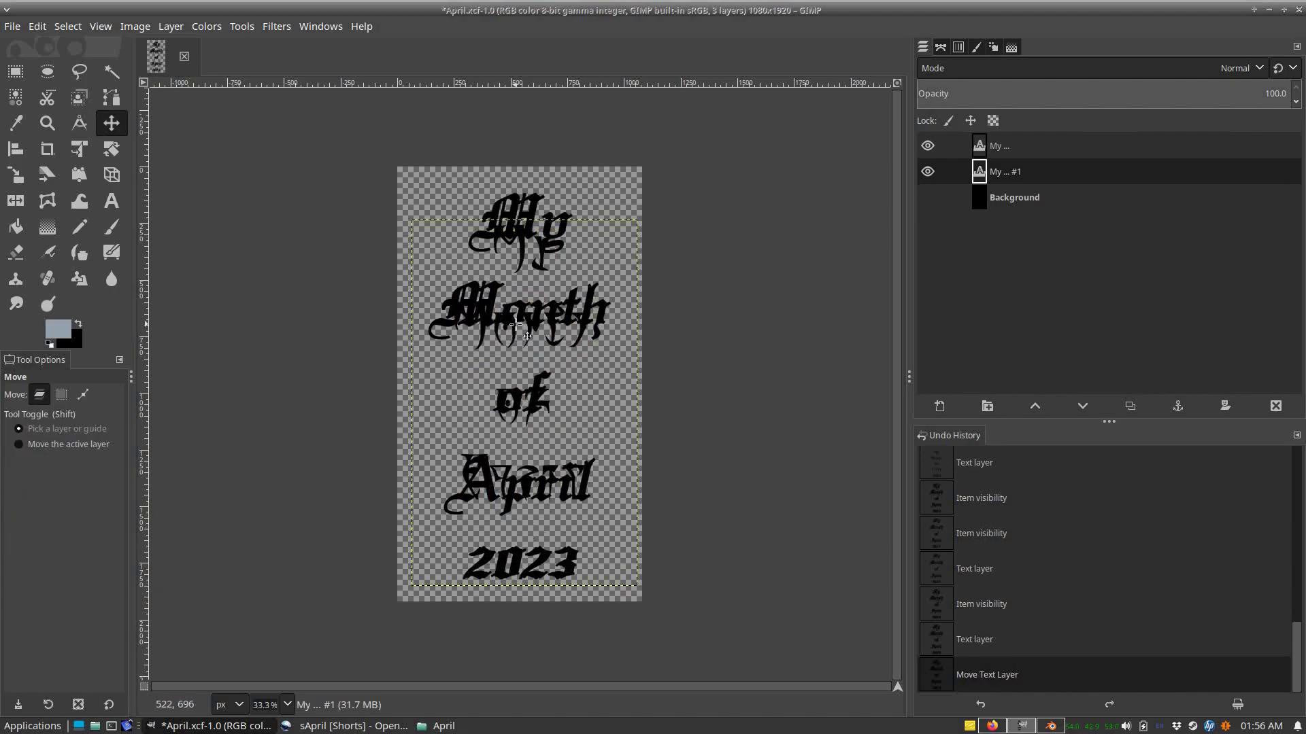
# Step: Fine-tune the text layer's position and enlarge it to the full image size
pyautogui.press('t')
pyautogui.click(515, 325)
pyautogui.press('m')
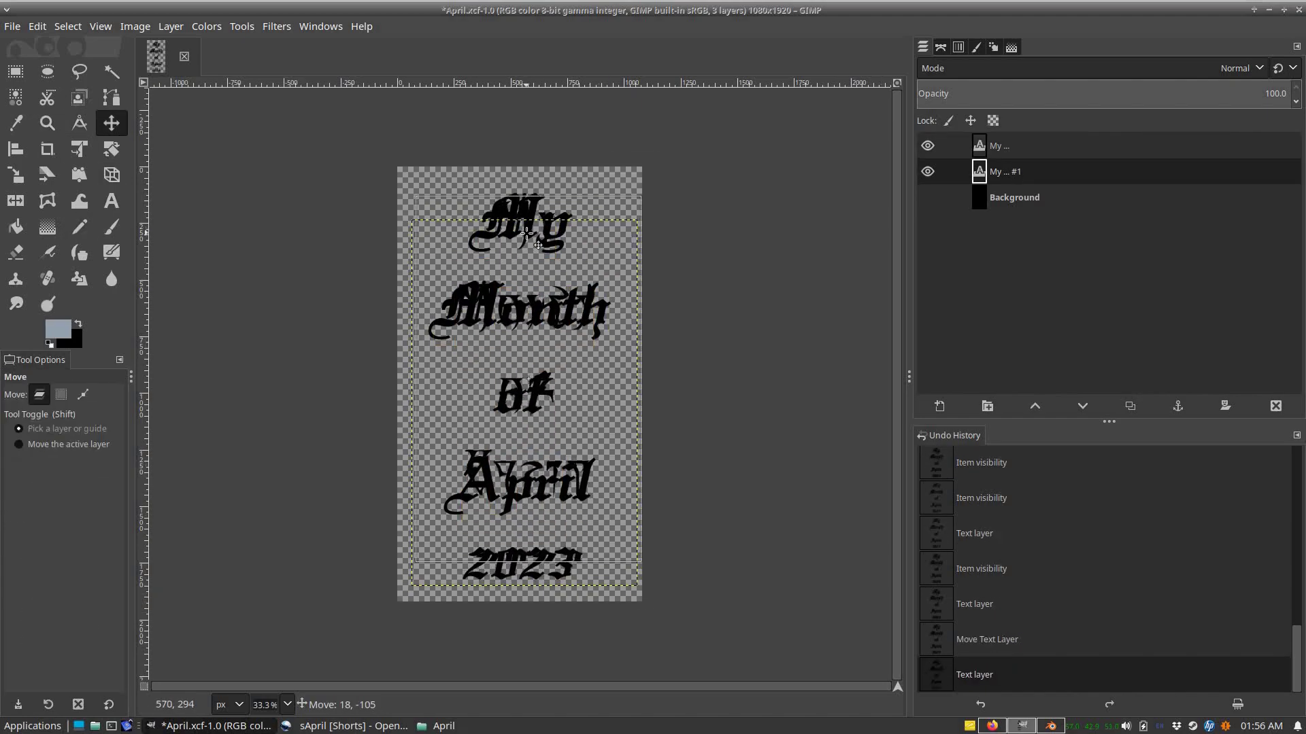
pyautogui.press('t')
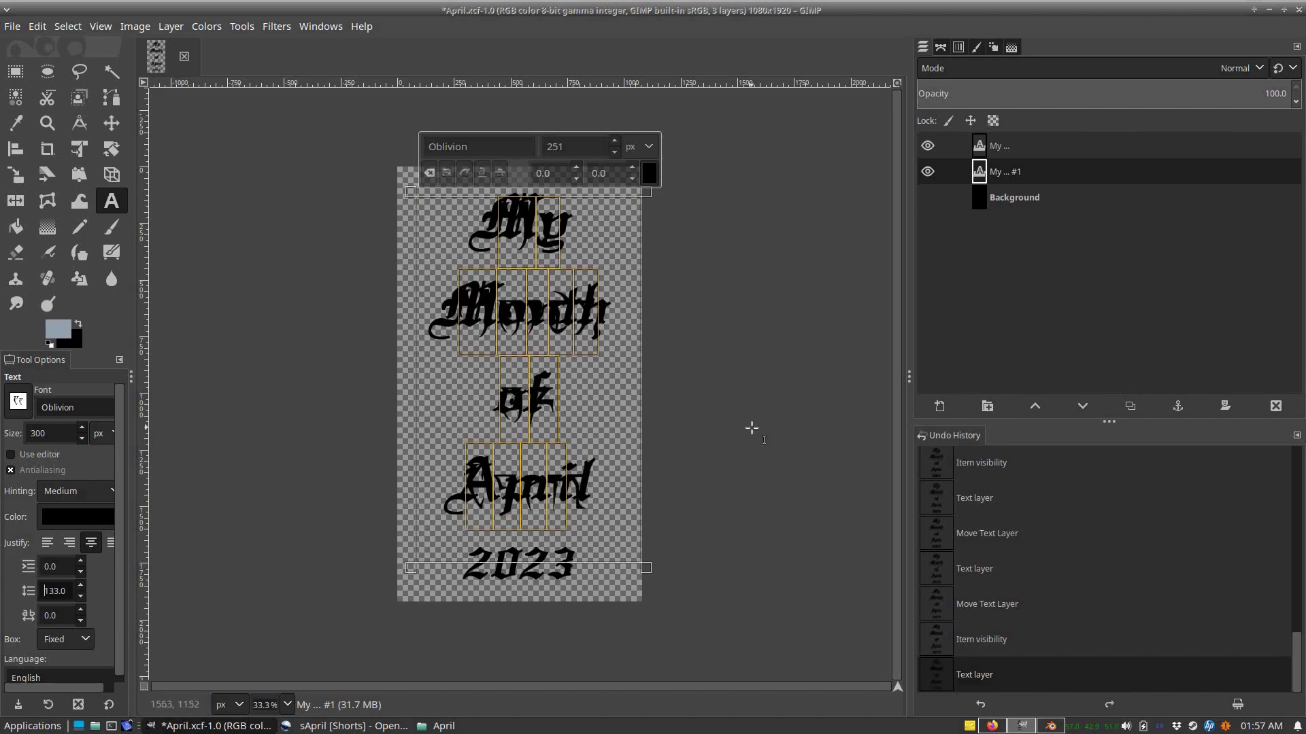
pyautogui.scroll(9, 82, 595)
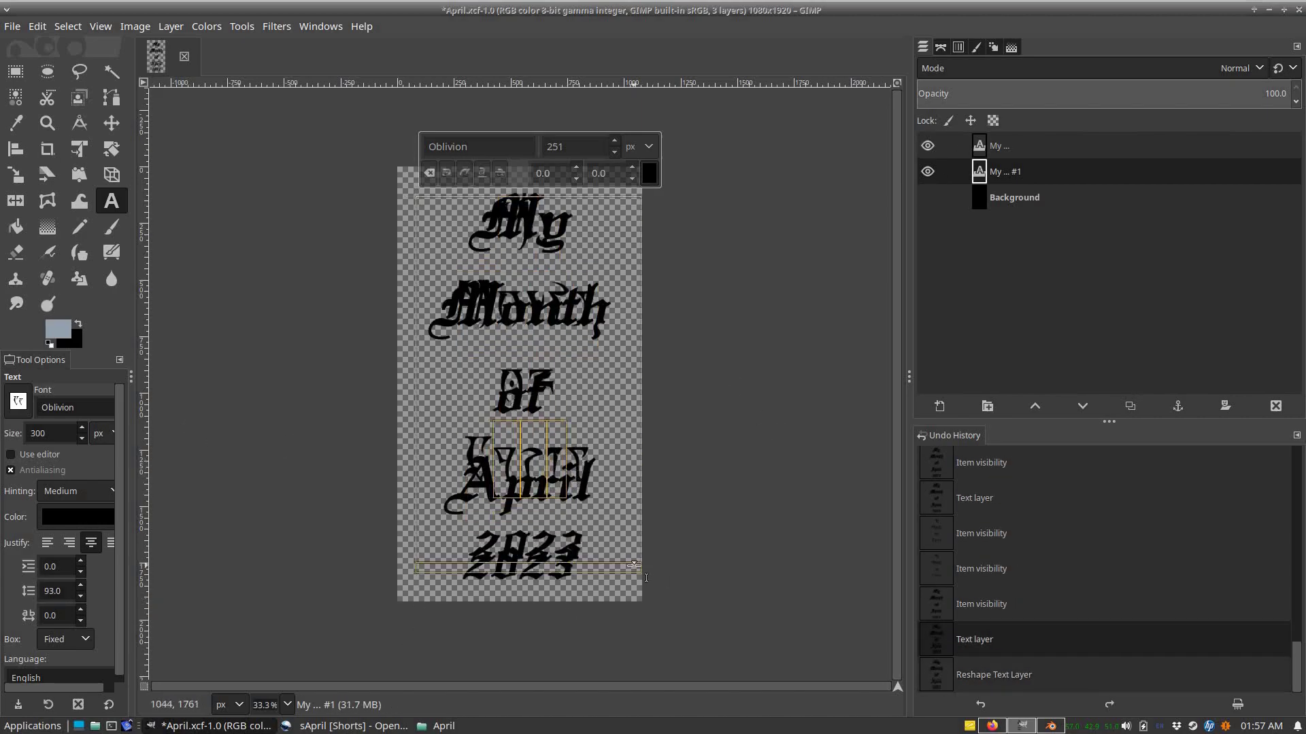
pyautogui.press('m')
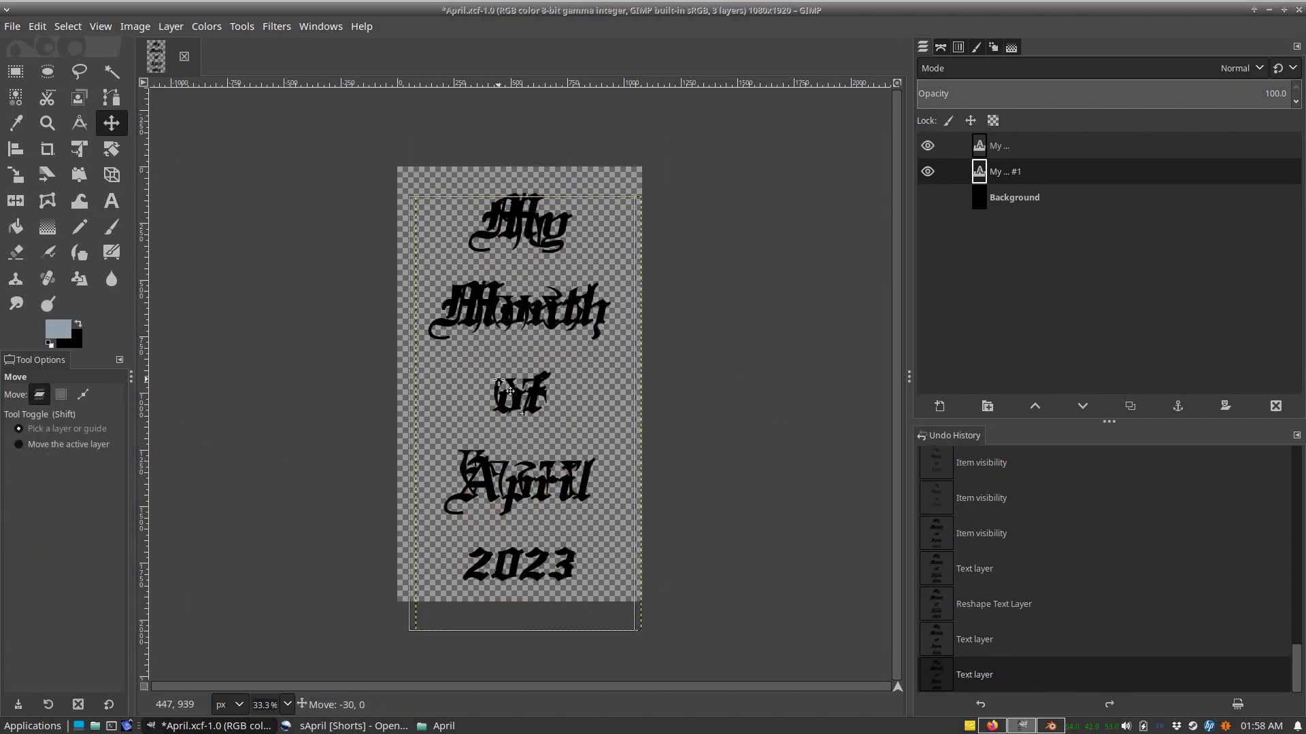
pyautogui.click(170, 26)
pyautogui.click(224, 451)
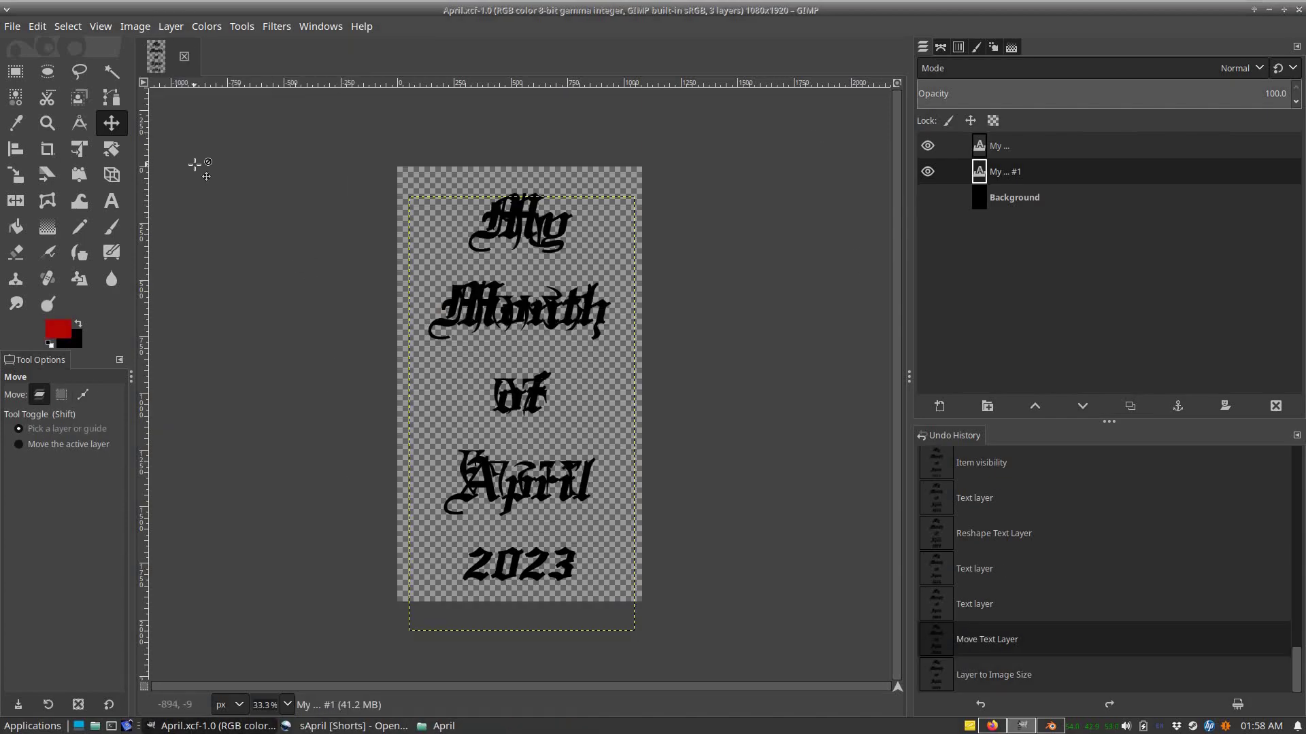
# Step: Colour both lines of the My Month of April 2023 title red
pyautogui.press('t')
pyautogui.click(577, 465)
pyautogui.click(661, 151)
pyautogui.click(806, 248)
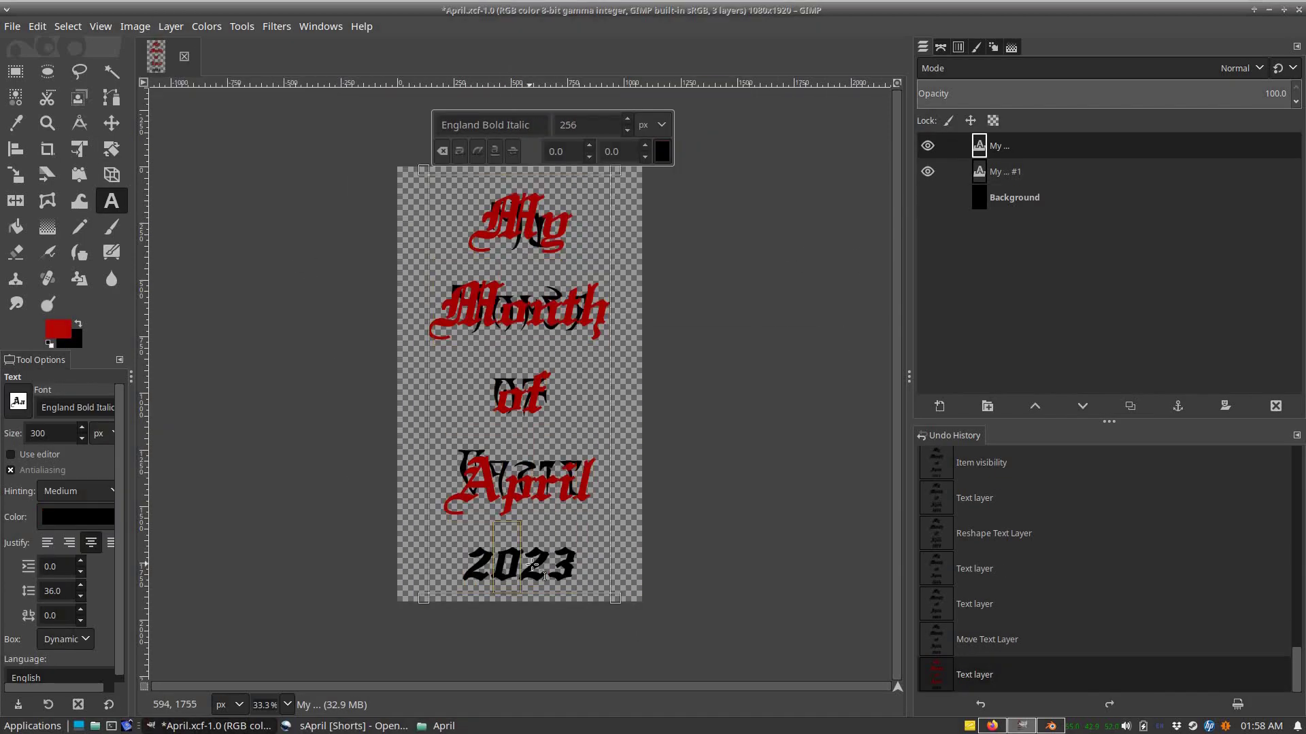
pyautogui.click(807, 306)
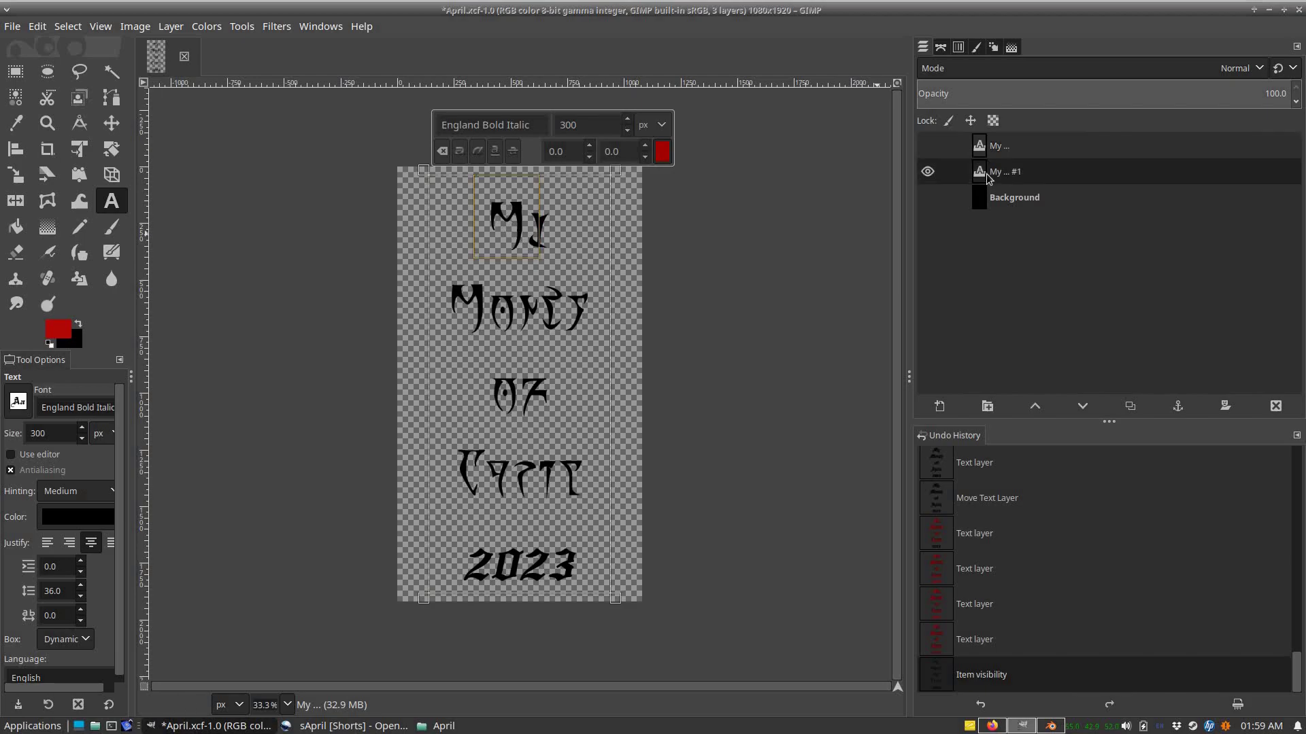
# Step: Resize both title layers to image size and give each a drop shadow
pyautogui.click(928, 145)
pyautogui.click(171, 25)
pyautogui.click(222, 369)
pyautogui.click(171, 25)
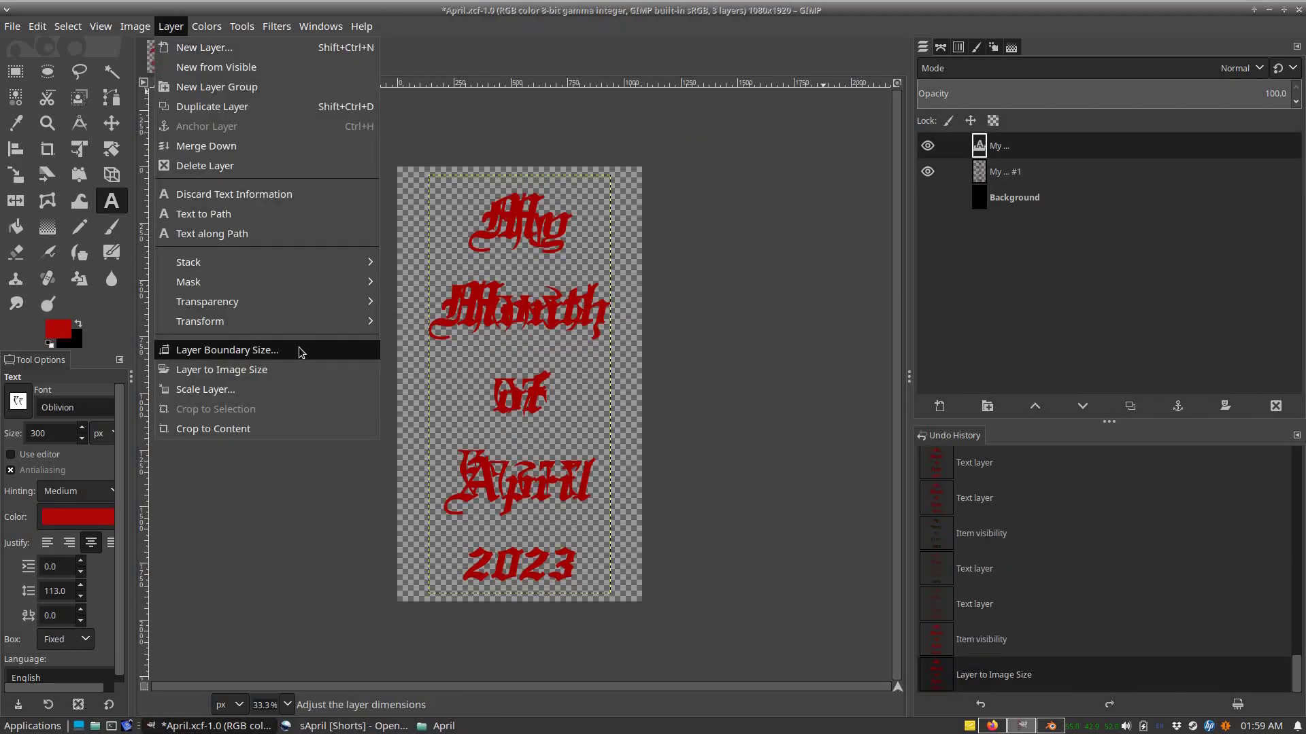
pyautogui.click(222, 370)
pyautogui.click(277, 26)
pyautogui.click(585, 283)
pyautogui.click(379, 440)
pyautogui.click(928, 146)
pyautogui.click(170, 26)
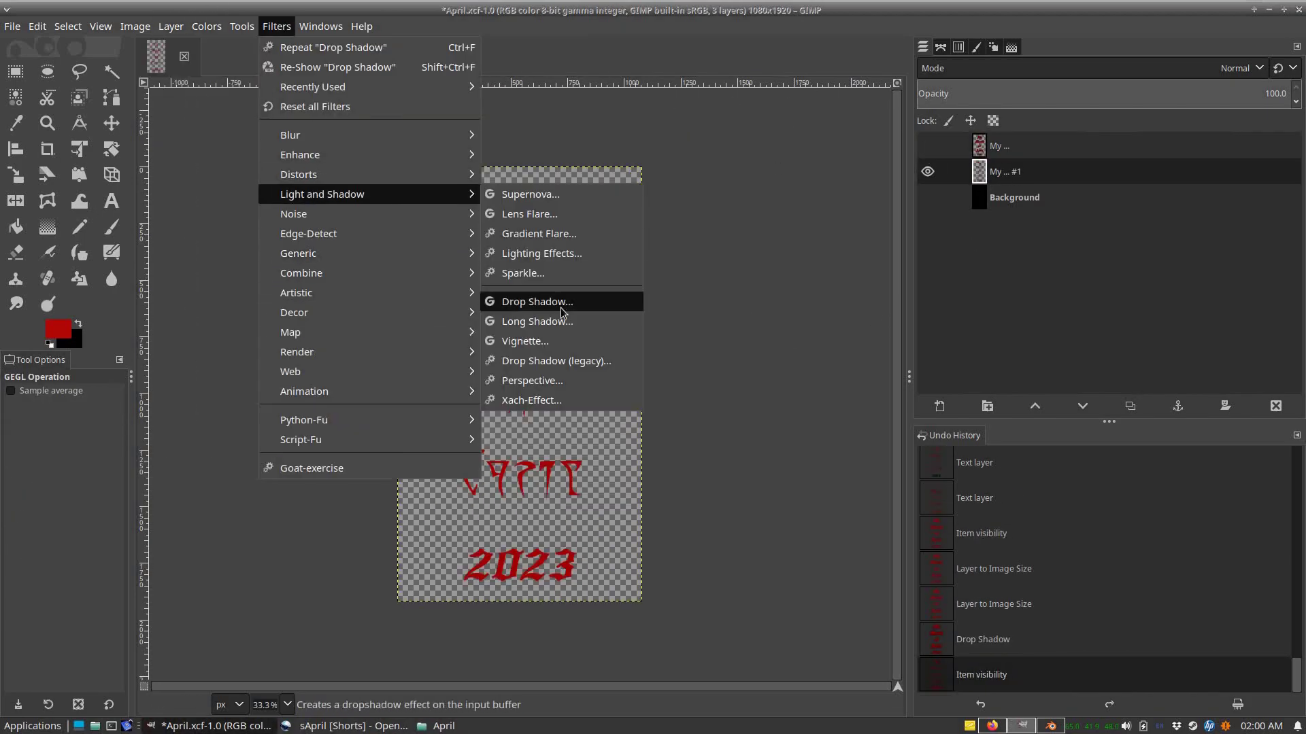
pyautogui.click(562, 310)
# Step: Export the title image as April_dae.png
pyautogui.hotkey('shift', 'ctrl', 'e')
pyautogui.press('Return')
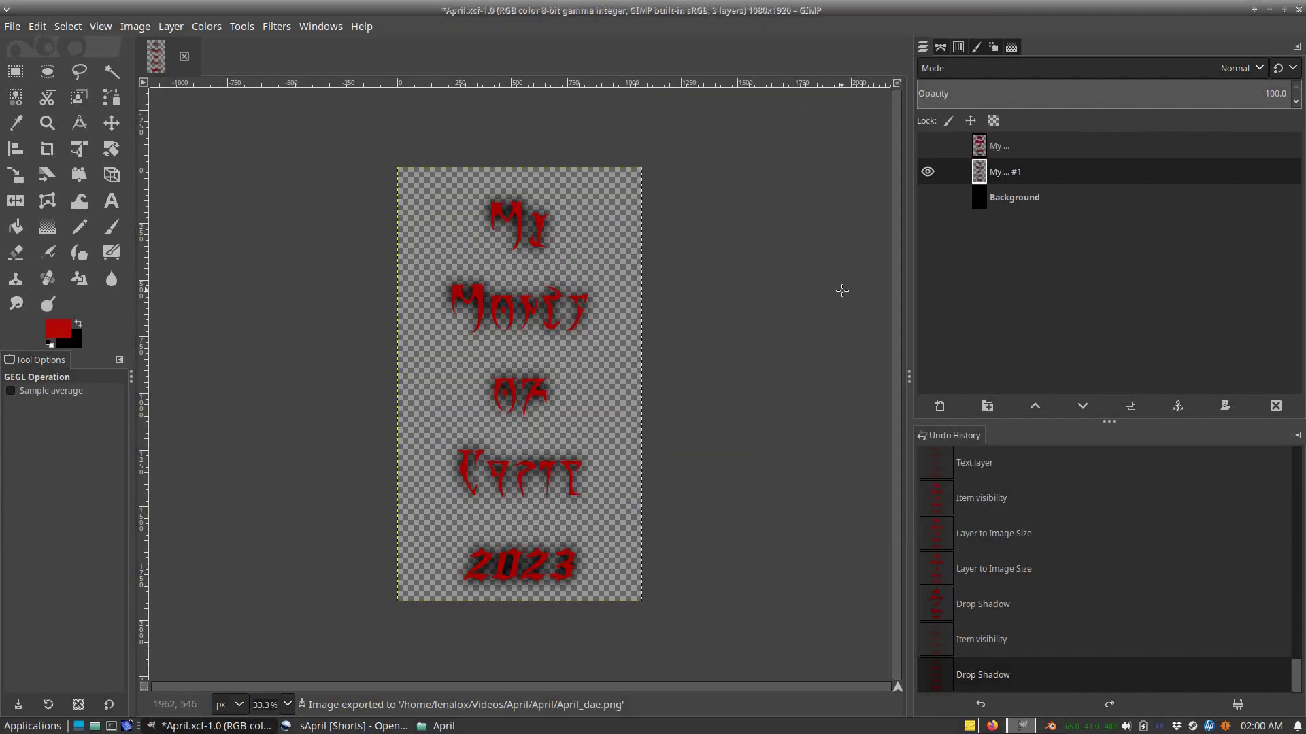
pyautogui.hotkey('shift', 'ctrl', 'e')
# Step: Export April_eng.png, place it at the start of Track 5, and fade out its end
pyautogui.click(935, 524)
pyautogui.hotkey('alt', 'Tab')
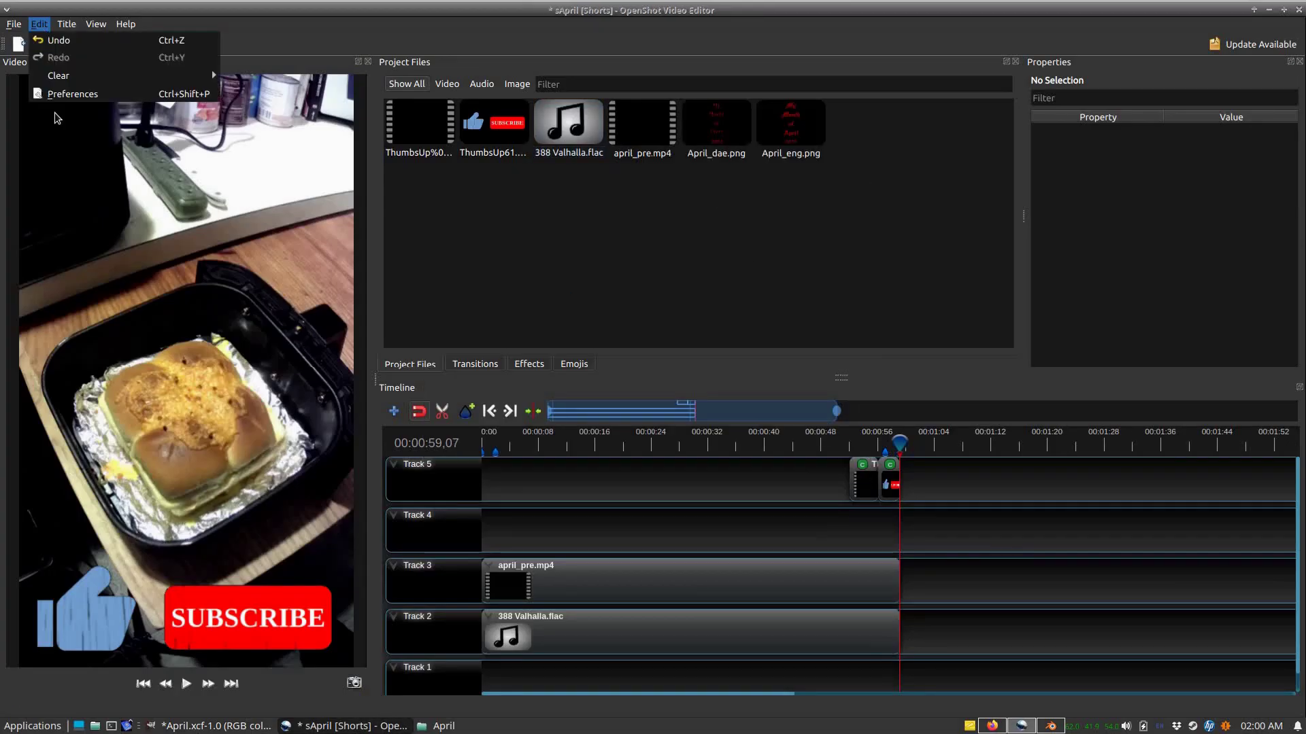
pyautogui.moveTo(513, 442); pyautogui.dragTo(511, 523)
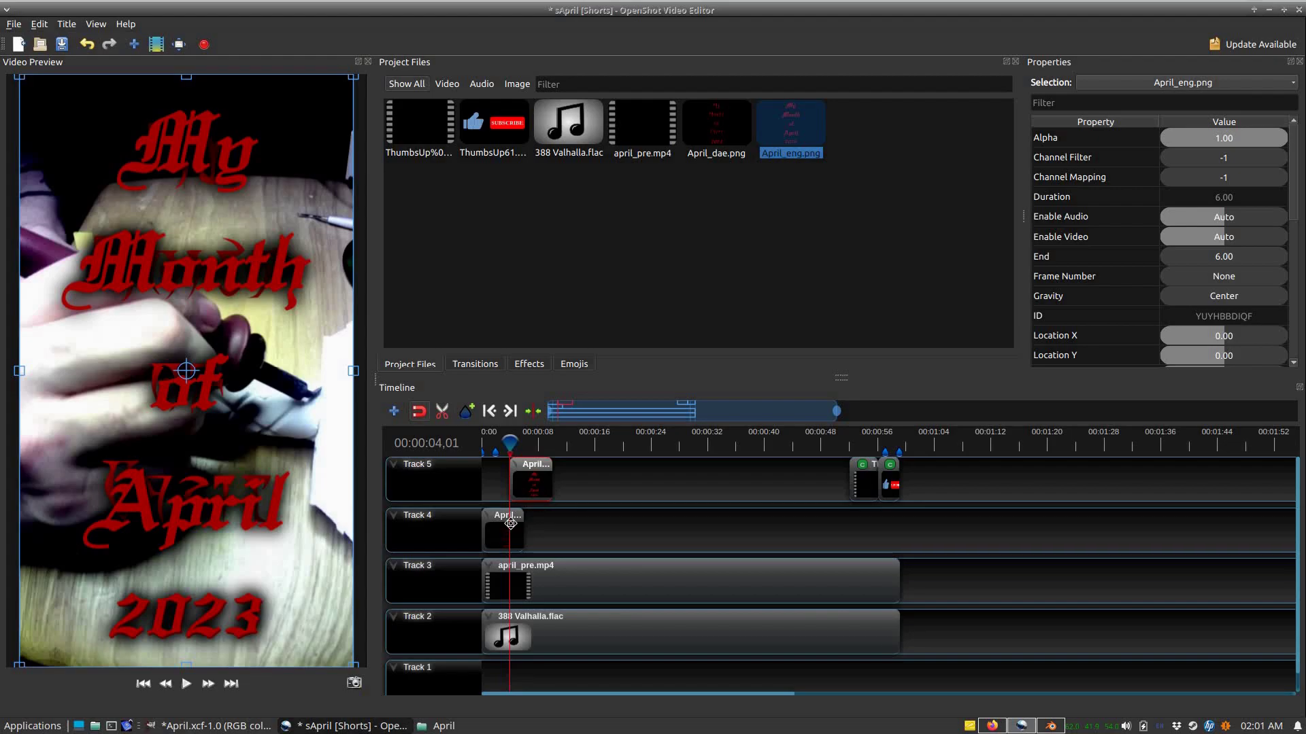
pyautogui.click(544, 443)
pyautogui.rightClick(537, 479)
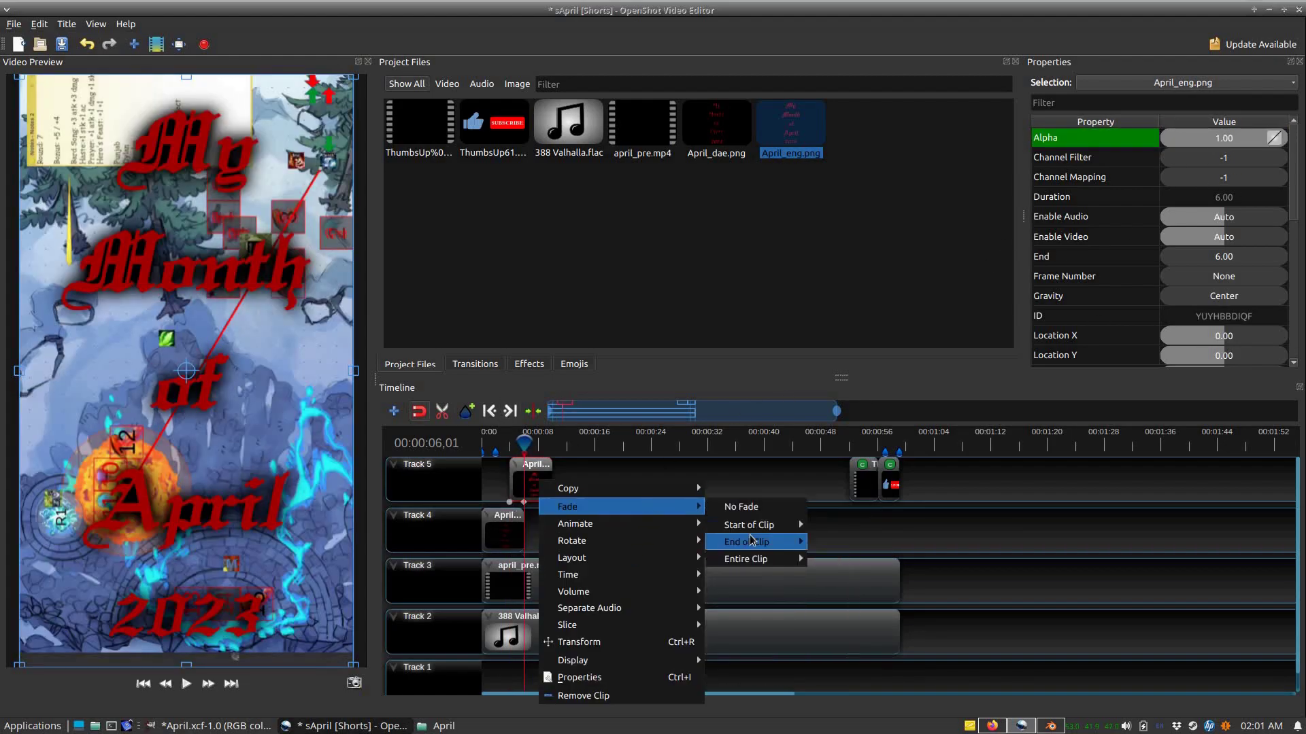
pyautogui.click(861, 551)
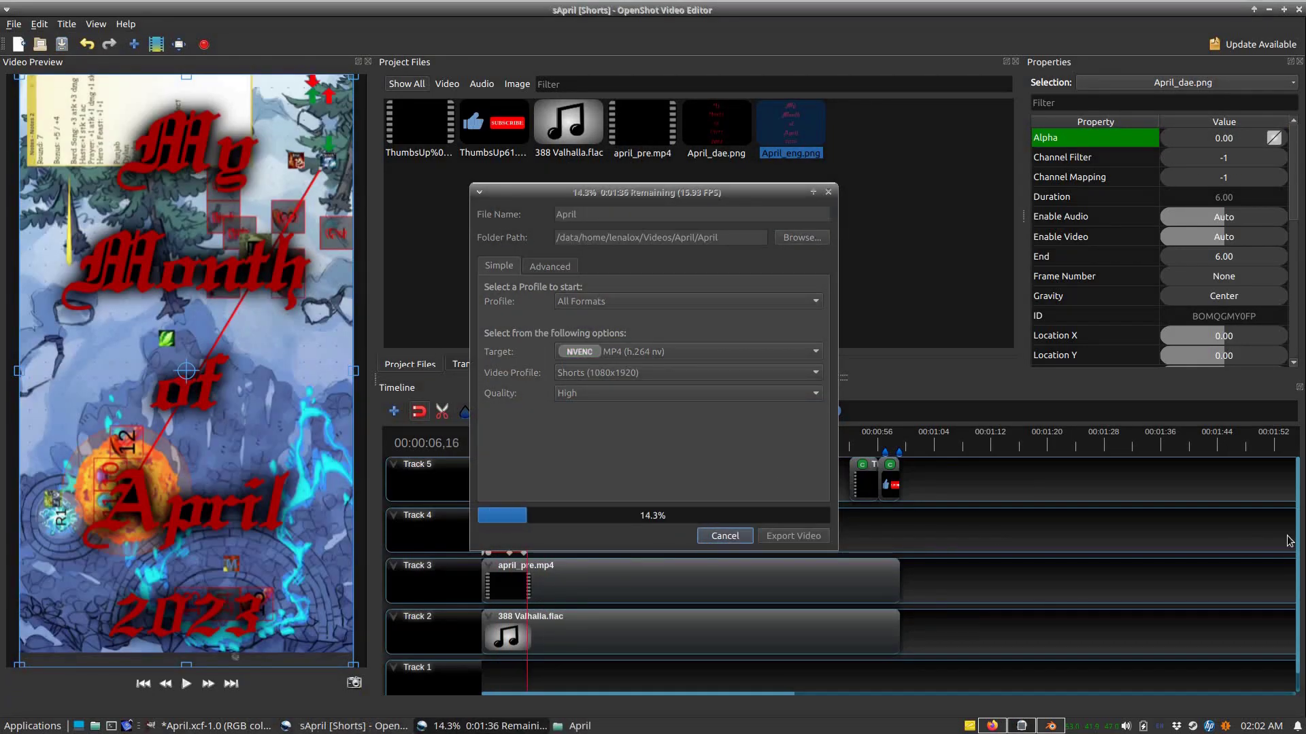